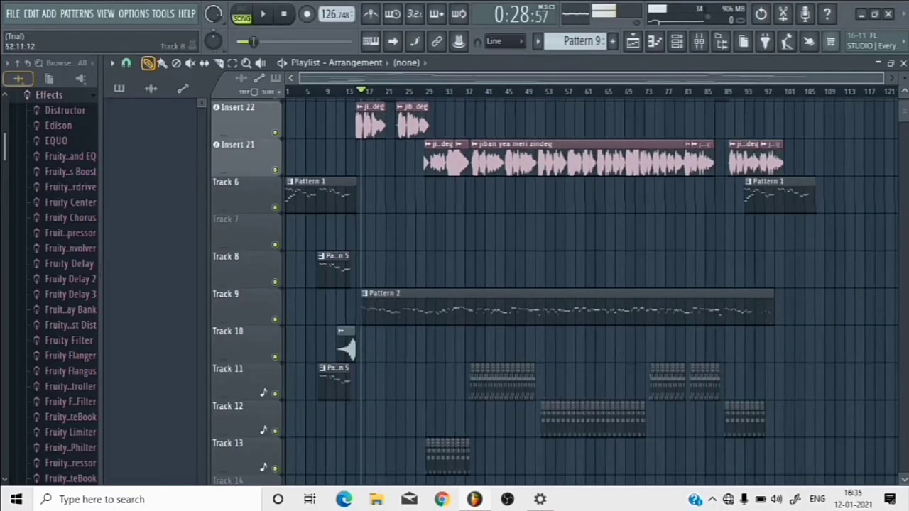
- Examine the whole playlist arrangement, from the vocal clips on Insert 21 and 22 down to the pattern clips on Tracks 6 to 13
{"action": "scroll", "coordinate": [560, 278], "scroll_direction": "down", "scroll_amount": 5}
{"action": "scroll", "coordinate": [560, 274], "scroll_direction": "up", "scroll_amount": 2}
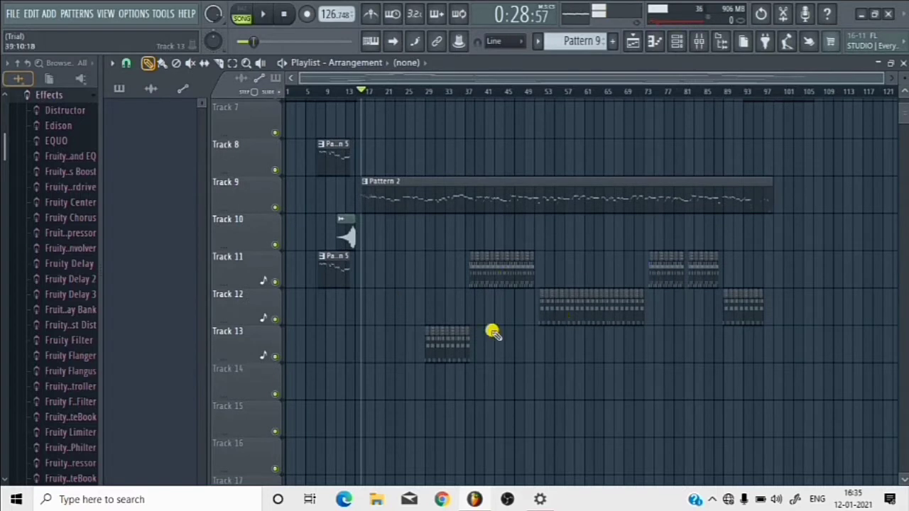
{"action": "scroll", "coordinate": [490, 226], "scroll_direction": "up", "scroll_amount": 1}
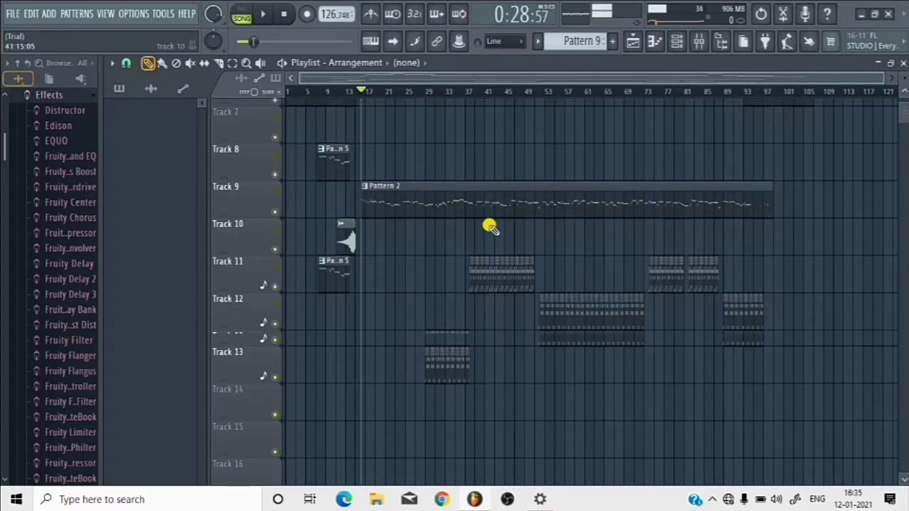
{"action": "scroll", "coordinate": [490, 226], "scroll_direction": "up", "scroll_amount": 4}
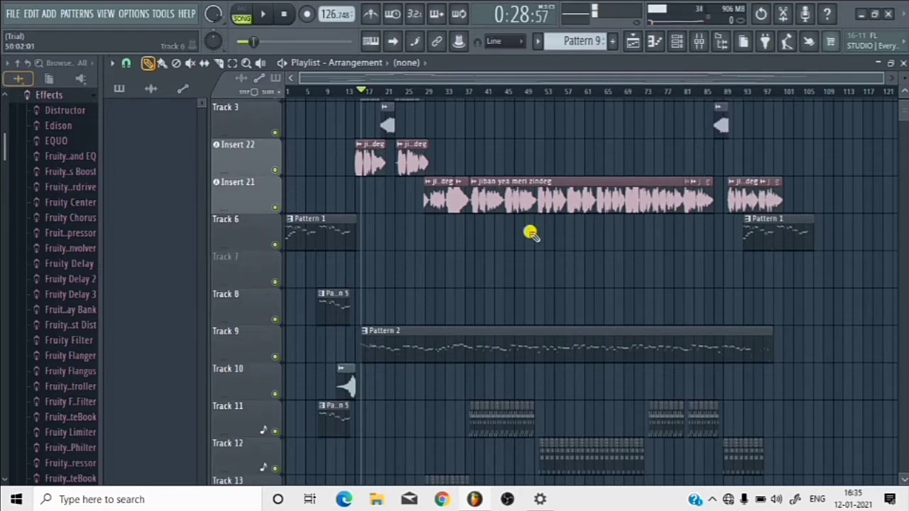
{"action": "scroll", "coordinate": [364, 242], "scroll_direction": "up", "scroll_amount": 2}
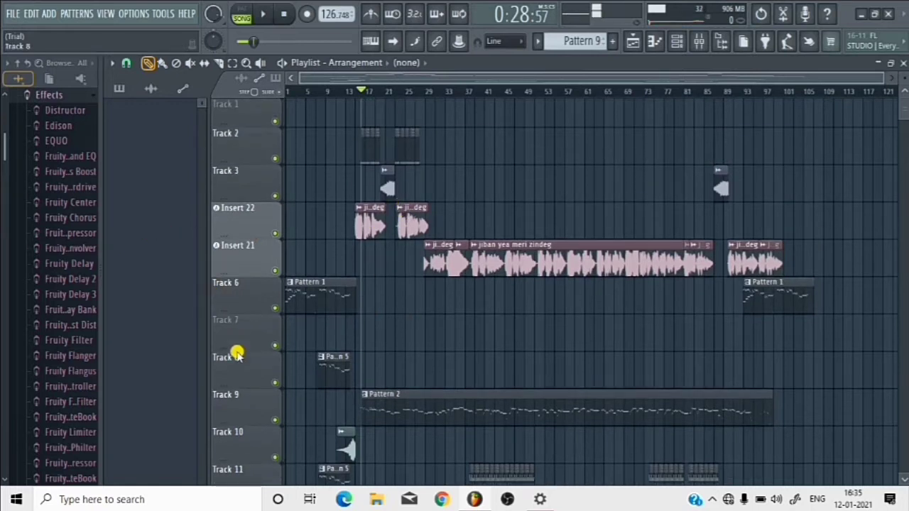
{"action": "scroll", "coordinate": [237, 354], "scroll_direction": "down", "scroll_amount": 2}
{"action": "scroll", "coordinate": [237, 355], "scroll_direction": "down", "scroll_amount": 5}
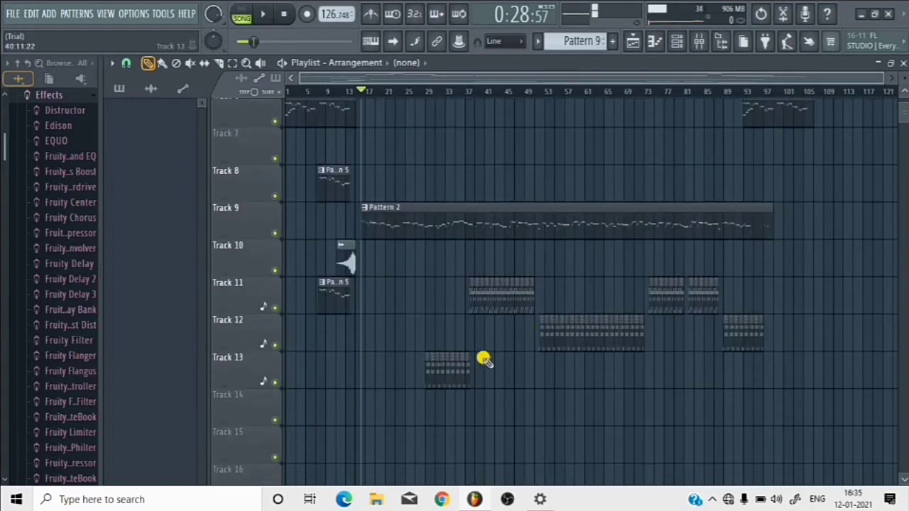
{"action": "scroll", "coordinate": [483, 363], "scroll_direction": "up", "scroll_amount": 3}
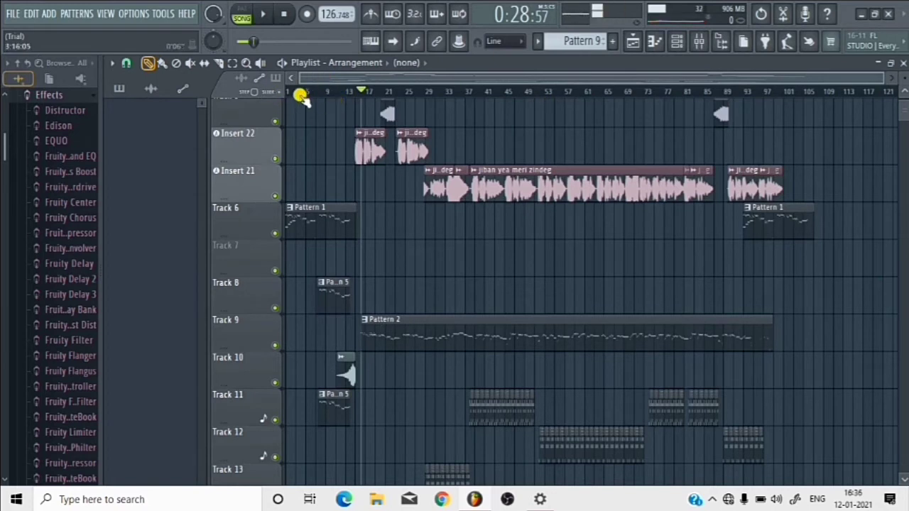
{"action": "scroll", "coordinate": [462, 271], "scroll_direction": "down", "scroll_amount": 4}
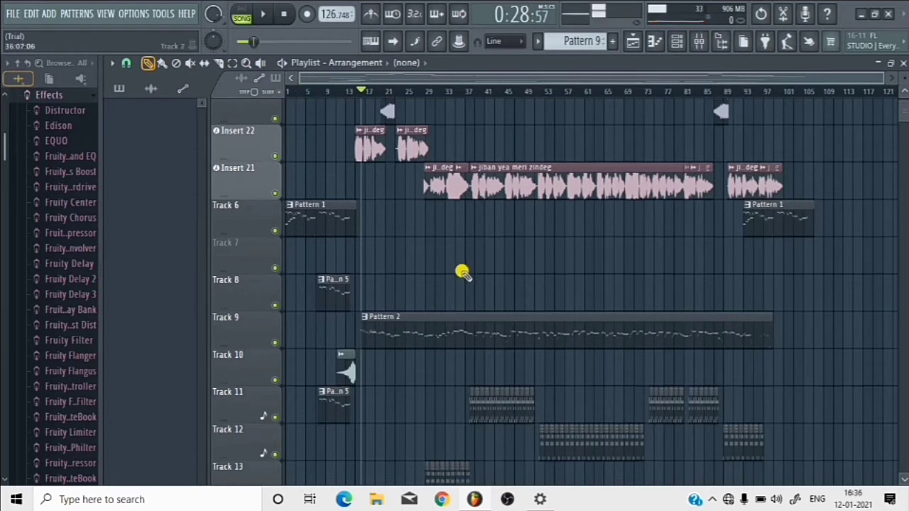
{"action": "scroll", "coordinate": [496, 279], "scroll_direction": "down", "scroll_amount": 2}
{"action": "scroll", "coordinate": [525, 277], "scroll_direction": "up", "scroll_amount": 5}
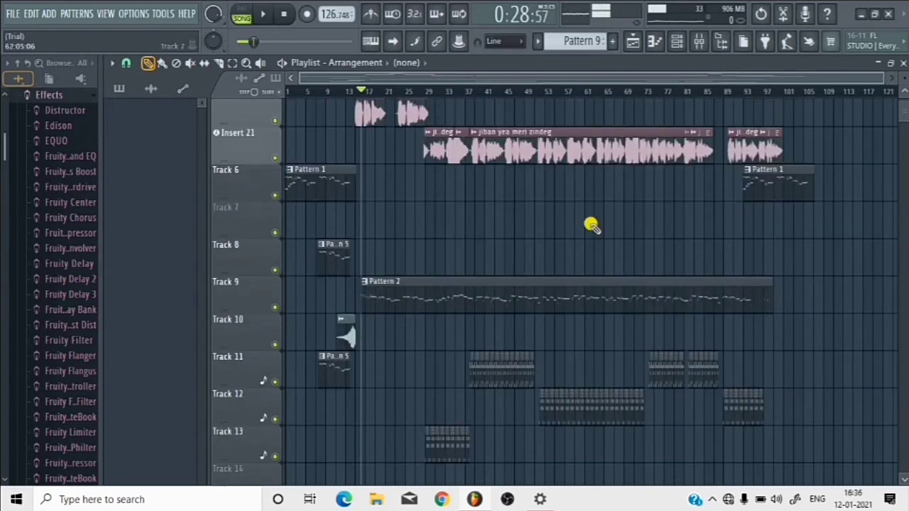
{"action": "scroll", "coordinate": [527, 259], "scroll_direction": "up", "scroll_amount": 3}
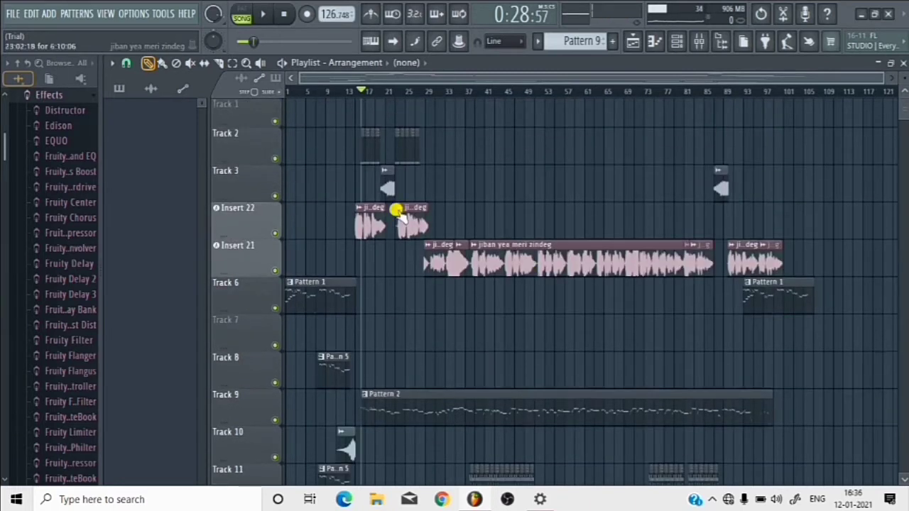
- Play the arrangement from the beginning in song mode and look over its tracks
{"action": "key", "text": "space"}
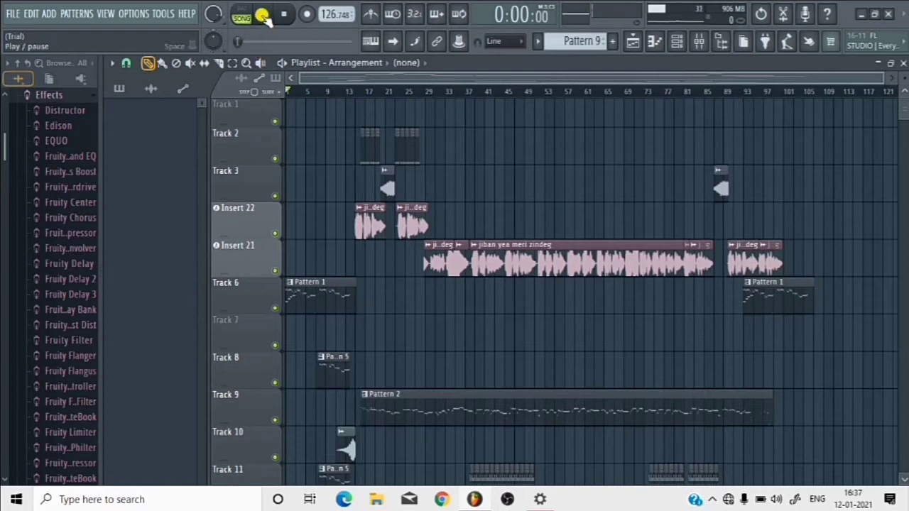
{"action": "left_click", "coordinate": [262, 17]}
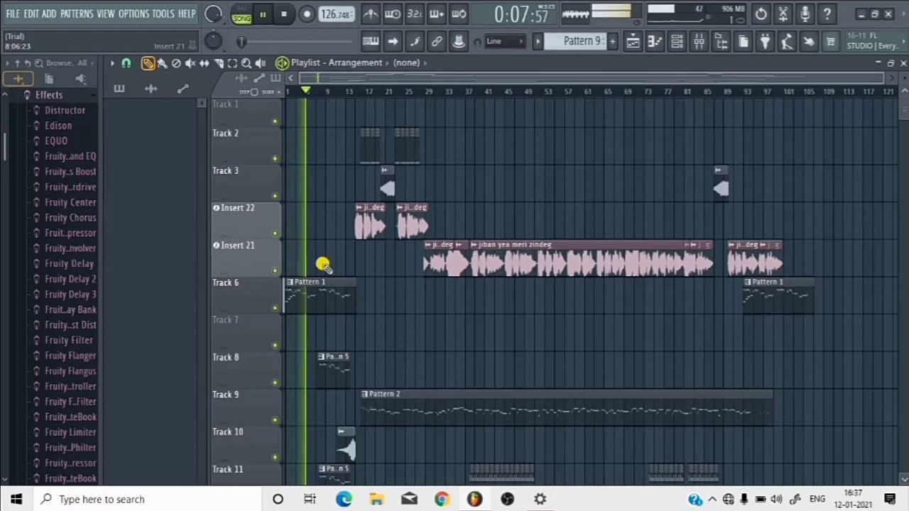
{"action": "scroll", "coordinate": [256, 296], "scroll_direction": "down", "scroll_amount": 5}
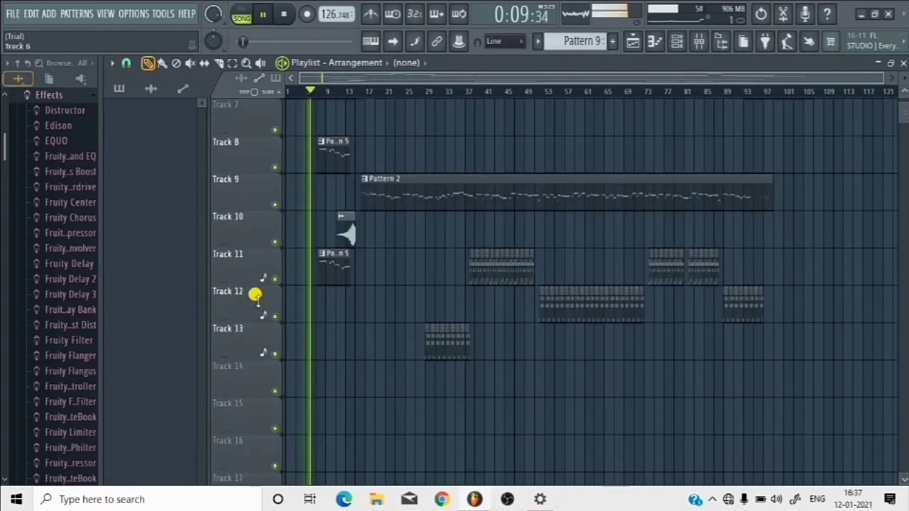
{"action": "scroll", "coordinate": [255, 296], "scroll_direction": "up", "scroll_amount": 4}
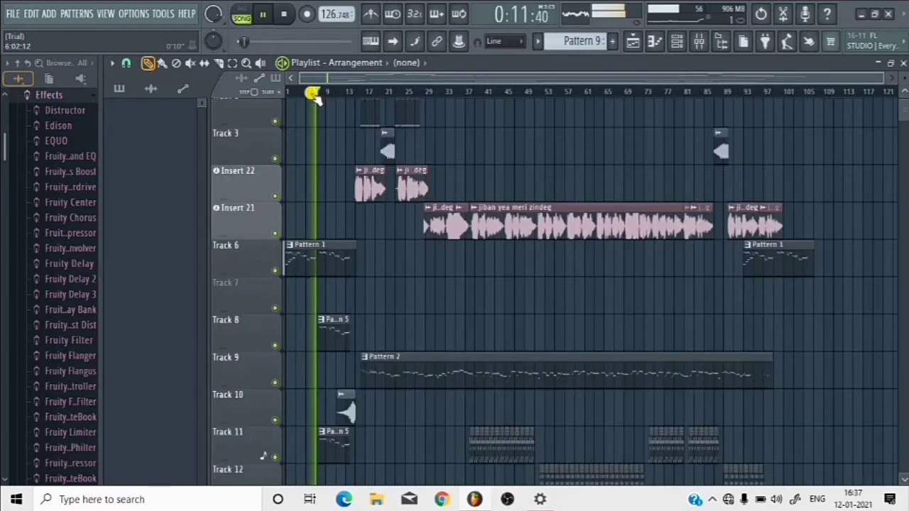
- Delete the Pattern 5 clip from Track 8 in the intro, around bars 7 to 13
{"action": "scroll", "coordinate": [293, 88], "scroll_direction": "up", "scroll_amount": 1}
{"action": "scroll", "coordinate": [293, 87], "scroll_direction": "up", "scroll_amount": 4}
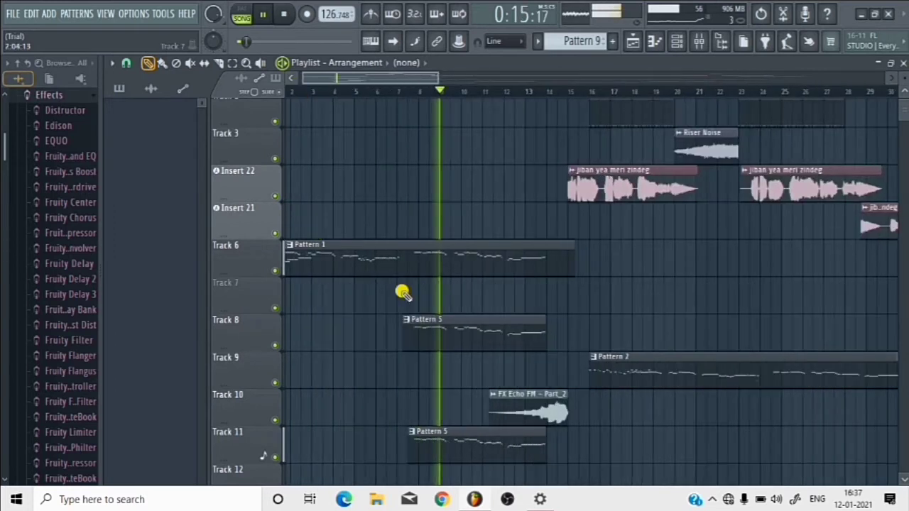
{"action": "right_click", "coordinate": [524, 335]}
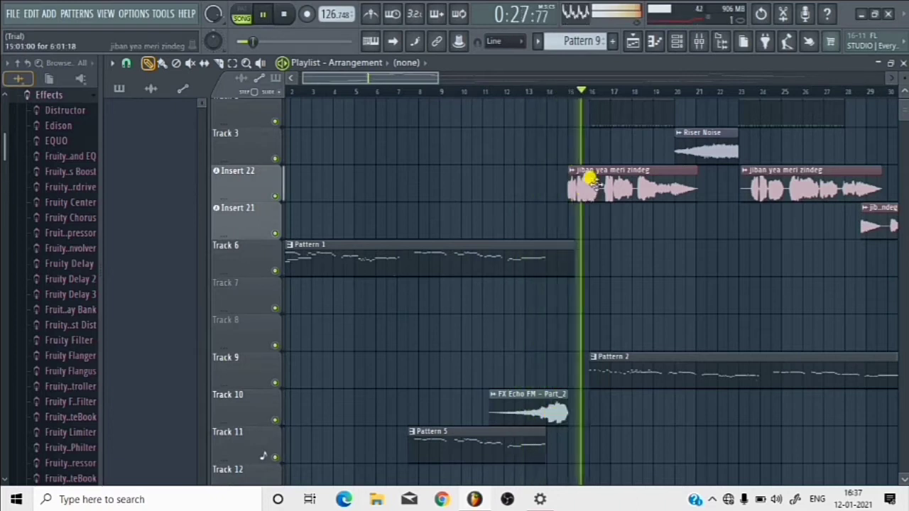
- Follow playback from bar 15 to 29, examining the Track 2 Pattern 9 clips, the Riser Noise clip and the Insert 22 vocals
{"action": "scroll", "coordinate": [570, 120], "scroll_direction": "up", "scroll_amount": 1}
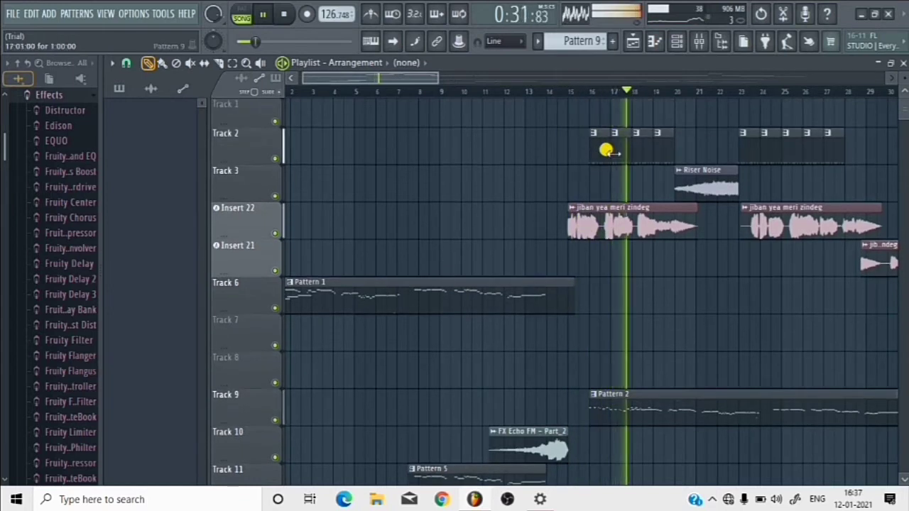
{"action": "scroll", "coordinate": [618, 88], "scroll_direction": "up", "scroll_amount": 3}
{"action": "scroll", "coordinate": [620, 89], "scroll_direction": "up", "scroll_amount": 1}
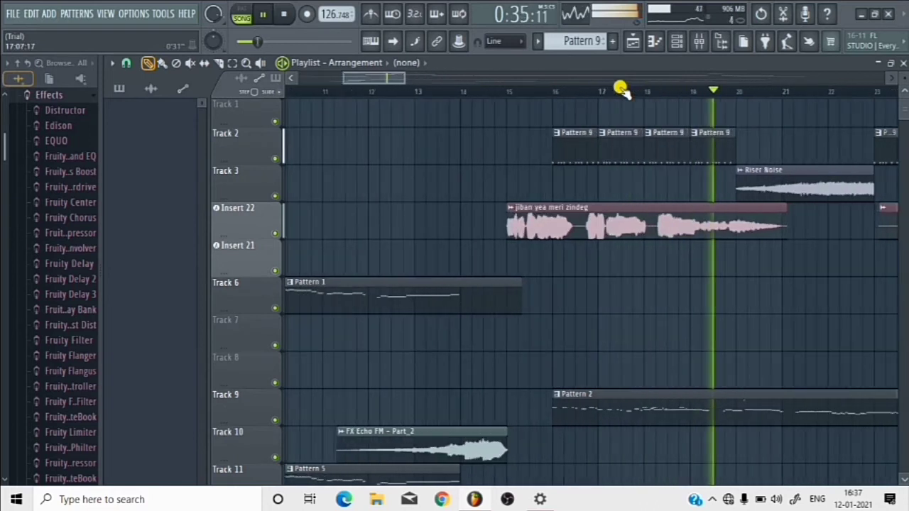
{"action": "scroll", "coordinate": [621, 89], "scroll_direction": "up", "scroll_amount": 1}
{"action": "scroll", "coordinate": [729, 101], "scroll_direction": "down", "scroll_amount": 1}
{"action": "scroll", "coordinate": [729, 102], "scroll_direction": "down", "scroll_amount": 1}
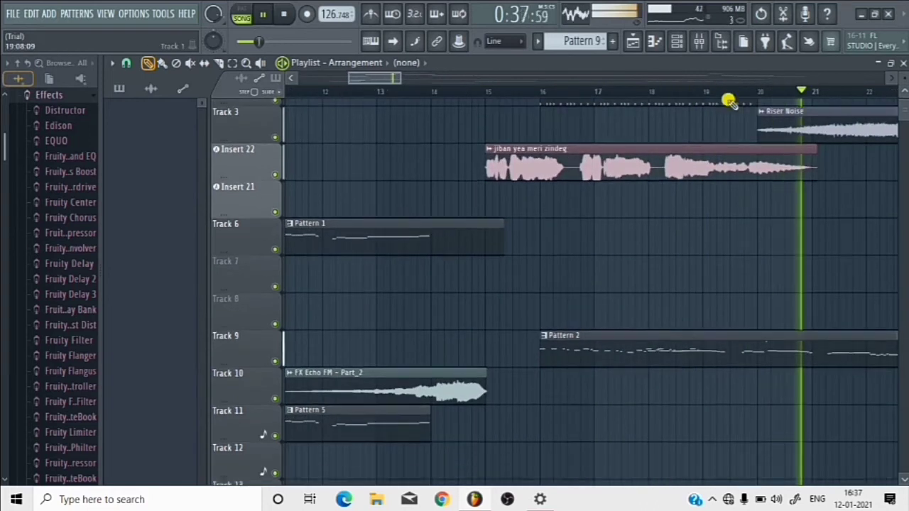
{"action": "scroll", "coordinate": [809, 177], "scroll_direction": "up", "scroll_amount": 3}
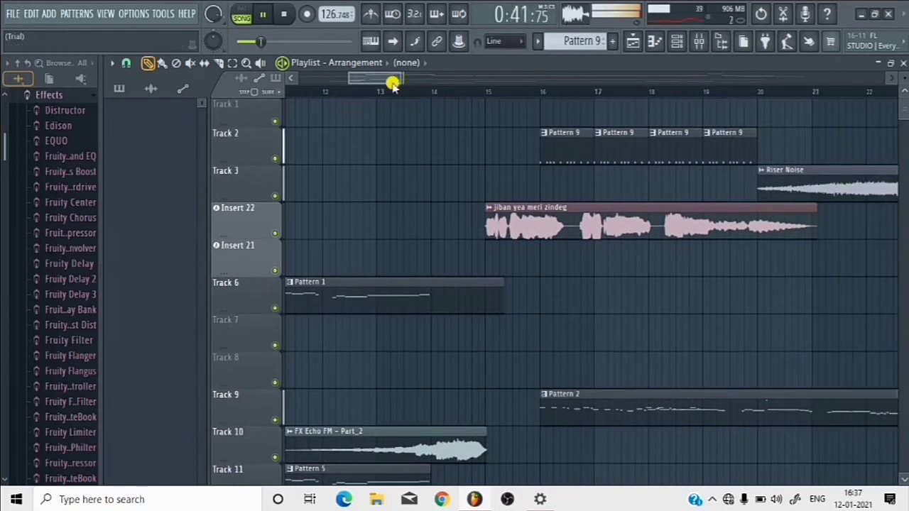
{"action": "left_click_drag", "start_coordinate": [393, 81], "coordinate": [410, 80]}
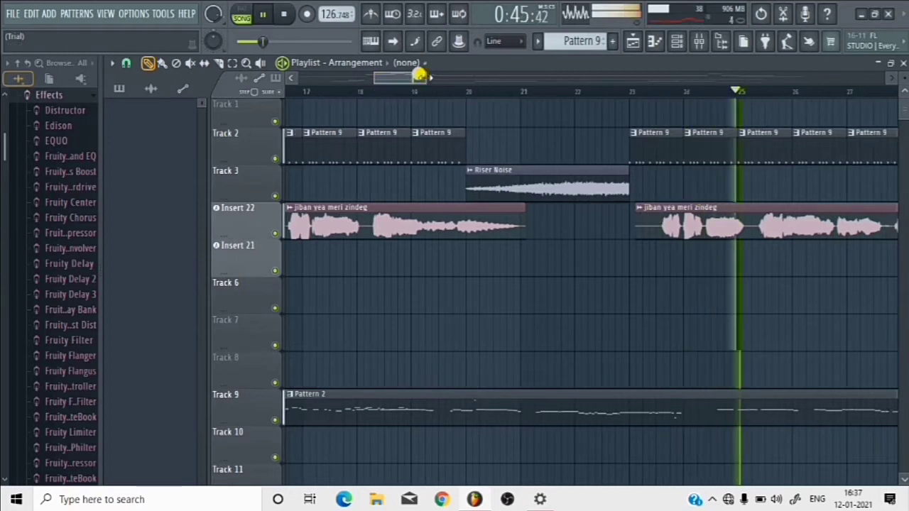
{"action": "left_click_drag", "start_coordinate": [422, 80], "coordinate": [502, 93]}
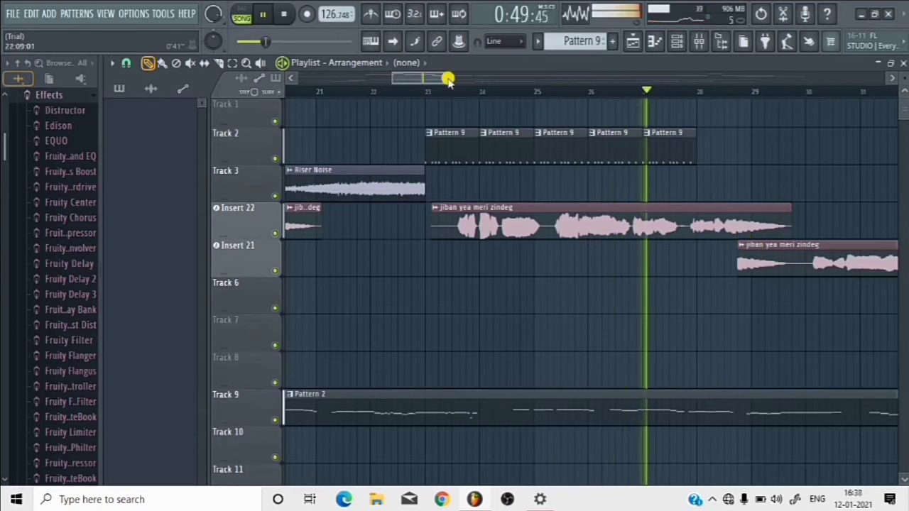
{"action": "left_click_drag", "start_coordinate": [446, 78], "coordinate": [499, 83]}
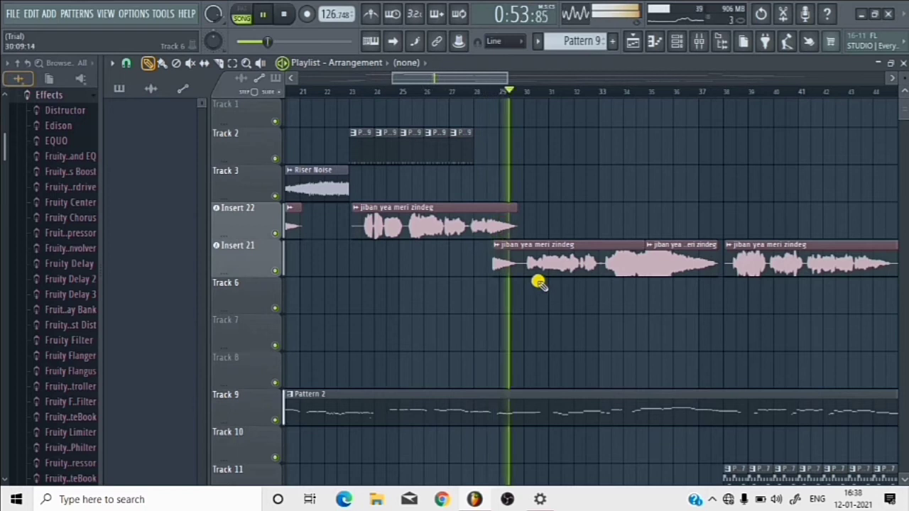
- Examine the Pattern 8 clips on Track 13 and the Insert 21 vocals from bar 29 to 37 during playback
{"action": "scroll", "coordinate": [525, 362], "scroll_direction": "down", "scroll_amount": 3}
{"action": "scroll", "coordinate": [525, 358], "scroll_direction": "down", "scroll_amount": 2}
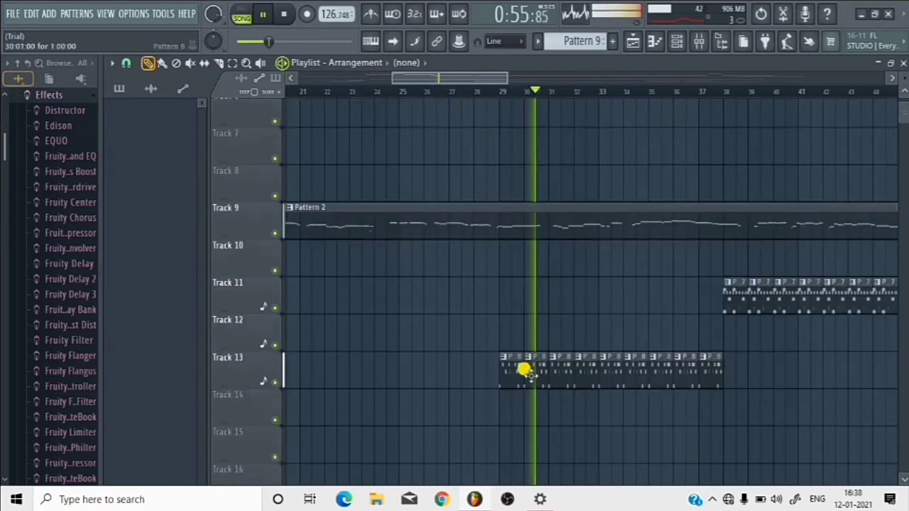
{"action": "scroll", "coordinate": [532, 93], "scroll_direction": "up", "scroll_amount": 1}
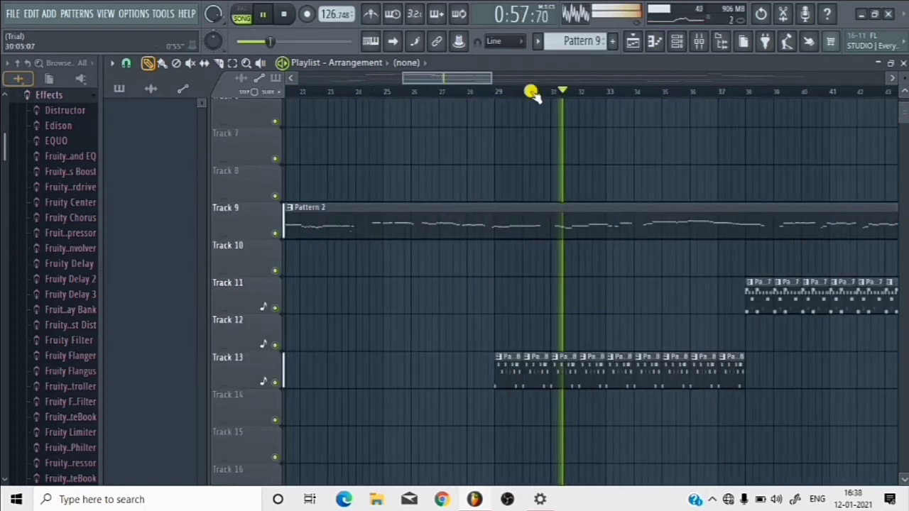
{"action": "scroll", "coordinate": [532, 93], "scroll_direction": "up", "scroll_amount": 3}
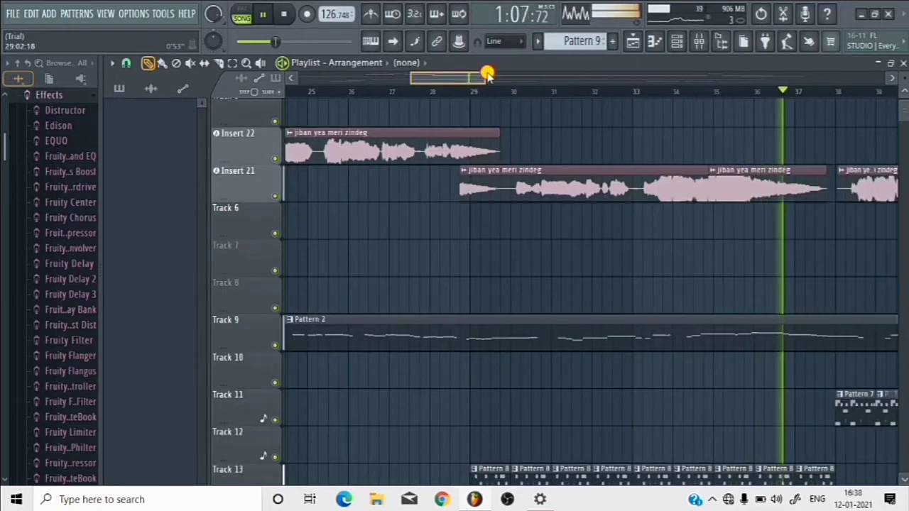
{"action": "left_click_drag", "start_coordinate": [487, 74], "coordinate": [523, 88]}
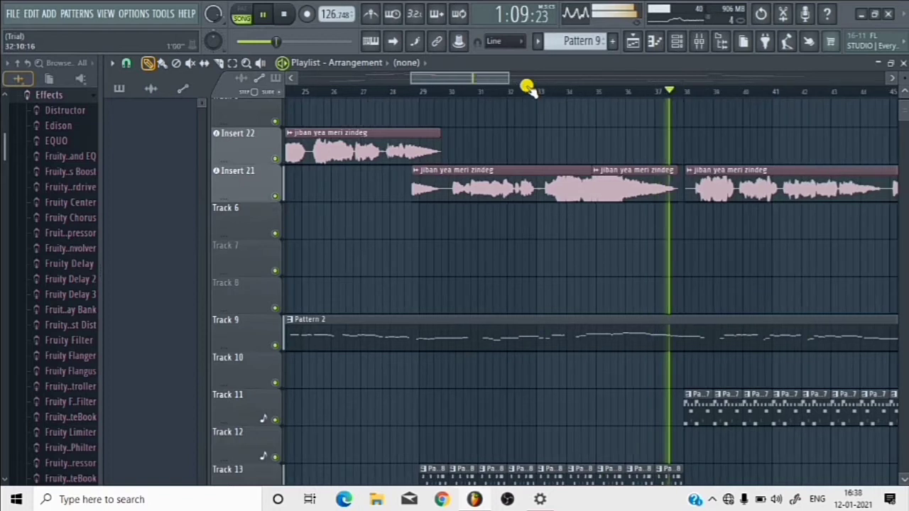
- Follow playback from bar 38 to 50, examining the Pattern 7 clips on Track 11 against the Insert 21 vocal and Track 9's Pattern 2
{"action": "left_click_drag", "start_coordinate": [483, 76], "coordinate": [507, 76]}
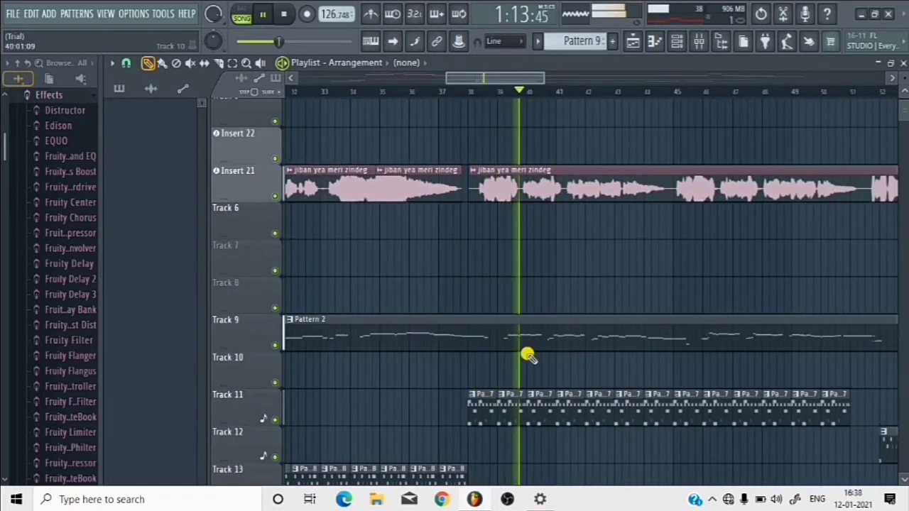
{"action": "scroll", "coordinate": [524, 365], "scroll_direction": "up", "scroll_amount": 3}
{"action": "scroll", "coordinate": [518, 382], "scroll_direction": "down", "scroll_amount": 4}
{"action": "scroll", "coordinate": [522, 385], "scroll_direction": "down", "scroll_amount": 4}
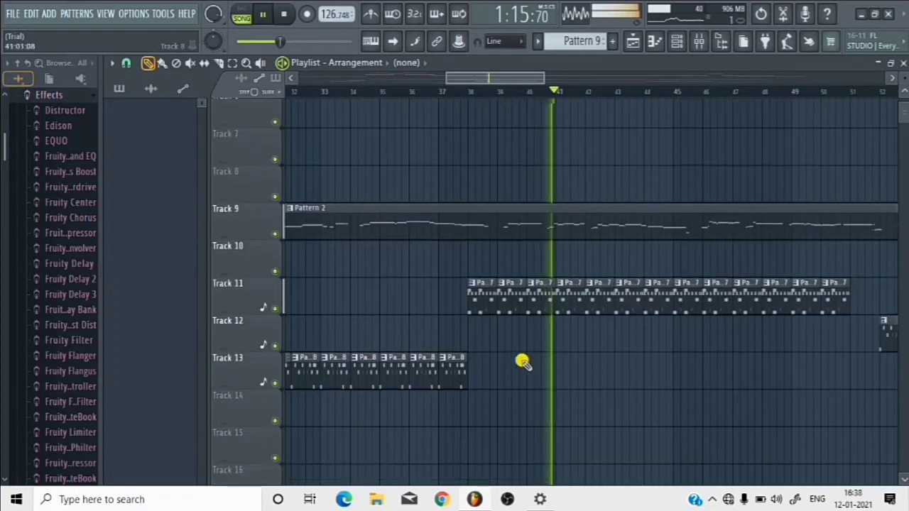
{"action": "scroll", "coordinate": [587, 91], "scroll_direction": "up", "scroll_amount": 3}
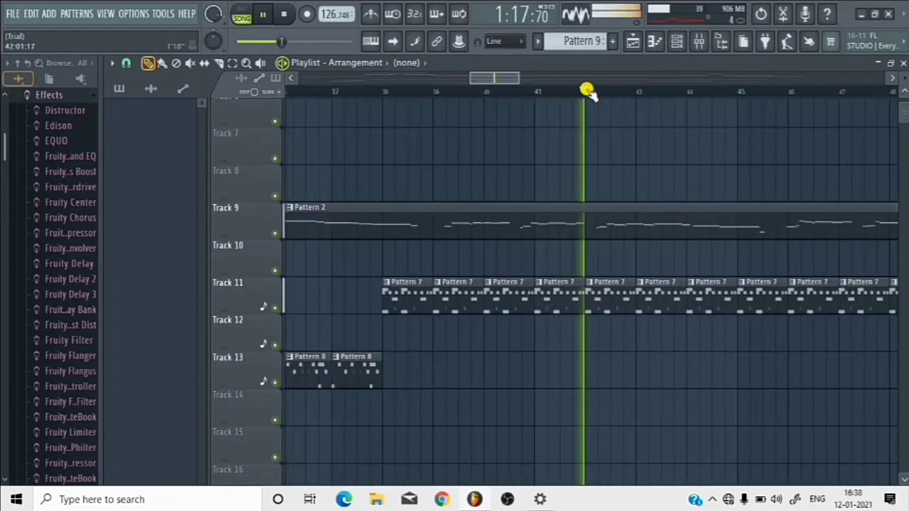
{"action": "scroll", "coordinate": [587, 91], "scroll_direction": "up", "scroll_amount": 2}
{"action": "scroll", "coordinate": [536, 305], "scroll_direction": "up", "scroll_amount": 4}
{"action": "scroll", "coordinate": [568, 284], "scroll_direction": "up", "scroll_amount": 3}
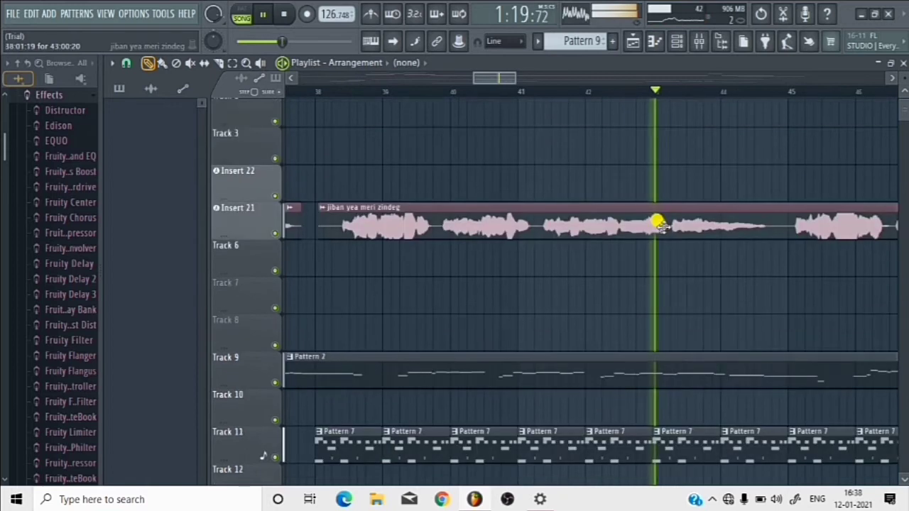
{"action": "left_click_drag", "start_coordinate": [497, 76], "coordinate": [520, 89]}
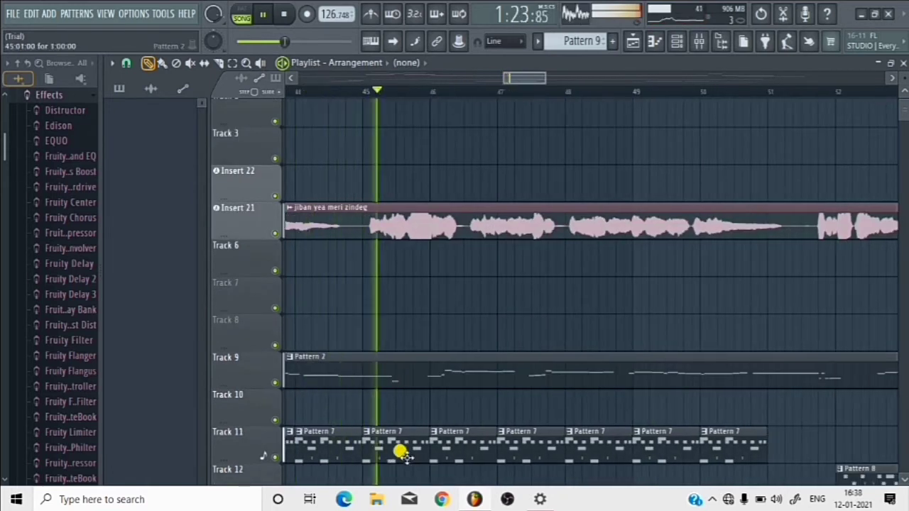
{"action": "scroll", "coordinate": [460, 262], "scroll_direction": "down", "scroll_amount": 3}
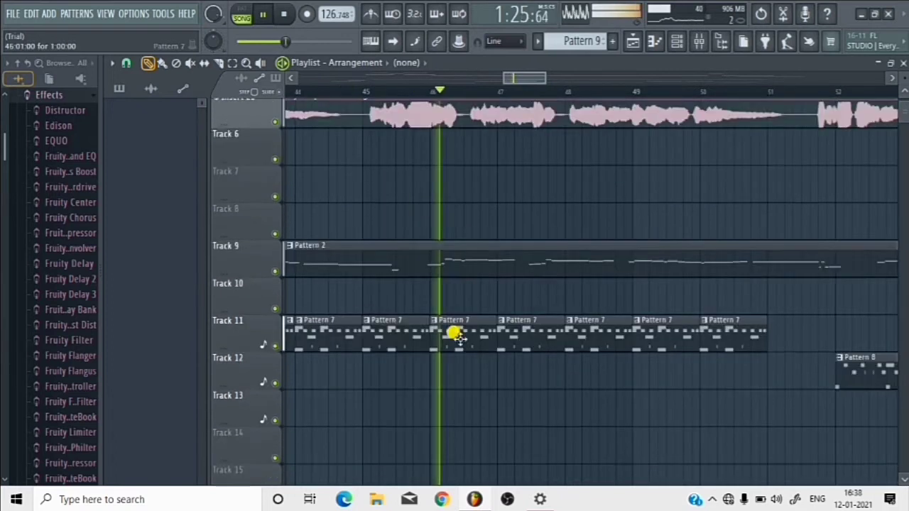
{"action": "scroll", "coordinate": [513, 315], "scroll_direction": "up", "scroll_amount": 3}
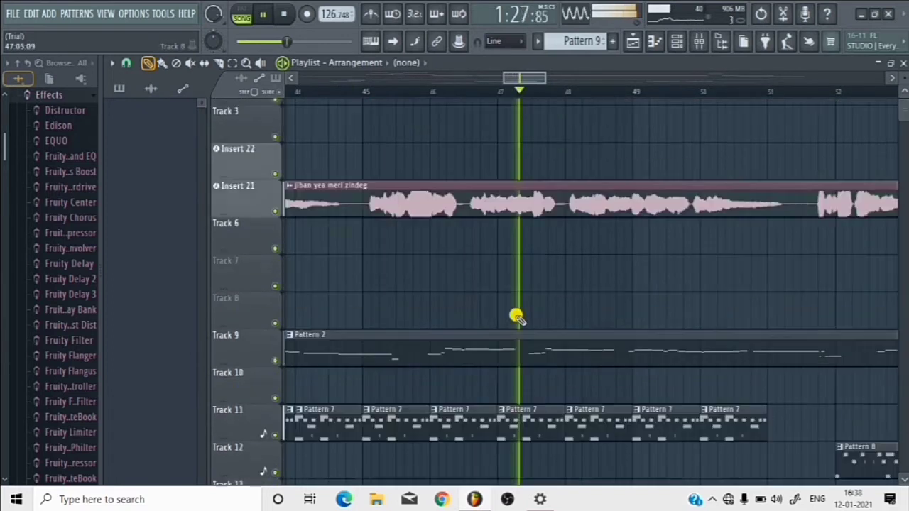
{"action": "left_click_drag", "start_coordinate": [538, 78], "coordinate": [558, 86]}
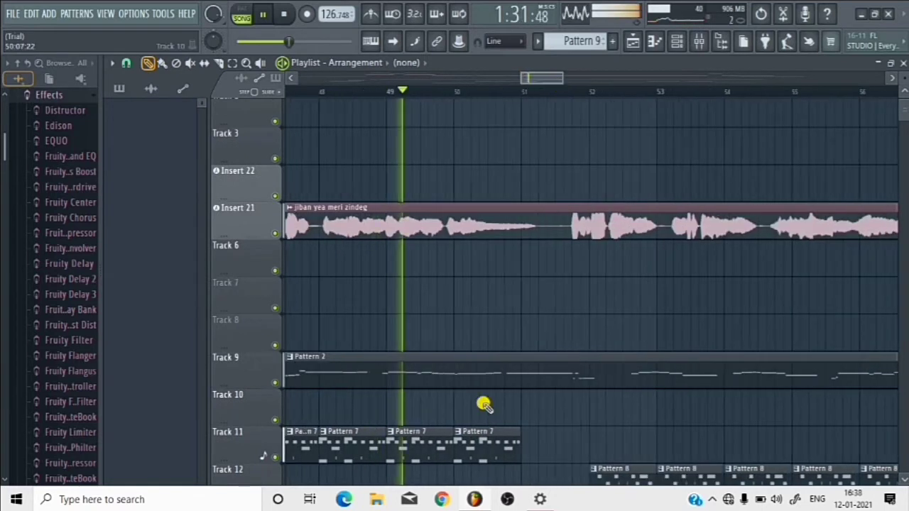
{"action": "scroll", "coordinate": [495, 412], "scroll_direction": "down", "scroll_amount": 4}
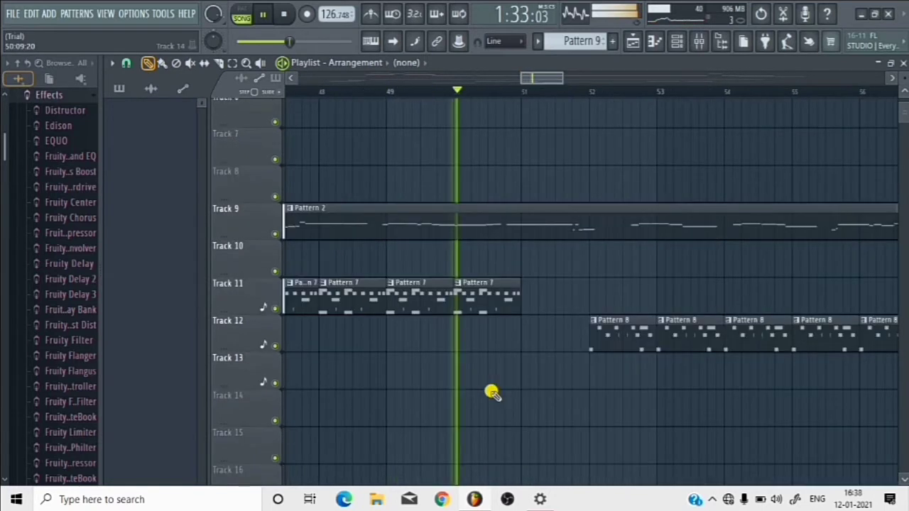
- Follow playback from bar 50 to 70, examining the Pattern 8 clips on Track 12 against the Insert 21 vocal and Track 9's Pattern 2
{"action": "scroll", "coordinate": [523, 323], "scroll_direction": "up", "scroll_amount": 3}
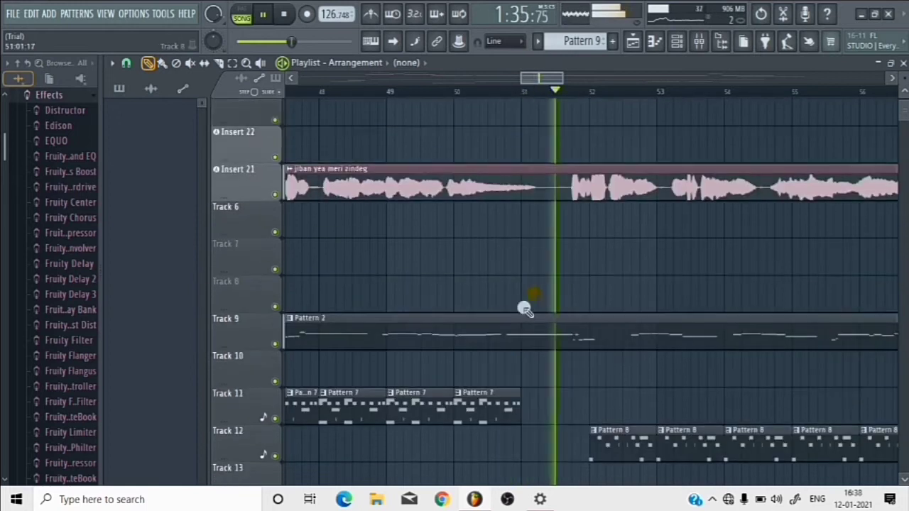
{"action": "left_click_drag", "start_coordinate": [555, 78], "coordinate": [572, 79]}
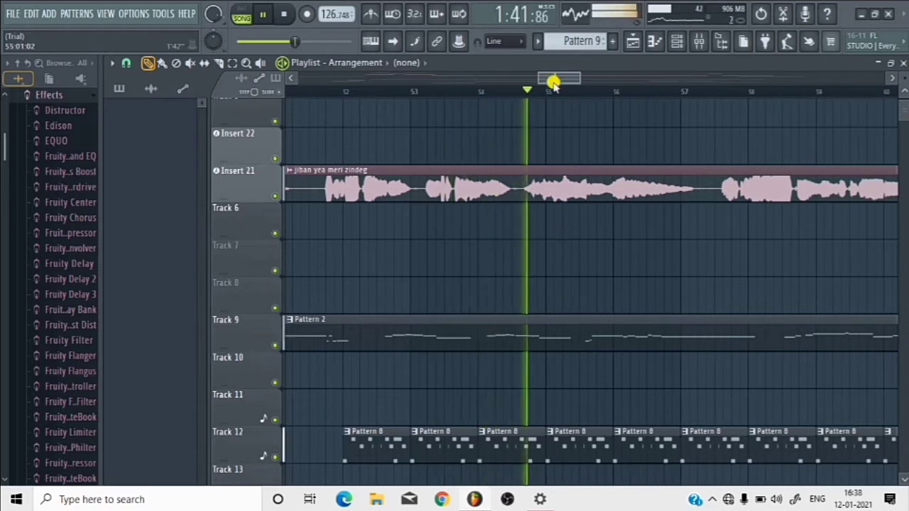
{"action": "left_click_drag", "start_coordinate": [565, 75], "coordinate": [582, 76]}
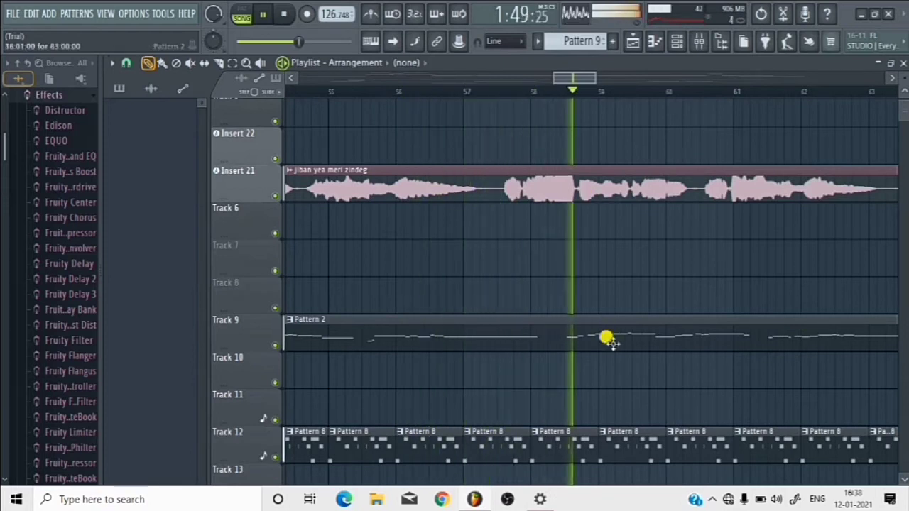
{"action": "left_click_drag", "start_coordinate": [580, 78], "coordinate": [601, 78]}
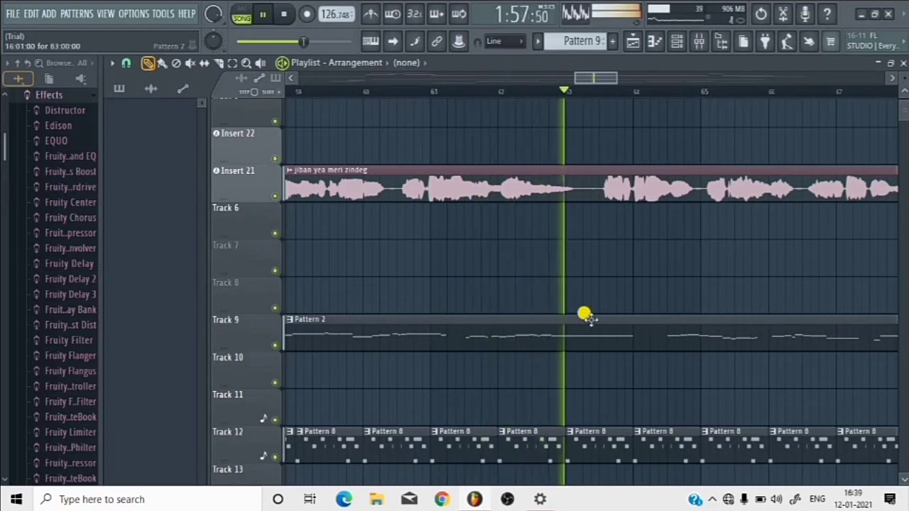
{"action": "left_click_drag", "start_coordinate": [587, 78], "coordinate": [621, 76]}
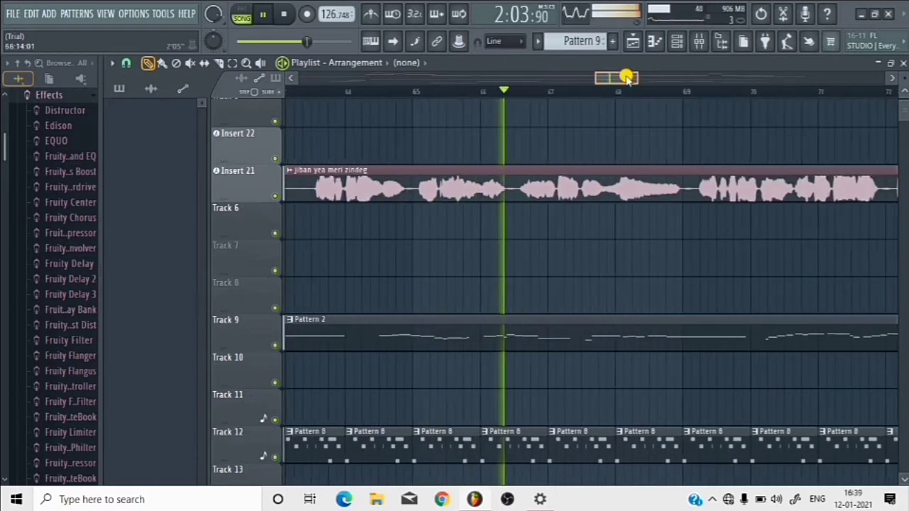
{"action": "left_click_drag", "start_coordinate": [631, 79], "coordinate": [645, 79]}
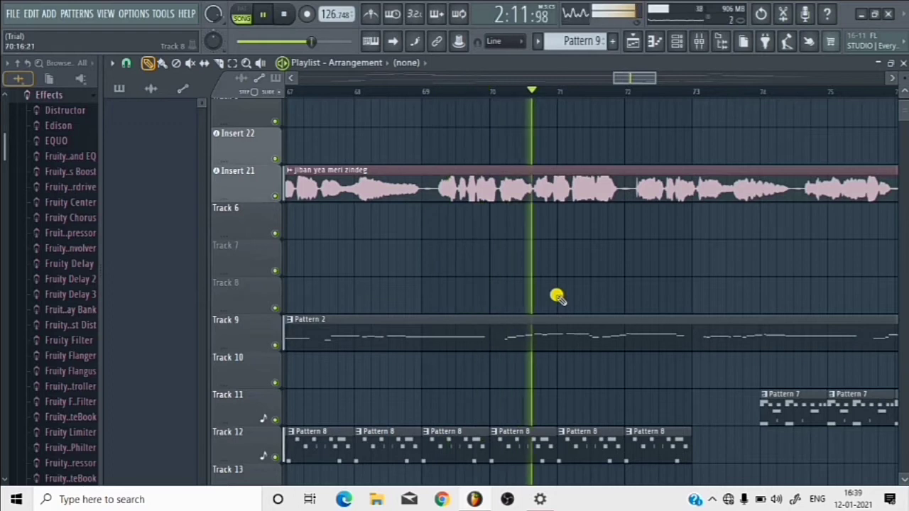
- Play Pattern 1 on its own and show the notes of its SynthMaster melody in the piano roll
{"action": "left_click", "coordinate": [702, 45]}
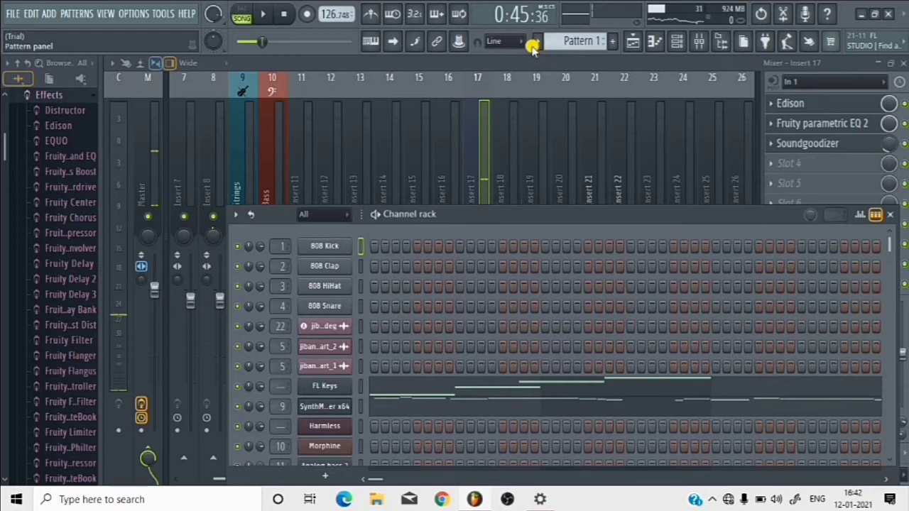
{"action": "left_click", "coordinate": [375, 214]}
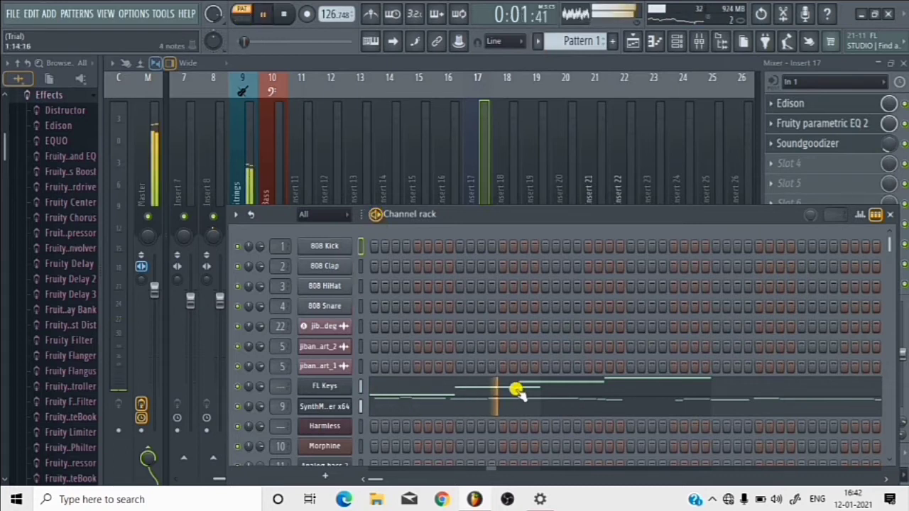
{"action": "left_click", "coordinate": [489, 403]}
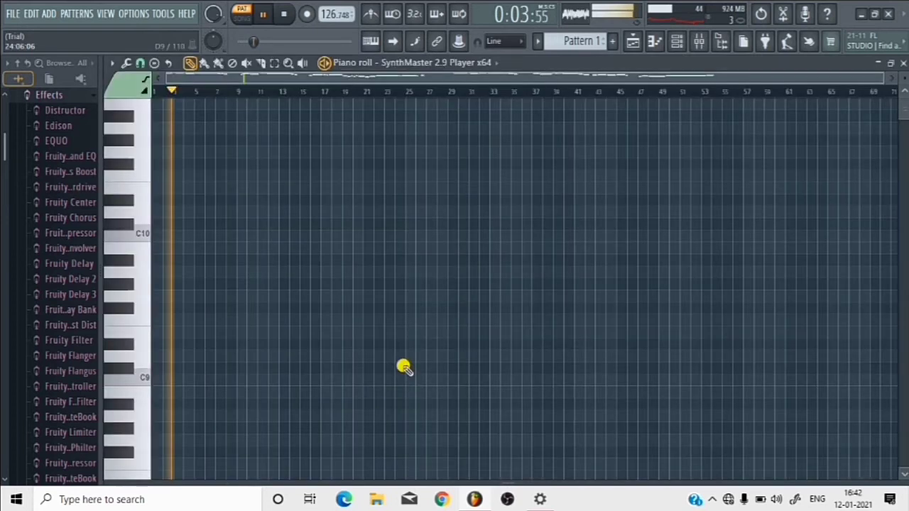
{"action": "scroll", "coordinate": [166, 330], "scroll_direction": "down", "scroll_amount": 10}
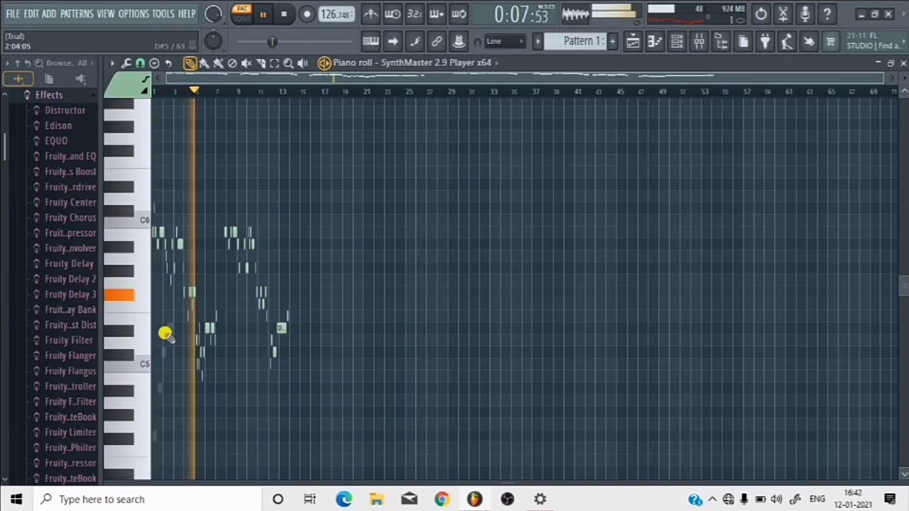
{"action": "scroll", "coordinate": [165, 335], "scroll_direction": "down", "scroll_amount": 1}
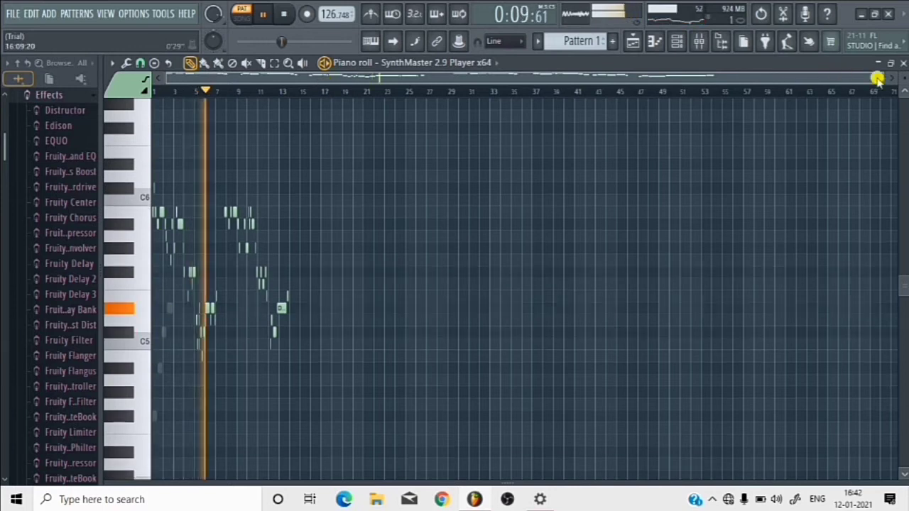
{"action": "scroll", "coordinate": [877, 78], "scroll_direction": "up", "scroll_amount": 2}
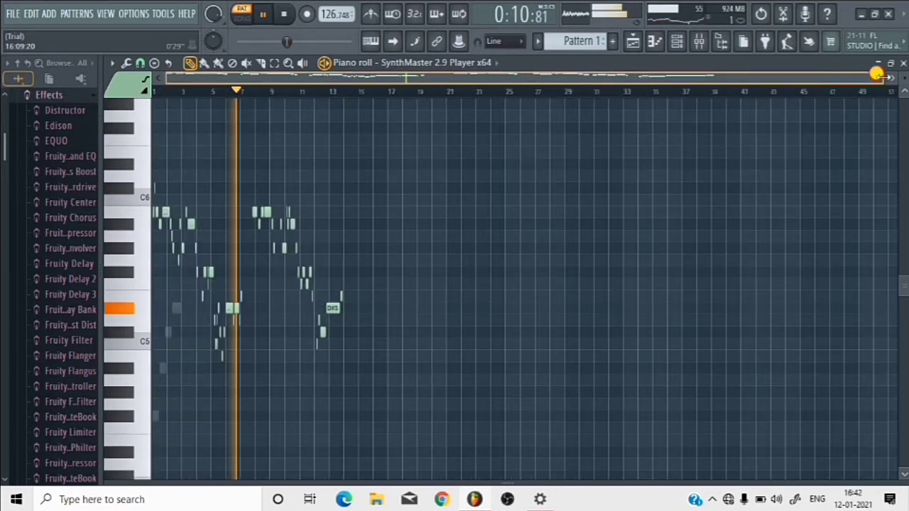
- Examine the SynthMaster melody notes up close from bar 1 to 13 during playback, and pause the pattern
{"action": "left_click_drag", "start_coordinate": [878, 74], "coordinate": [568, 95]}
{"action": "scroll", "coordinate": [453, 311], "scroll_direction": "up", "scroll_amount": 3}
{"action": "scroll", "coordinate": [450, 308], "scroll_direction": "down", "scroll_amount": 4}
{"action": "scroll", "coordinate": [461, 301], "scroll_direction": "down", "scroll_amount": 1}
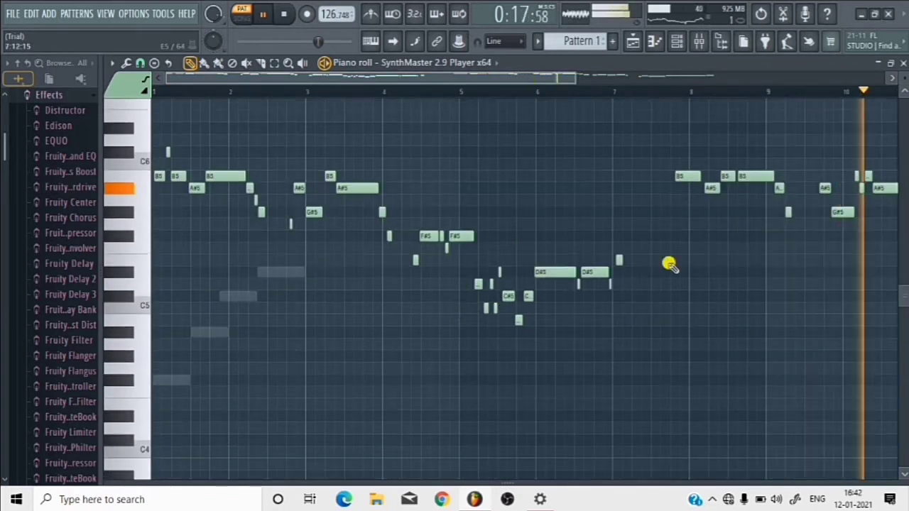
{"action": "left_click_drag", "start_coordinate": [544, 81], "coordinate": [655, 101]}
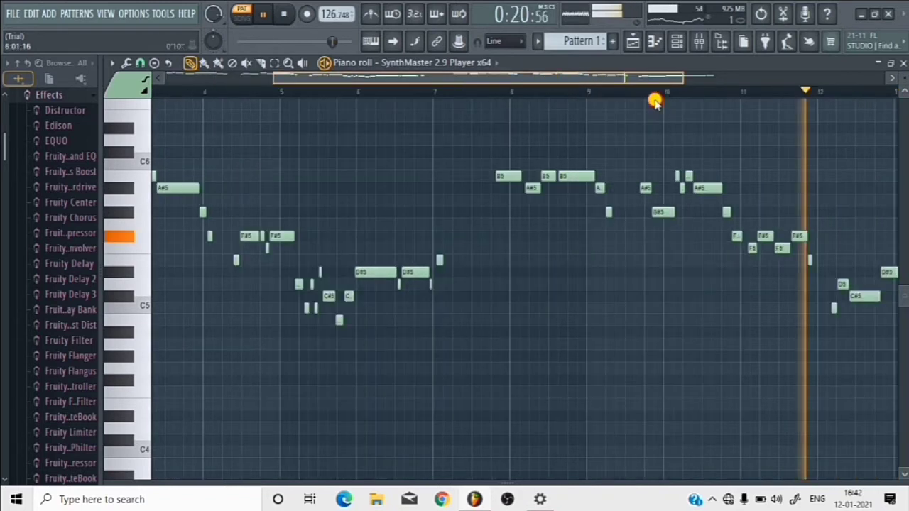
{"action": "scroll", "coordinate": [558, 134], "scroll_direction": "up", "scroll_amount": 3}
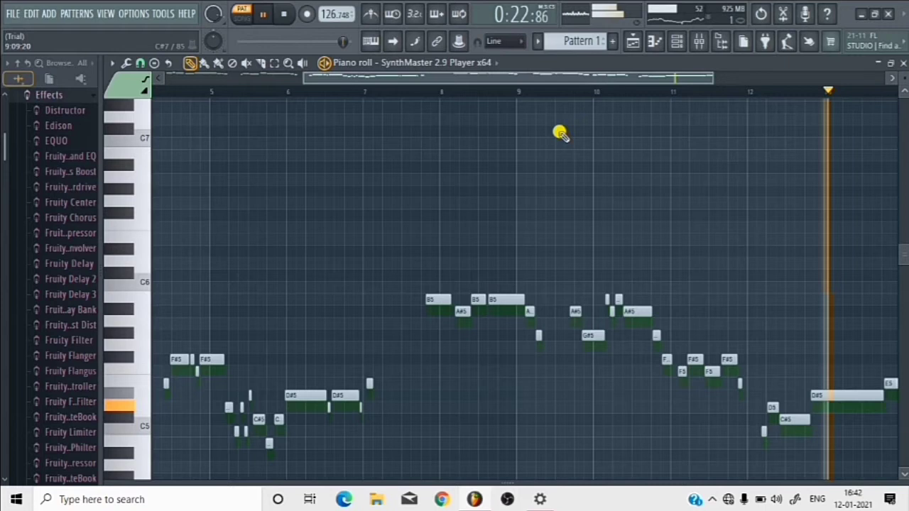
{"action": "scroll", "coordinate": [561, 120], "scroll_direction": "down", "scroll_amount": 1}
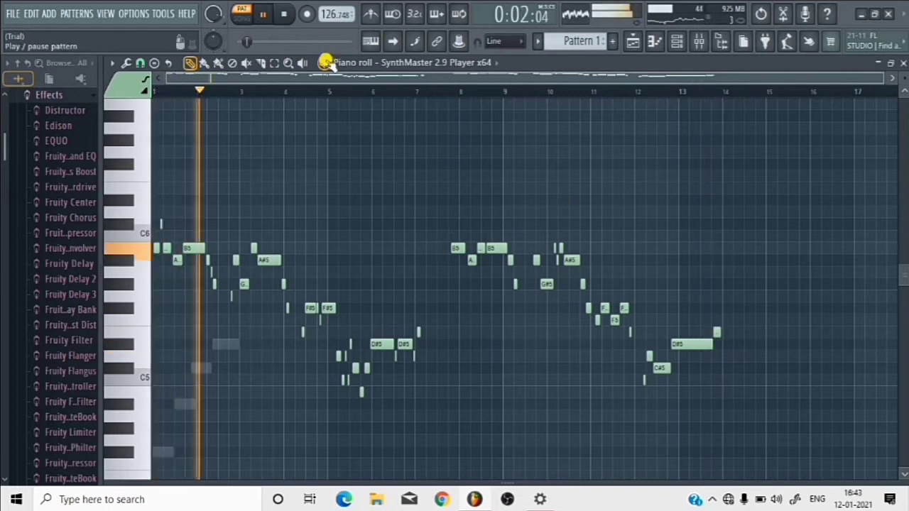
{"action": "left_click", "coordinate": [263, 14]}
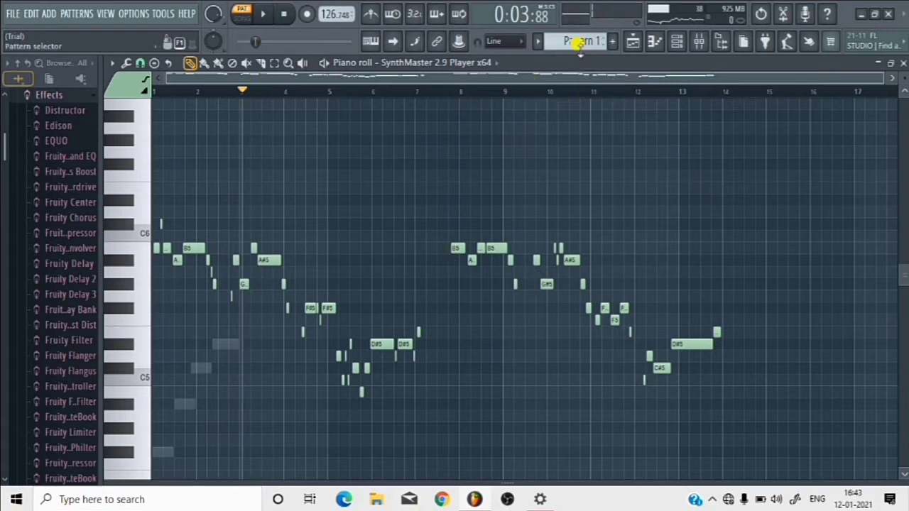
- Open the FL Keys instrument from the channel rack and place its window clear of the FL Keys channel
{"action": "left_click", "coordinate": [674, 44]}
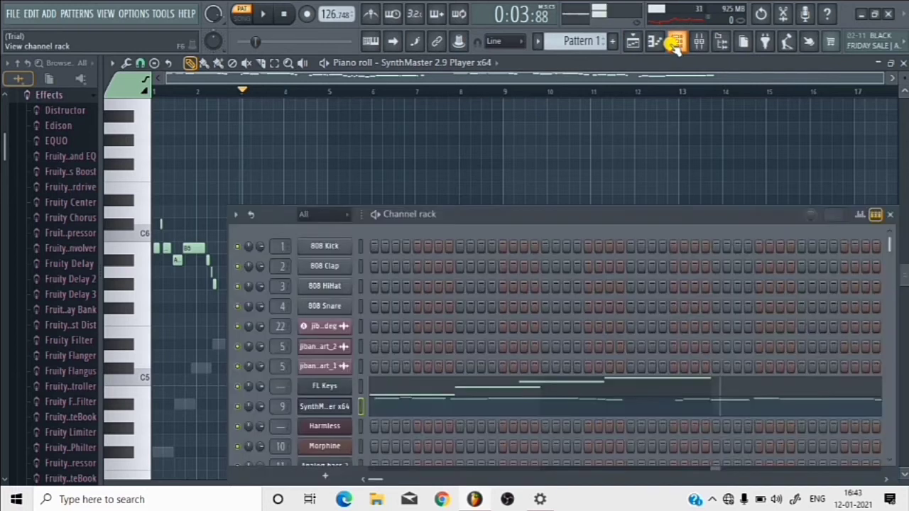
{"action": "left_click", "coordinate": [333, 386]}
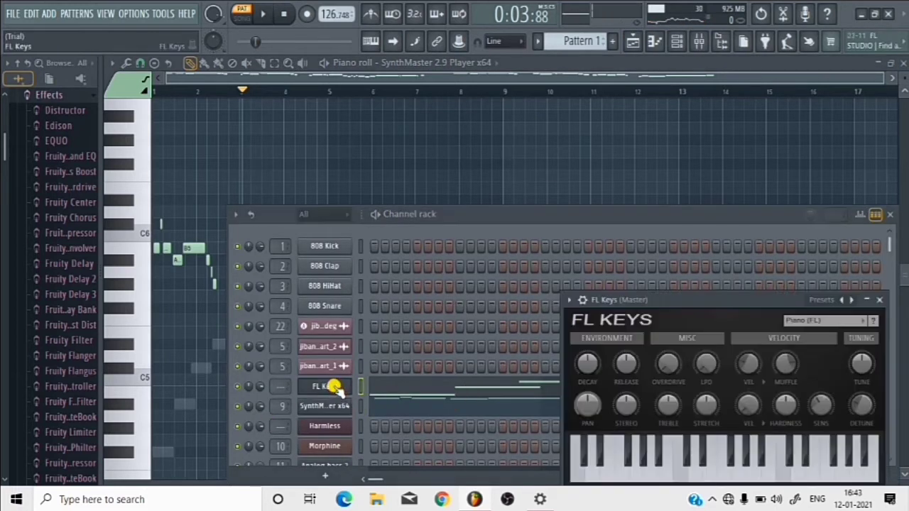
{"action": "left_click_drag", "start_coordinate": [675, 300], "coordinate": [440, 171]}
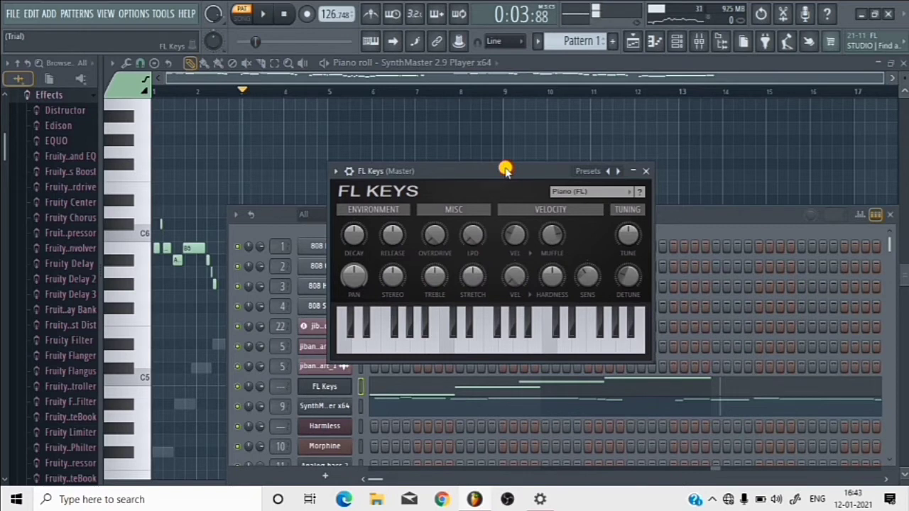
{"action": "left_click_drag", "start_coordinate": [505, 170], "coordinate": [639, 223]}
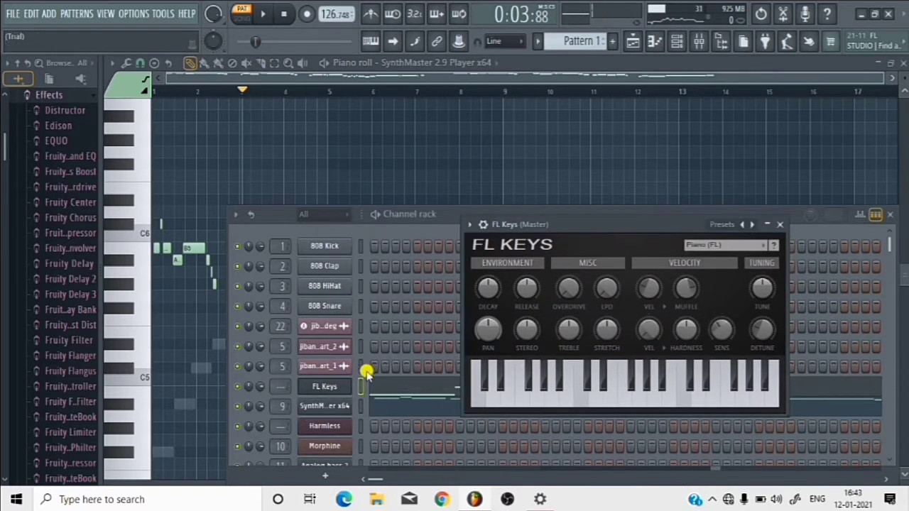
{"action": "left_click_drag", "start_coordinate": [600, 222], "coordinate": [440, 185]}
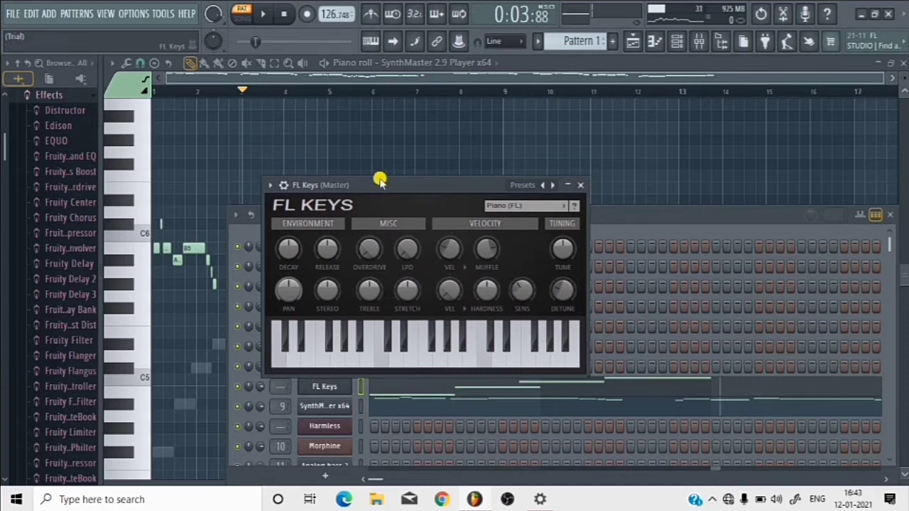
- Show the playlist and solo the Insert 22 vocal track
{"action": "left_click", "coordinate": [633, 42]}
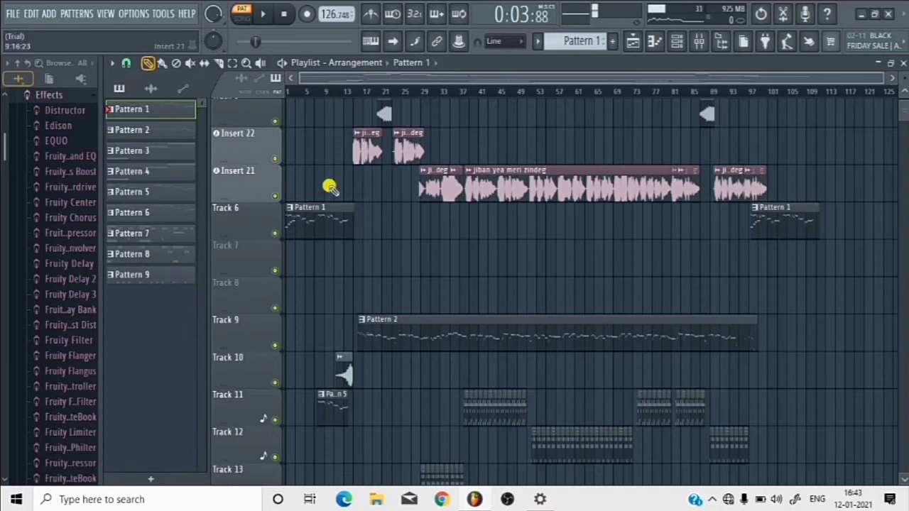
{"action": "left_click", "coordinate": [274, 157]}
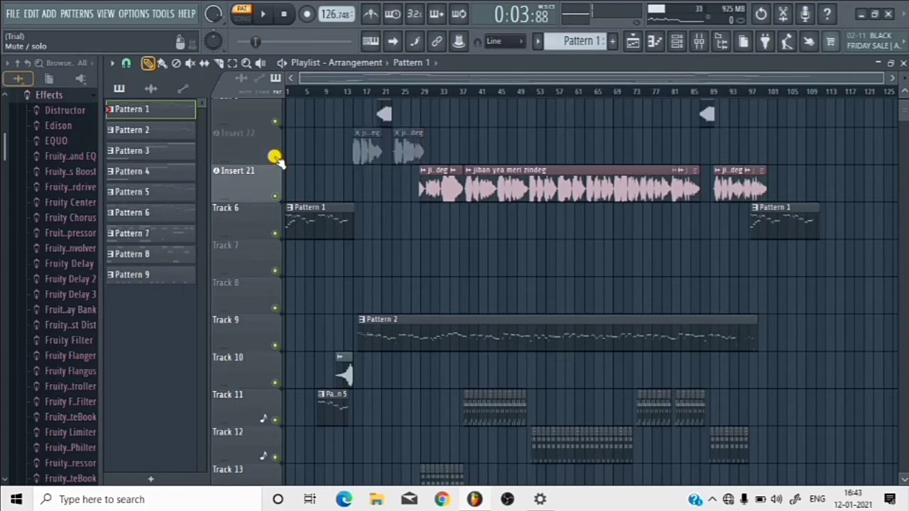
{"action": "right_click", "coordinate": [275, 158]}
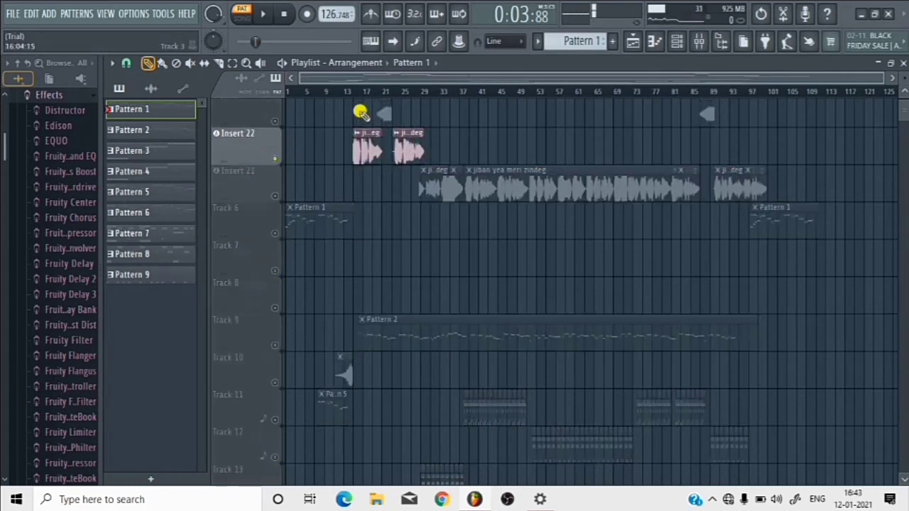
- Play the arrangement in song mode from about bar 13 to hear the soloed Insert 22 vocal, and pause it at the second clip
{"action": "key", "text": "space"}
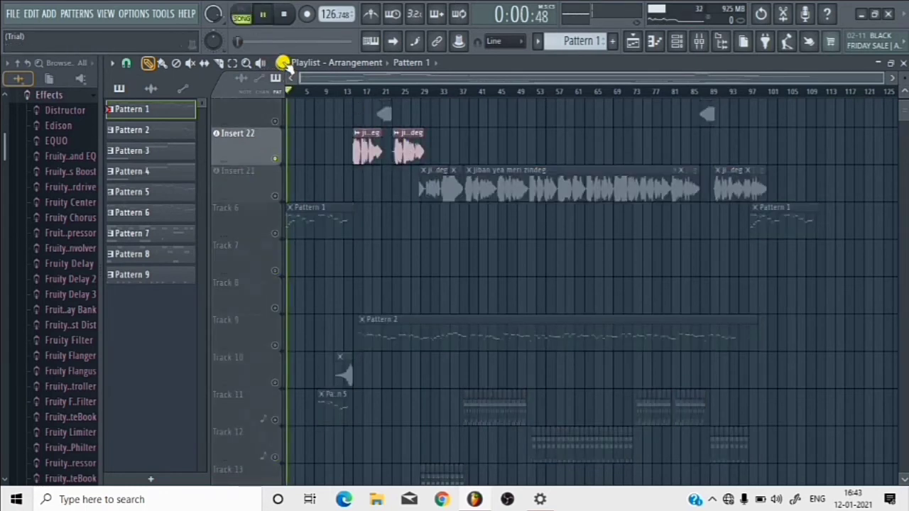
{"action": "left_click", "coordinate": [345, 97]}
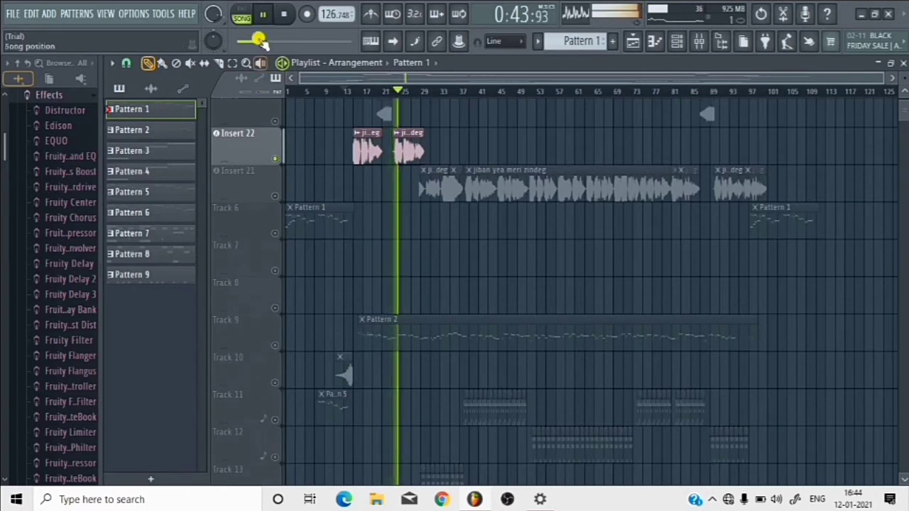
{"action": "left_click", "coordinate": [262, 14]}
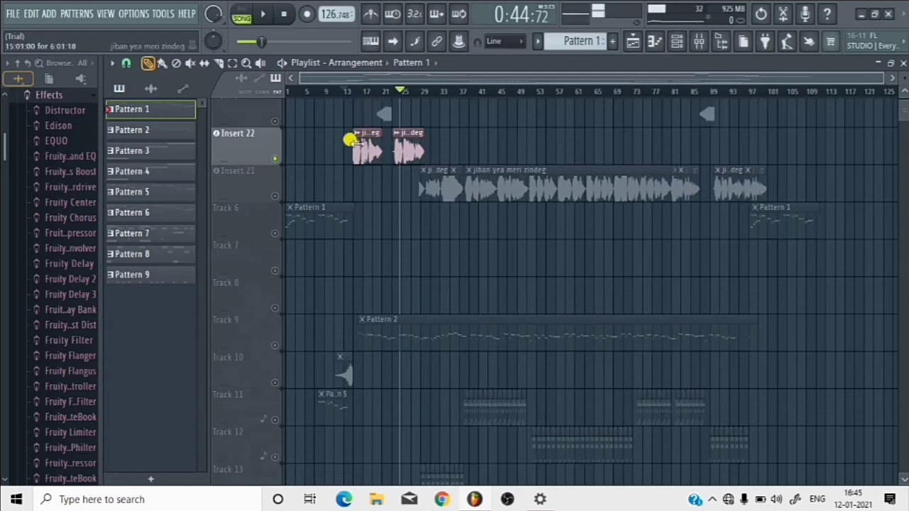
- Replay the first Insert 22 vocal clip from its start at bar 15 and pause at its end
{"action": "left_click", "coordinate": [345, 96]}
{"action": "left_click", "coordinate": [355, 93]}
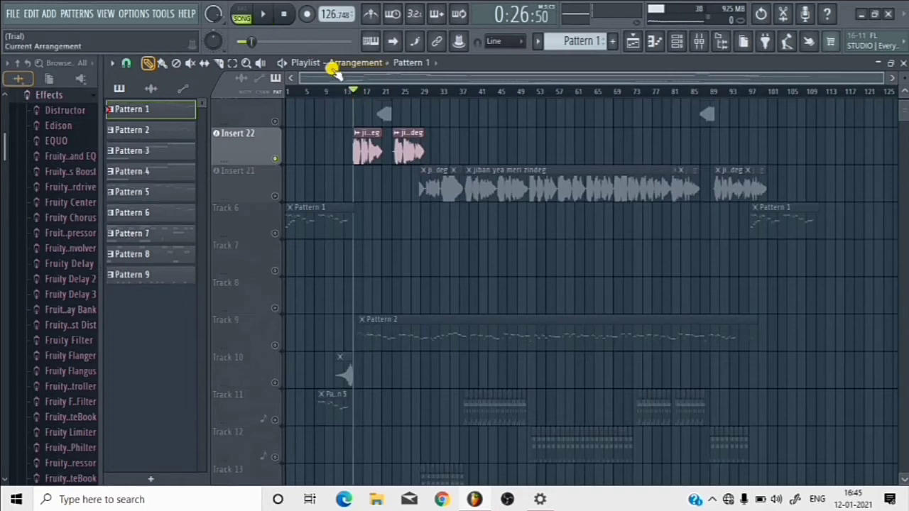
{"action": "left_click", "coordinate": [264, 14]}
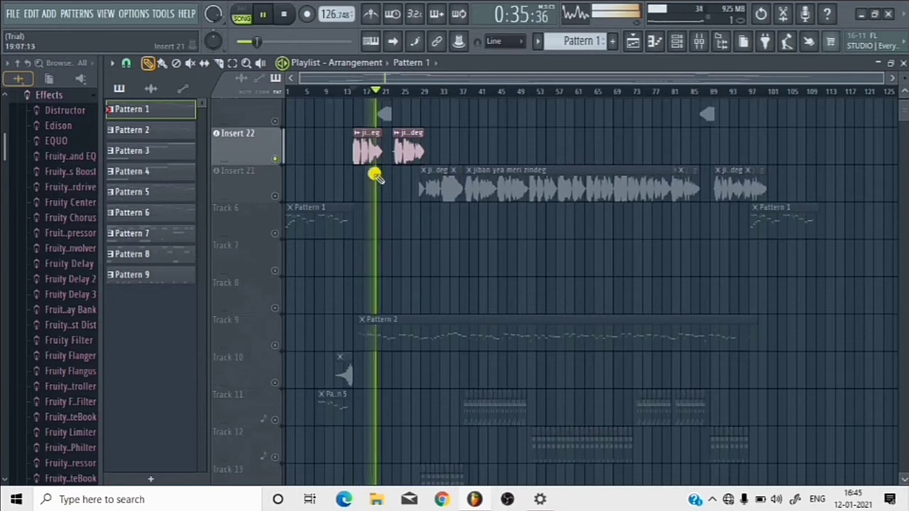
{"action": "key", "text": "space"}
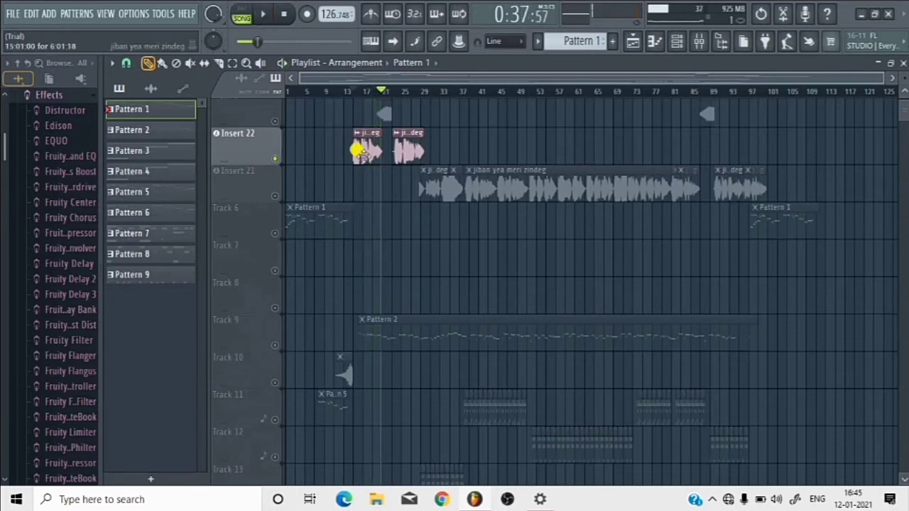
- Reopen FL Keys from the channel rack, clear of its channel, and play single piano keys to work out the vocal's notes
{"action": "left_click", "coordinate": [677, 44]}
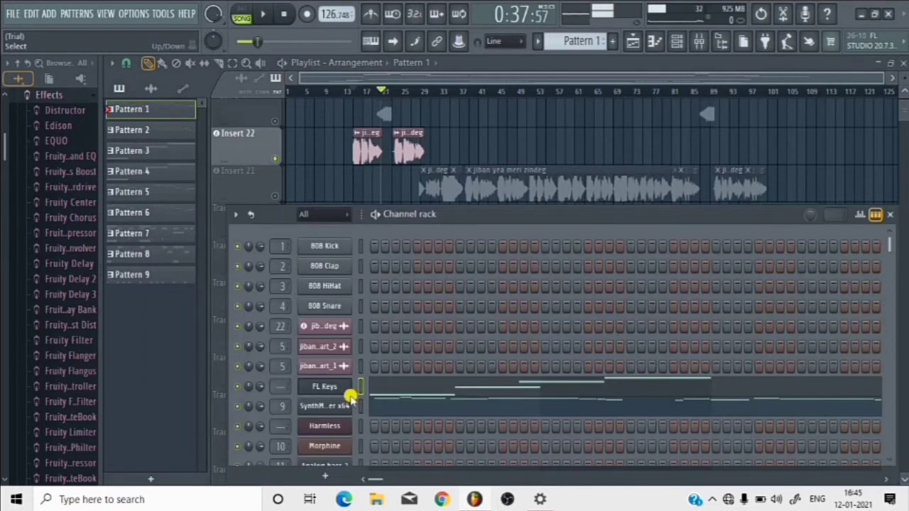
{"action": "left_click", "coordinate": [323, 387]}
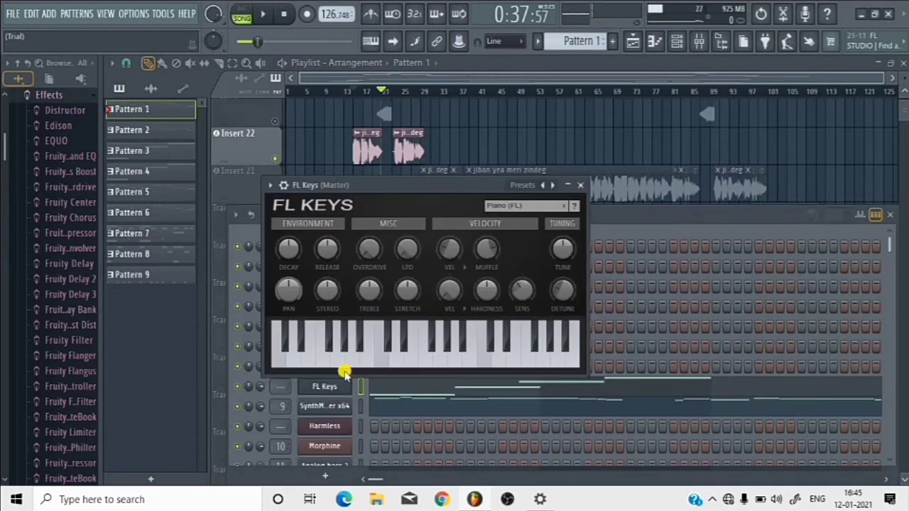
{"action": "left_click_drag", "start_coordinate": [422, 187], "coordinate": [504, 208]}
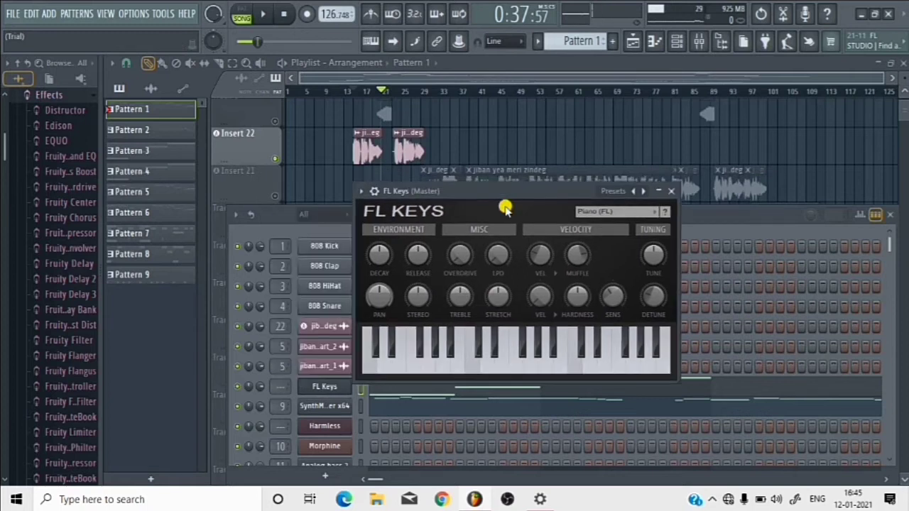
{"action": "left_click", "coordinate": [421, 355]}
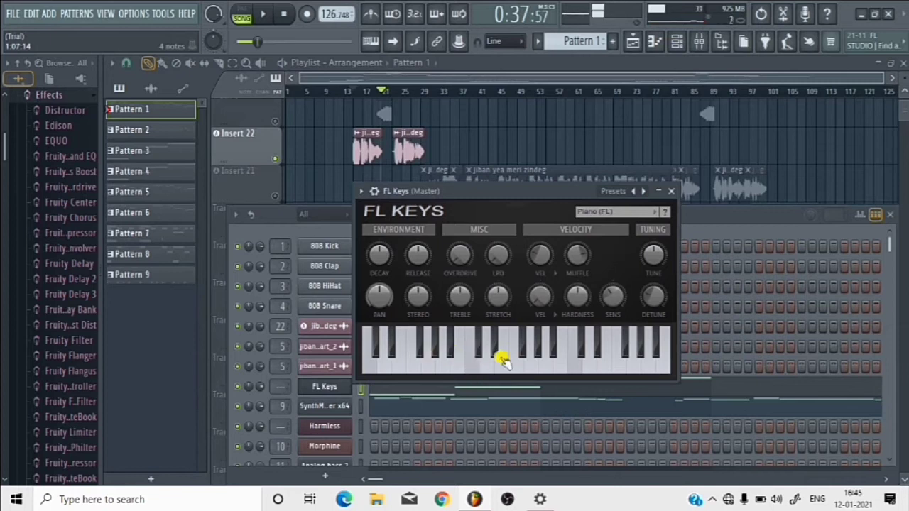
{"action": "left_click", "coordinate": [521, 344]}
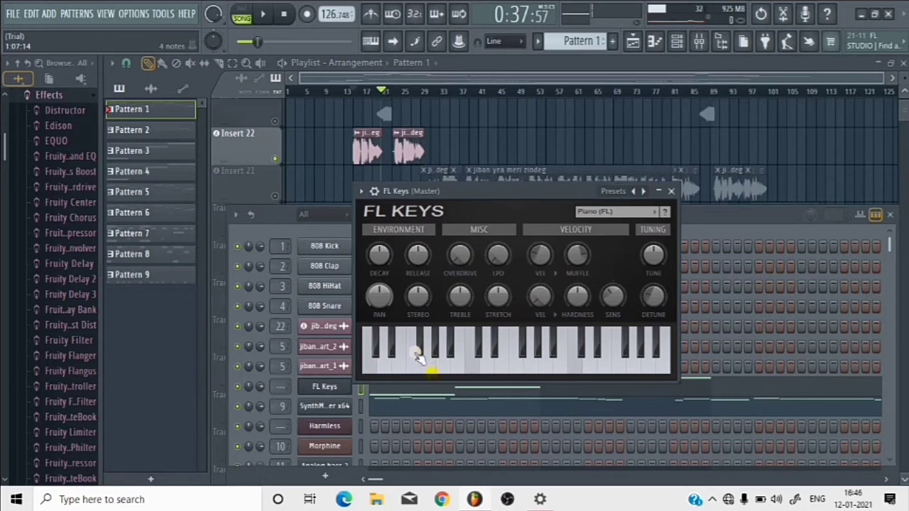
{"action": "left_click", "coordinate": [429, 371]}
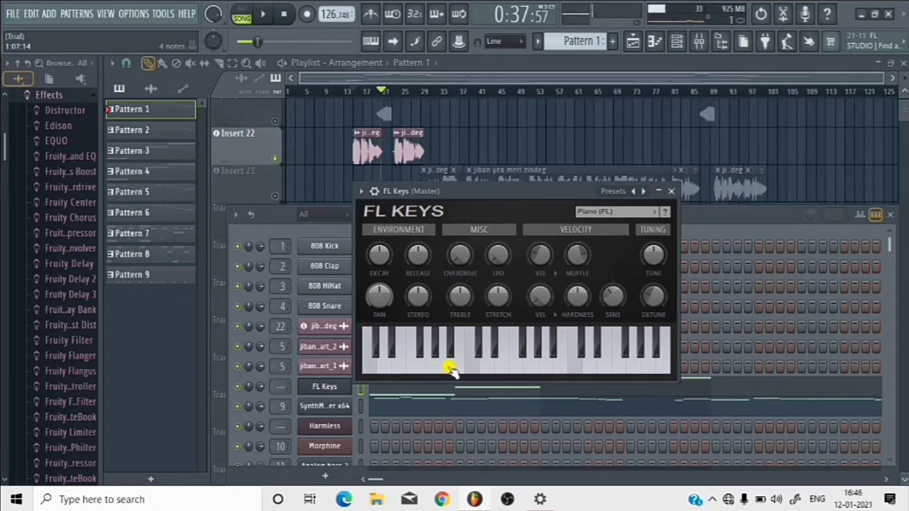
{"action": "left_click", "coordinate": [454, 369]}
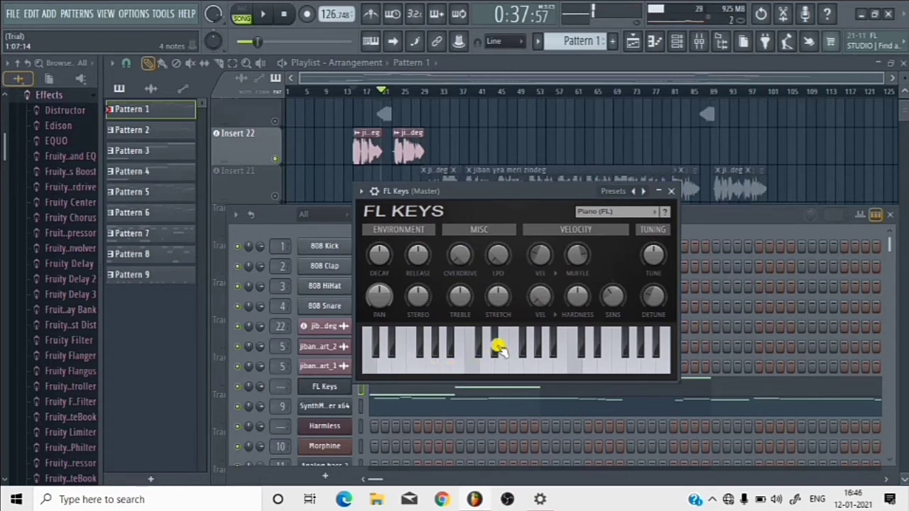
{"action": "left_click", "coordinate": [424, 353]}
{"action": "left_click", "coordinate": [430, 364]}
{"action": "left_click", "coordinate": [447, 368]}
{"action": "left_click", "coordinate": [451, 347]}
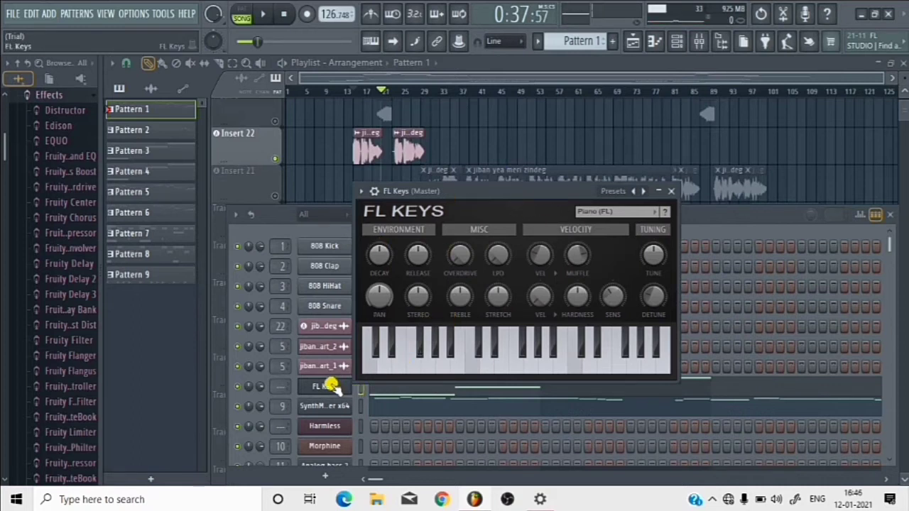
- Open the FL Keys channel's piano roll and play Pattern 1 through its four notes, then stop playback
{"action": "right_click", "coordinate": [331, 386]}
{"action": "left_click", "coordinate": [393, 295]}
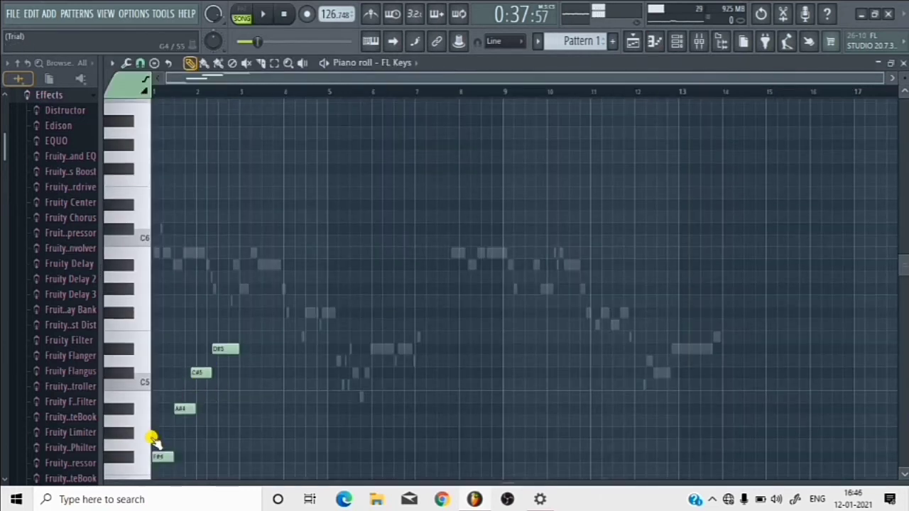
{"action": "scroll", "coordinate": [160, 430], "scroll_direction": "down", "scroll_amount": 3}
{"action": "scroll", "coordinate": [166, 423], "scroll_direction": "down", "scroll_amount": 5}
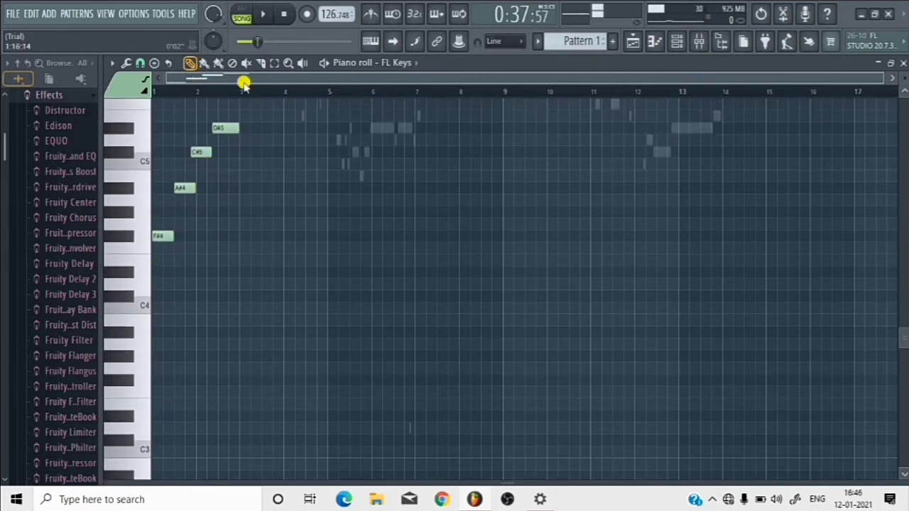
{"action": "left_click", "coordinate": [325, 63]}
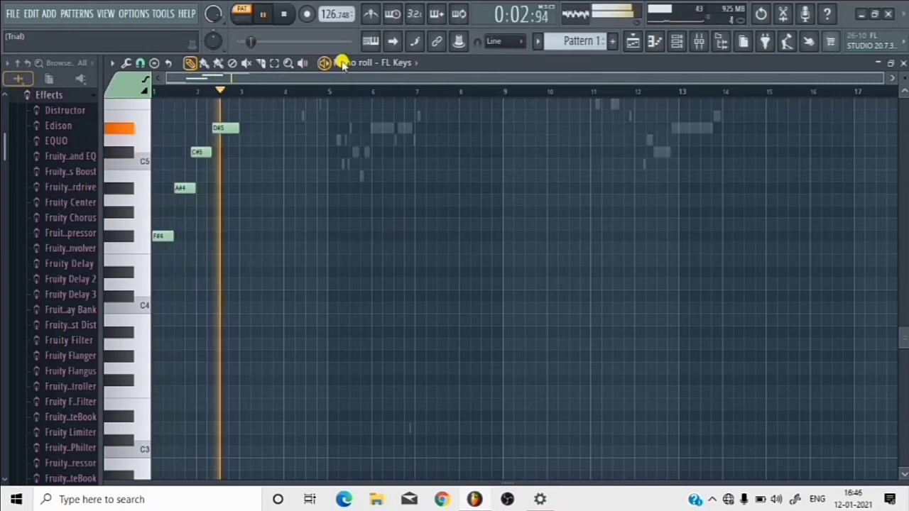
{"action": "left_click", "coordinate": [325, 63]}
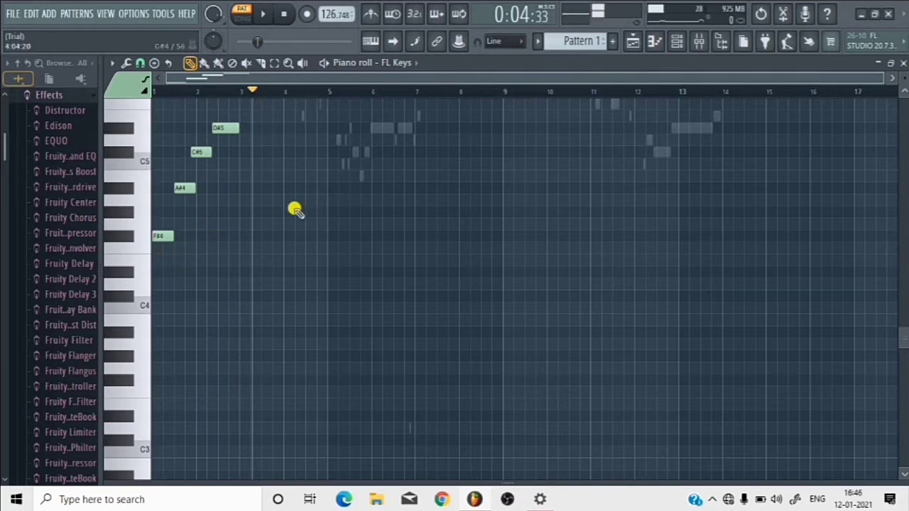
- Mute the SynthMaster channel and replay Pattern 1 from its start to hear only the FL Keys notes
{"action": "scroll", "coordinate": [318, 203], "scroll_direction": "up", "scroll_amount": 5}
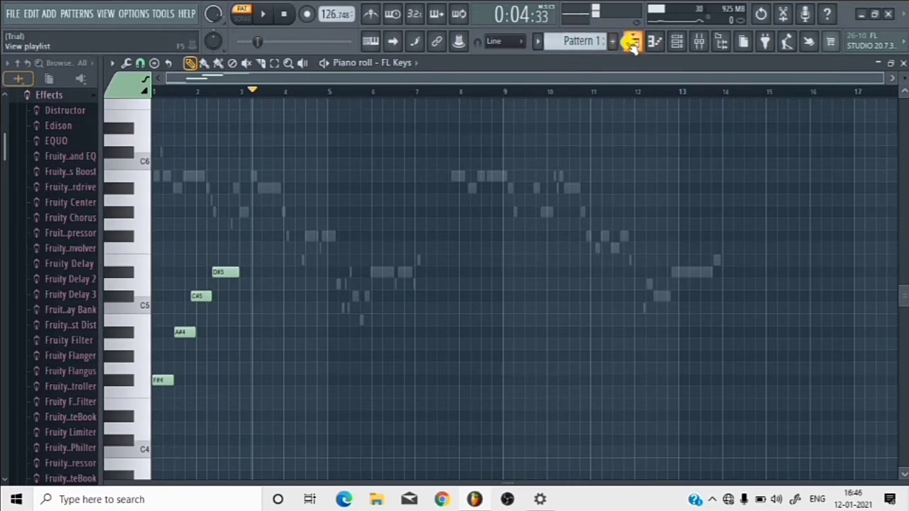
{"action": "left_click", "coordinate": [672, 47]}
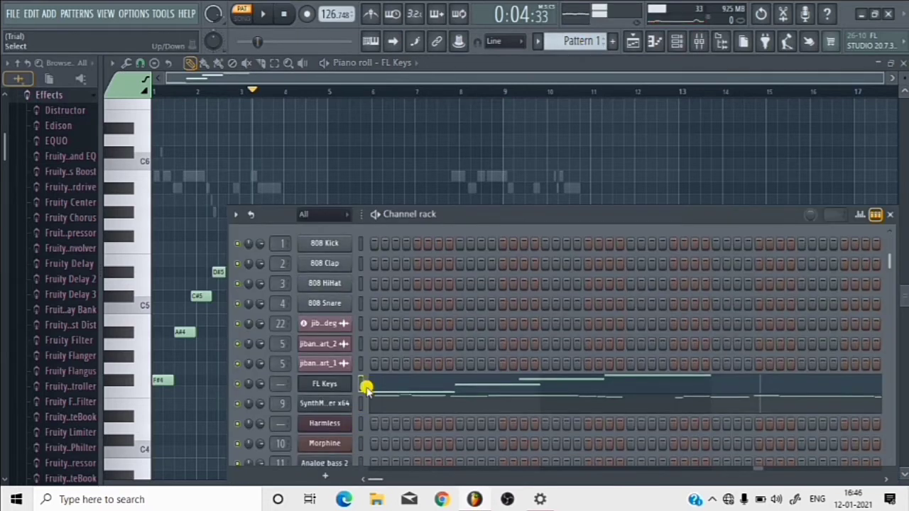
{"action": "scroll", "coordinate": [365, 387], "scroll_direction": "down", "scroll_amount": 2}
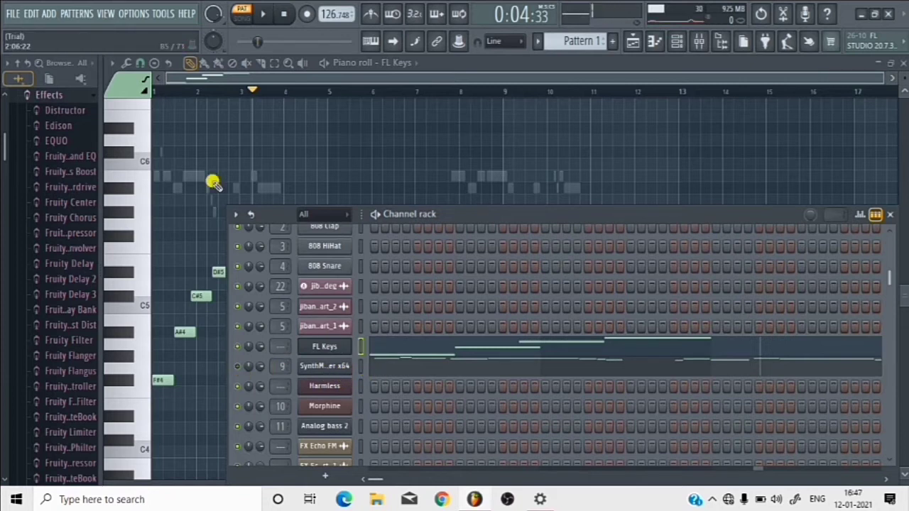
{"action": "left_click", "coordinate": [327, 62]}
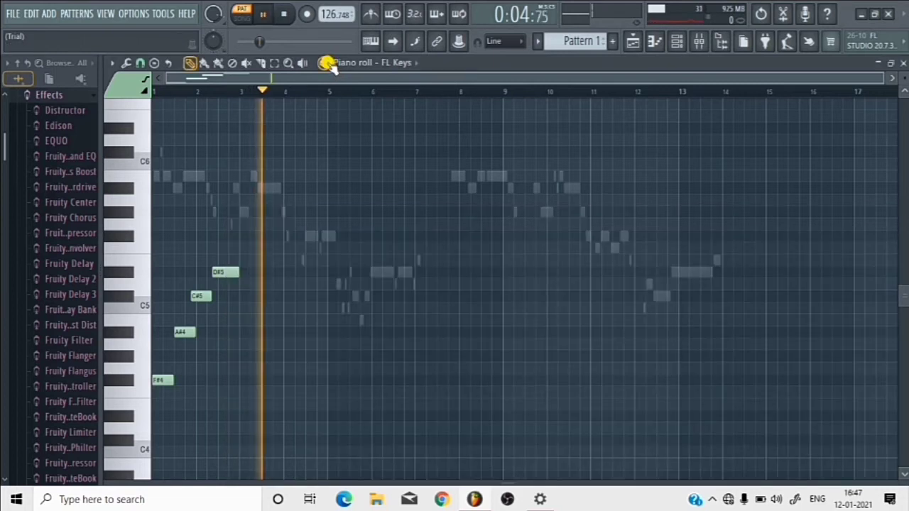
{"action": "left_click", "coordinate": [276, 42]}
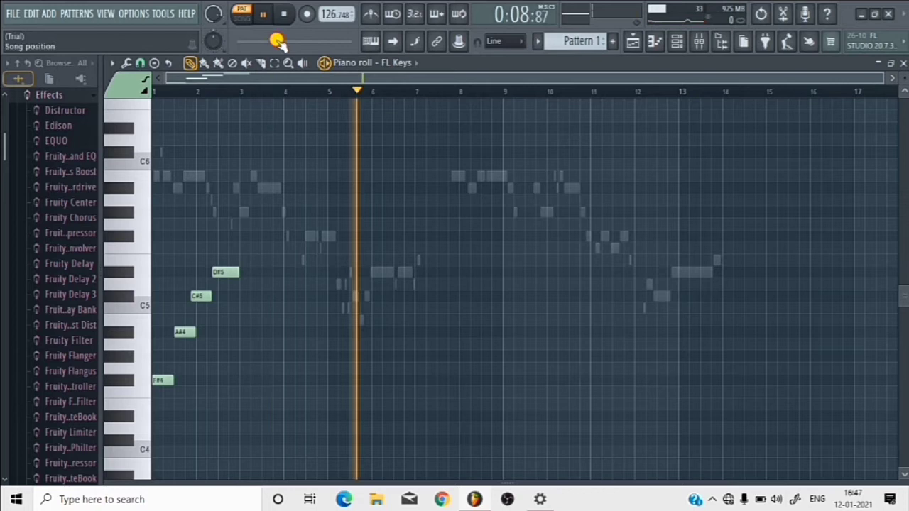
{"action": "left_click_drag", "start_coordinate": [278, 41], "coordinate": [201, 55]}
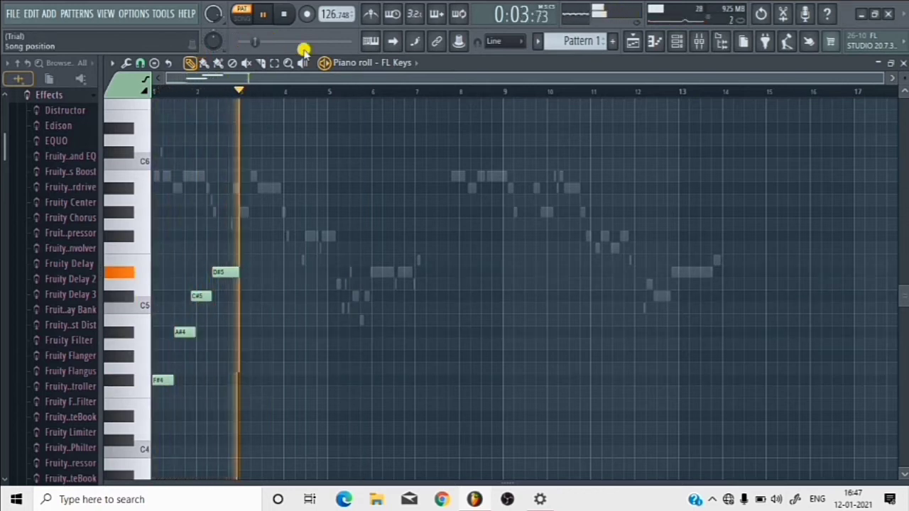
{"action": "left_click", "coordinate": [262, 14]}
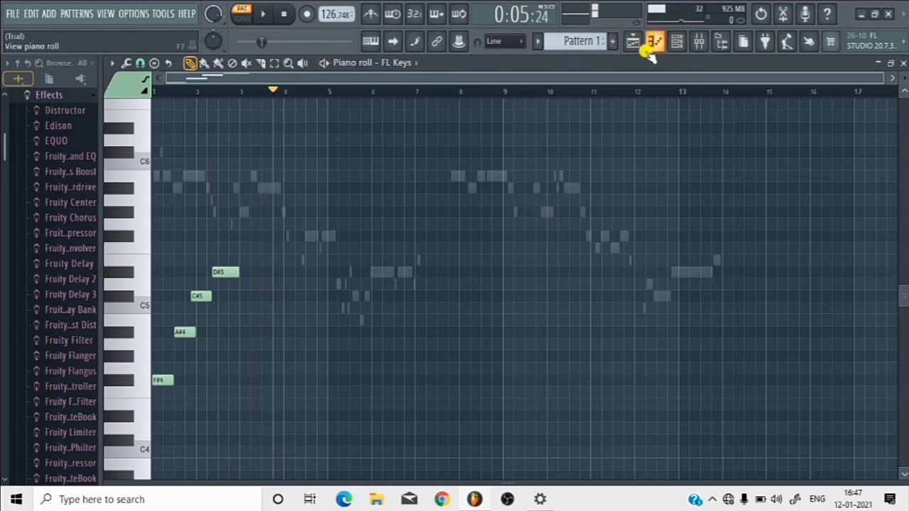
- Open the SynthMaster Player from the channel rack to view its pluck preset, and move its window clear of the channel names
{"action": "left_click", "coordinate": [676, 41]}
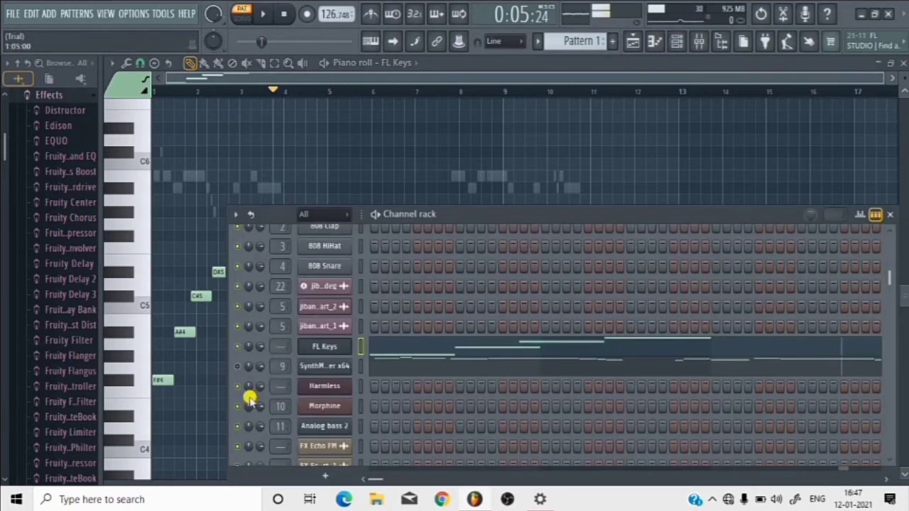
{"action": "left_click", "coordinate": [325, 366]}
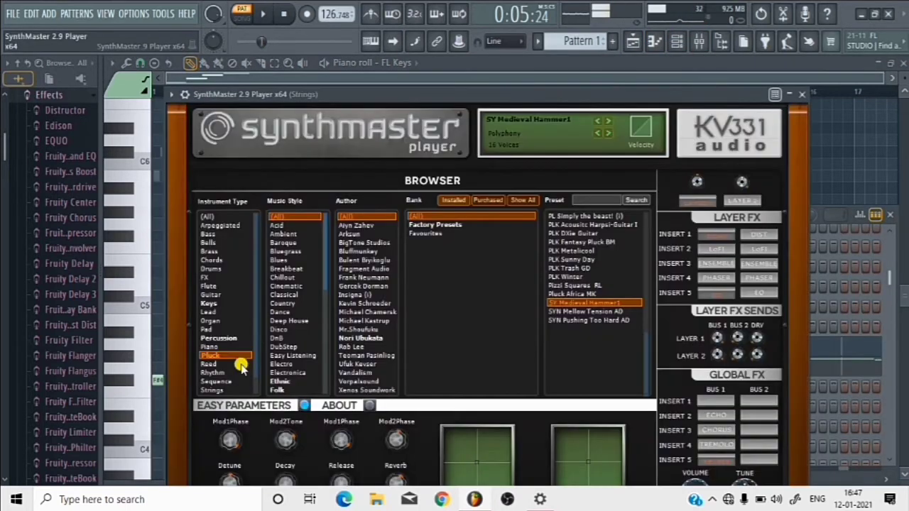
{"action": "left_click_drag", "start_coordinate": [547, 90], "coordinate": [585, 50]}
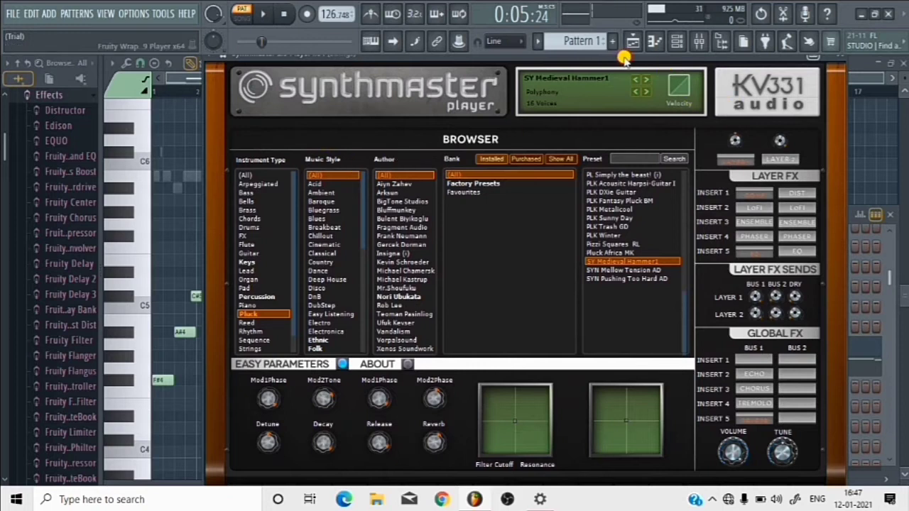
{"action": "left_click_drag", "start_coordinate": [617, 56], "coordinate": [707, 147]}
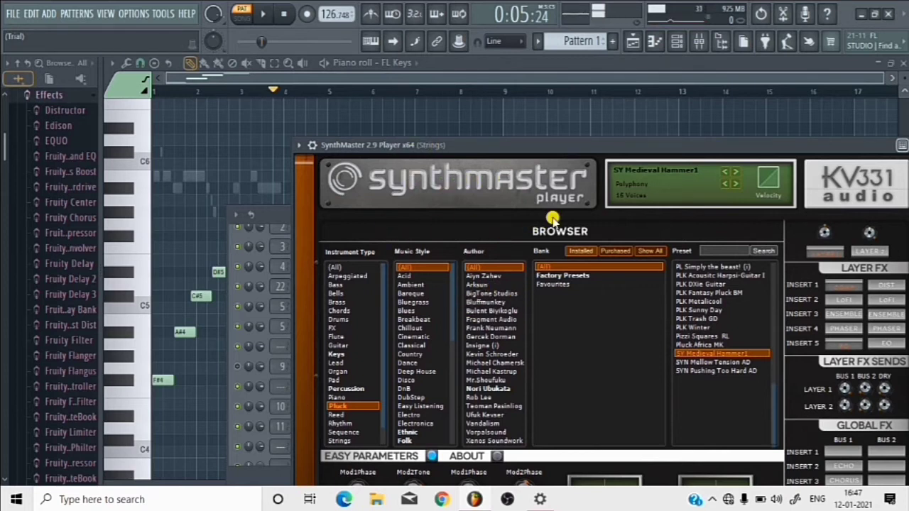
{"action": "left_click_drag", "start_coordinate": [636, 147], "coordinate": [582, 284]}
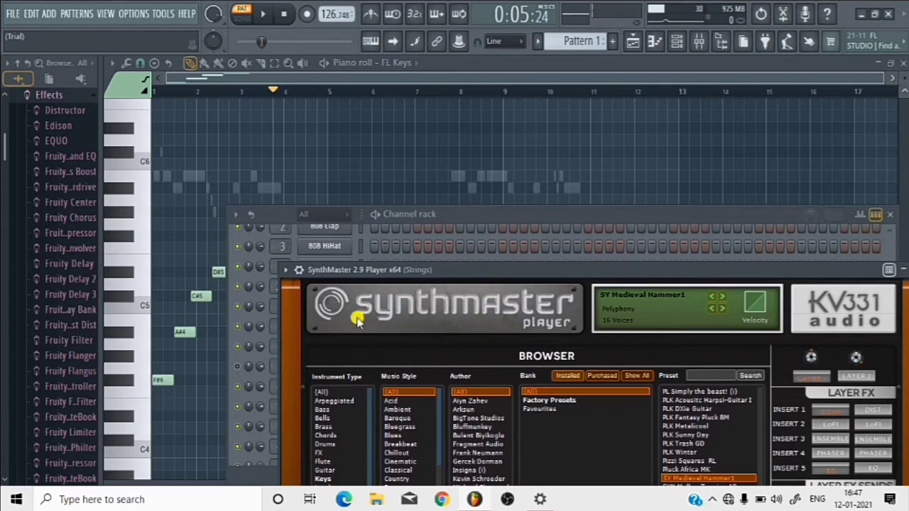
{"action": "left_click_drag", "start_coordinate": [572, 271], "coordinate": [689, 184]}
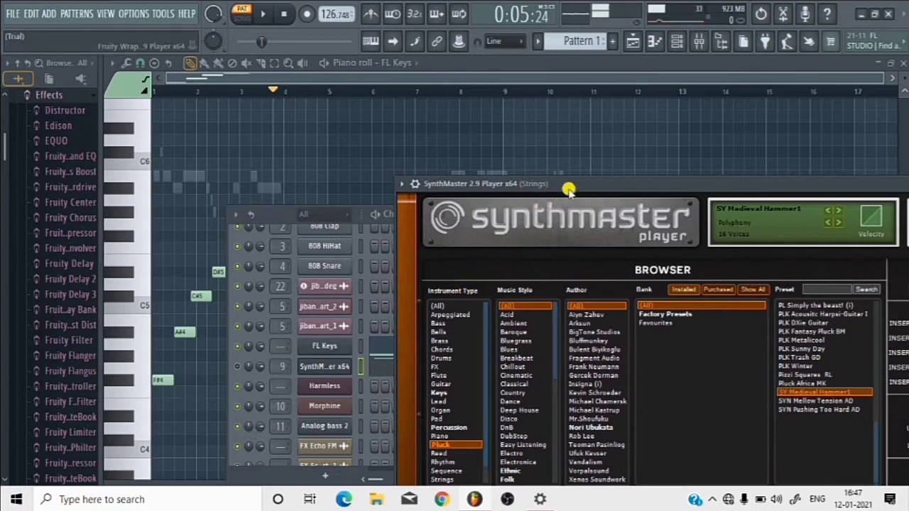
{"action": "left_click_drag", "start_coordinate": [656, 184], "coordinate": [550, 92]}
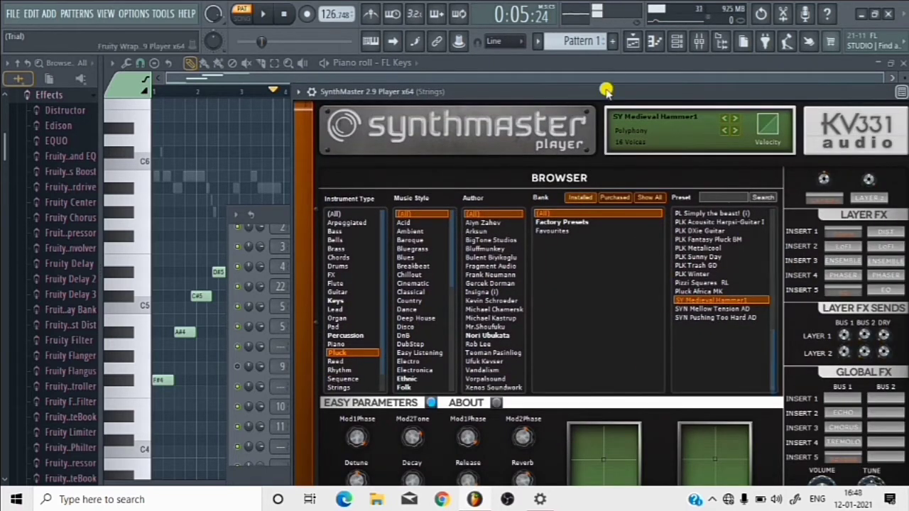
{"action": "left_click_drag", "start_coordinate": [601, 92], "coordinate": [827, 132]}
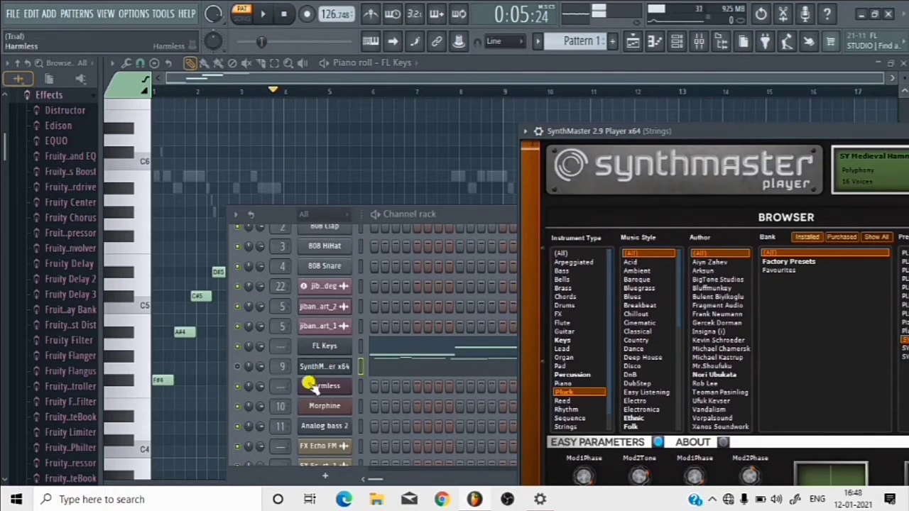
- Unmute the SynthMaster channel and mute the FL Keys channel
{"action": "left_click", "coordinate": [239, 372]}
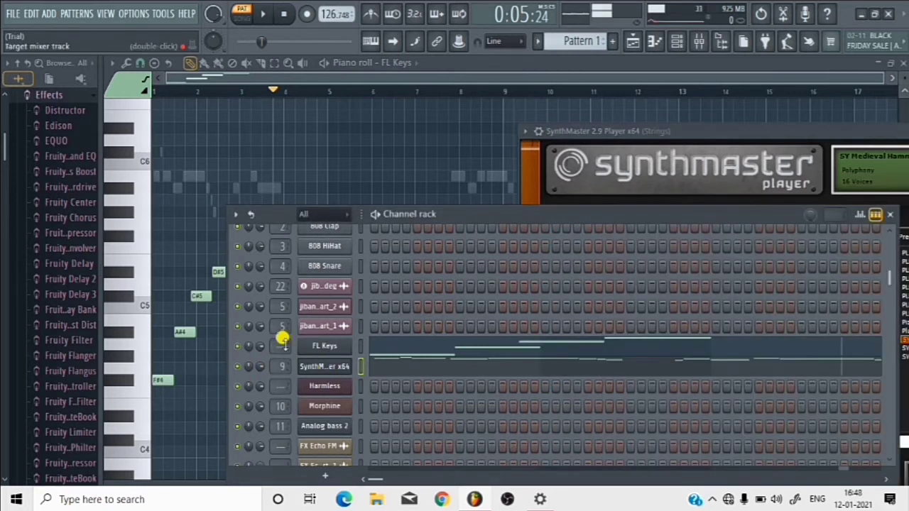
{"action": "left_click", "coordinate": [309, 368]}
{"action": "left_click", "coordinate": [315, 368]}
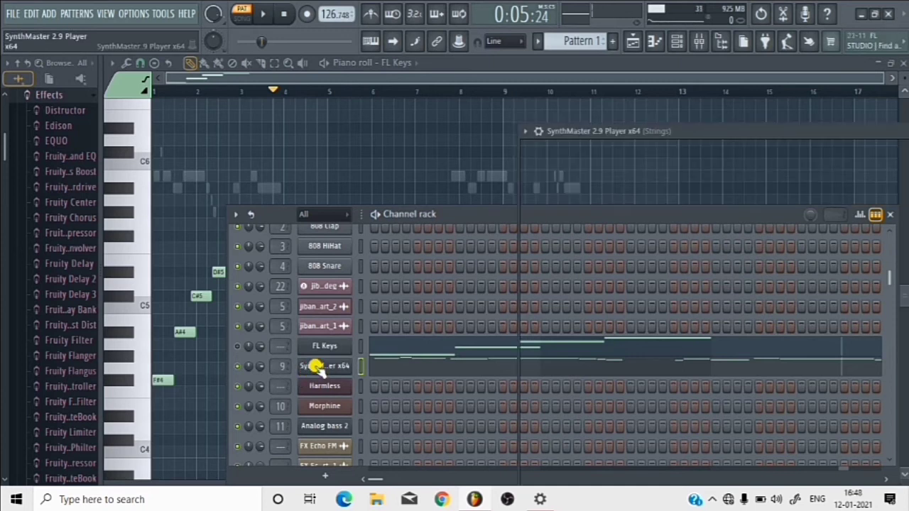
- Open the SynthMaster channel's piano roll and play the opening of its Pattern 1 melody, then pause
{"action": "right_click", "coordinate": [316, 366]}
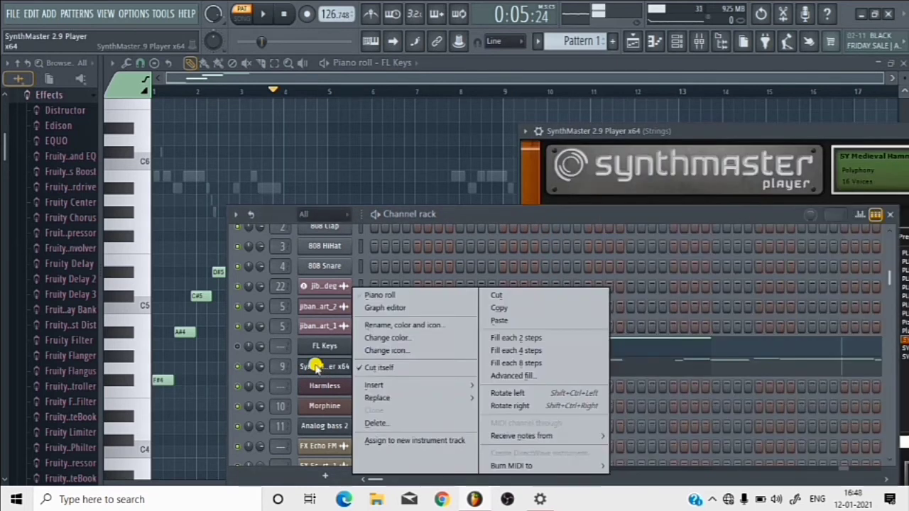
{"action": "left_click", "coordinate": [402, 293]}
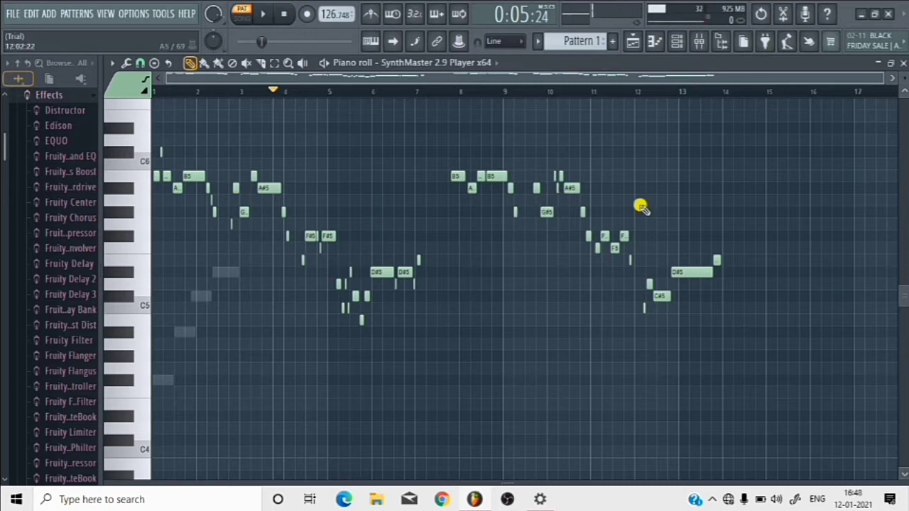
{"action": "left_click", "coordinate": [325, 63]}
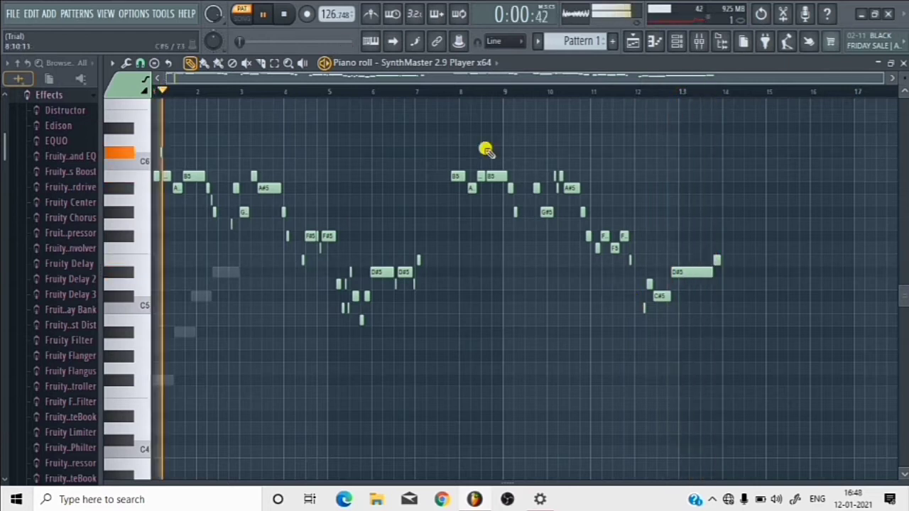
{"action": "left_click", "coordinate": [263, 14]}
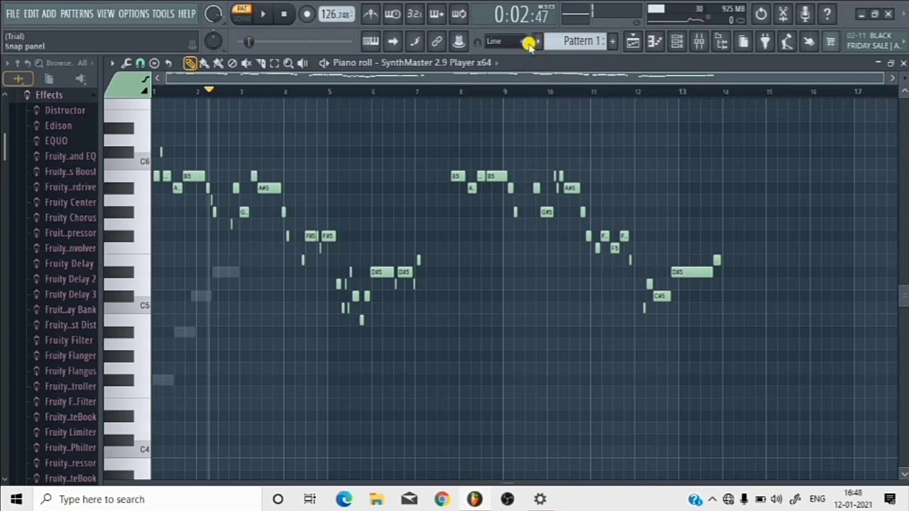
- Switch to Pattern 2, open the Morphine synth from the channel rack, and move its window clear of the channel names
{"action": "left_click", "coordinate": [678, 44]}
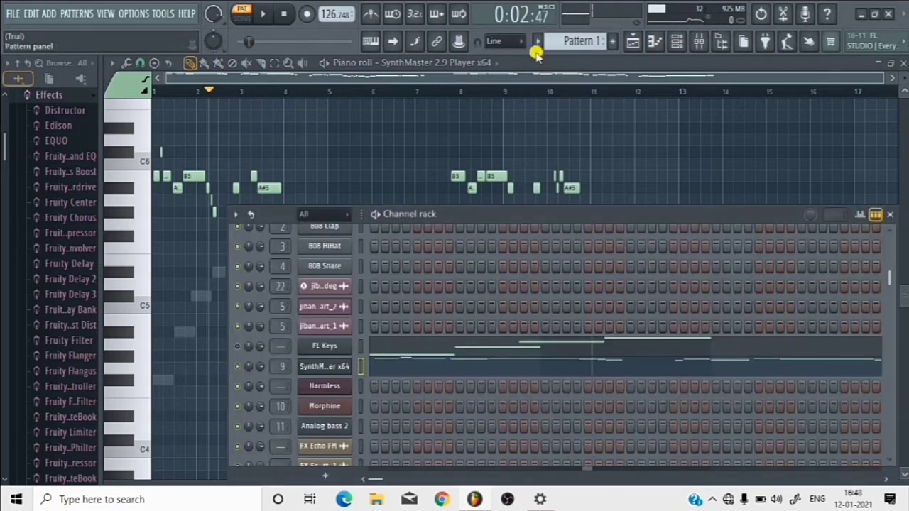
{"action": "left_click", "coordinate": [537, 41]}
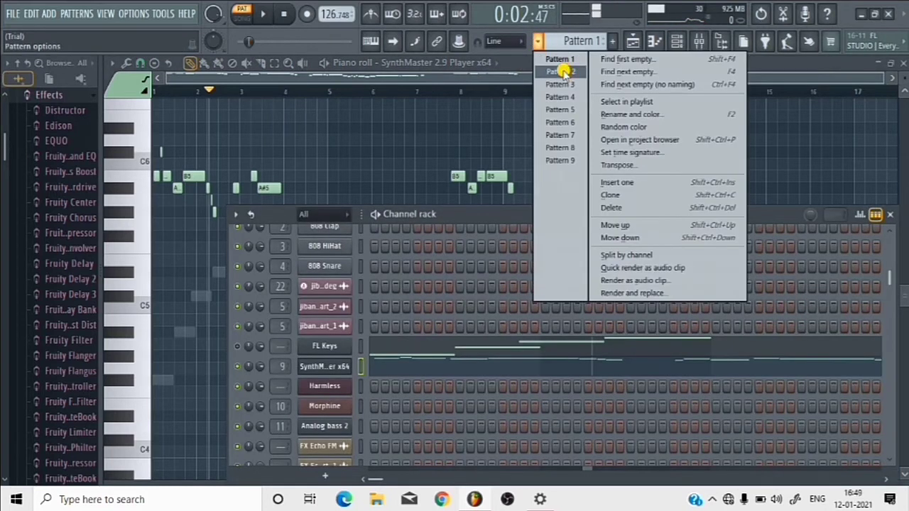
{"action": "left_click", "coordinate": [562, 71]}
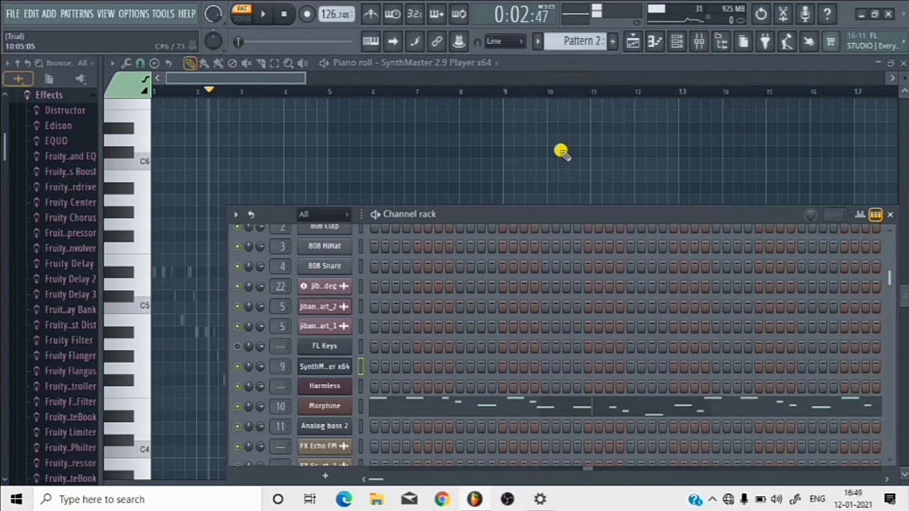
{"action": "left_click", "coordinate": [325, 408]}
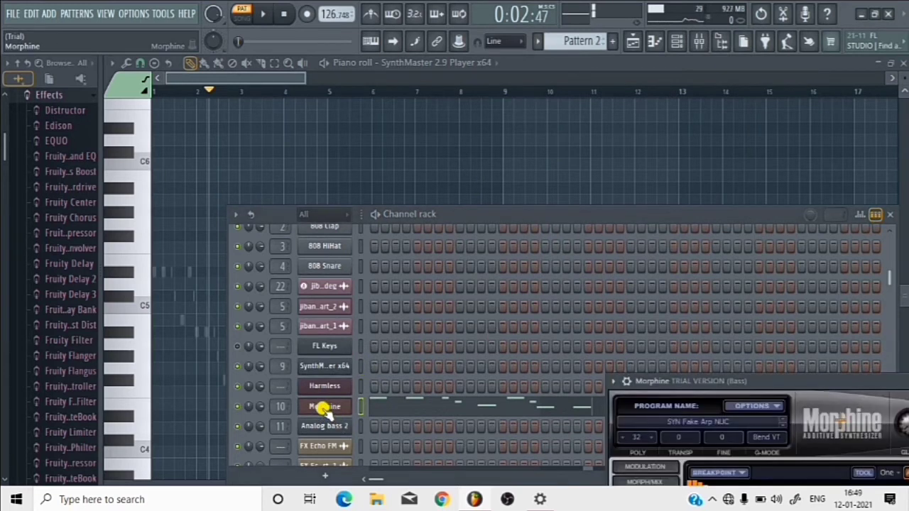
{"action": "left_click_drag", "start_coordinate": [787, 383], "coordinate": [564, 198]}
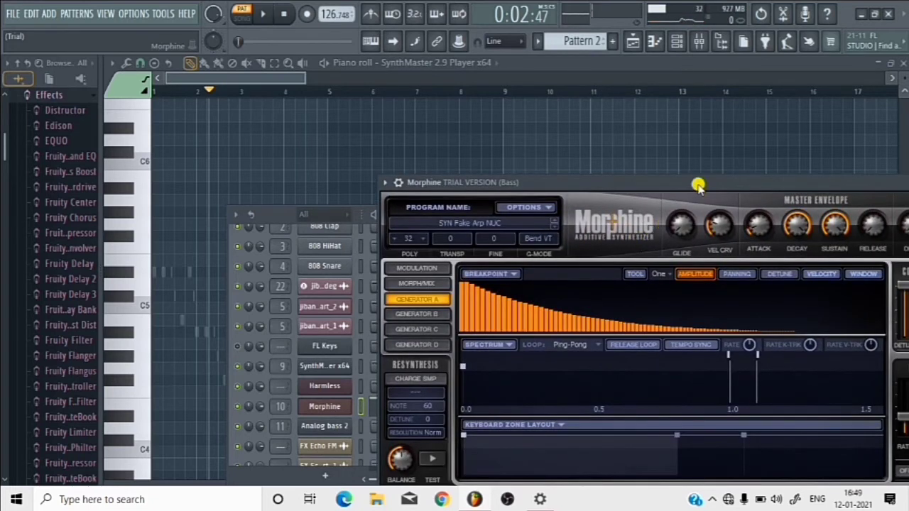
{"action": "left_click_drag", "start_coordinate": [695, 183], "coordinate": [749, 162]}
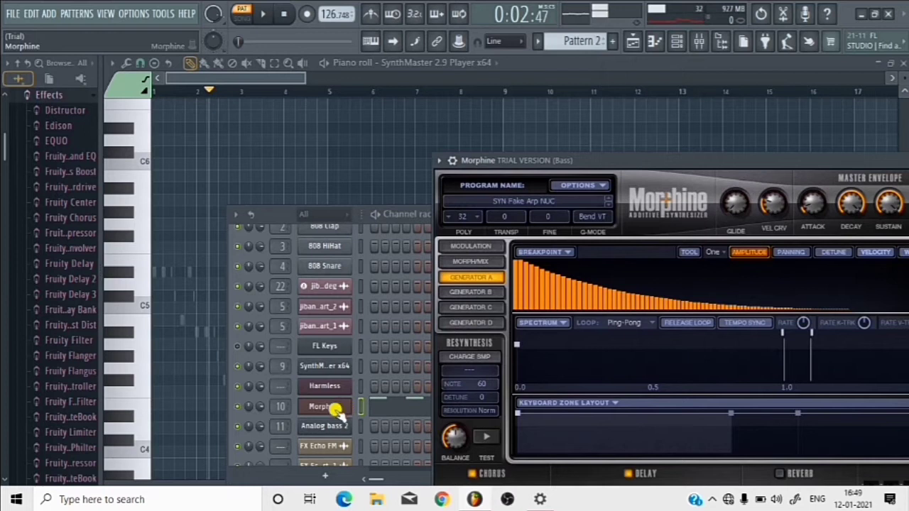
- Open the Morphine channel's piano roll and play its Pattern 2 notes from the start, then pause
{"action": "left_click", "coordinate": [389, 410]}
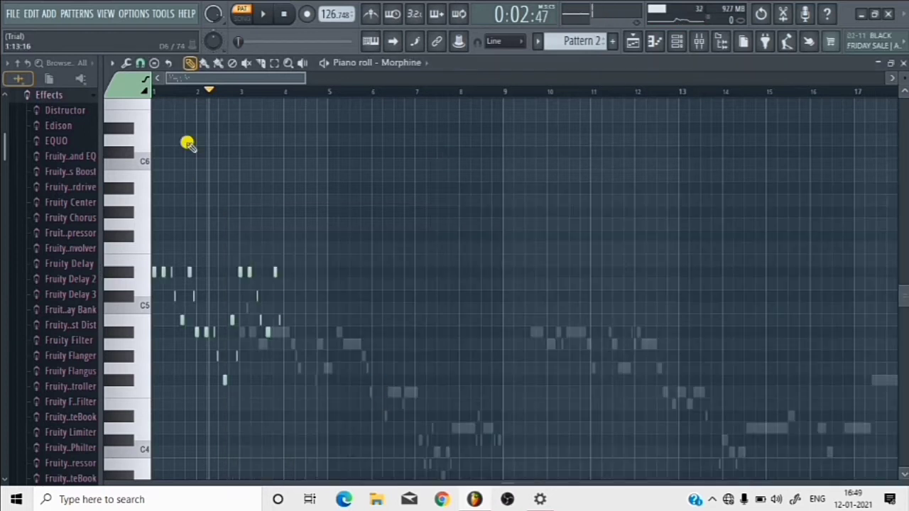
{"action": "left_click", "coordinate": [327, 63]}
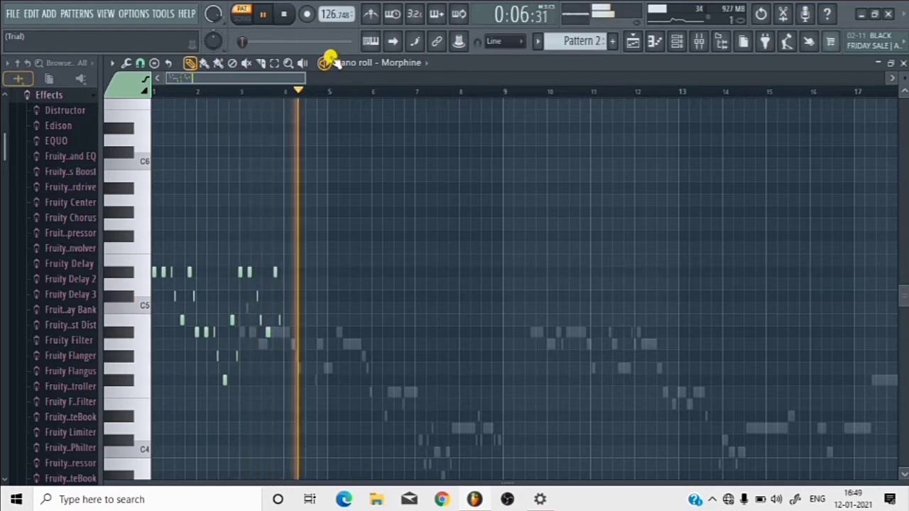
{"action": "scroll", "coordinate": [383, 470], "scroll_direction": "down", "scroll_amount": 1}
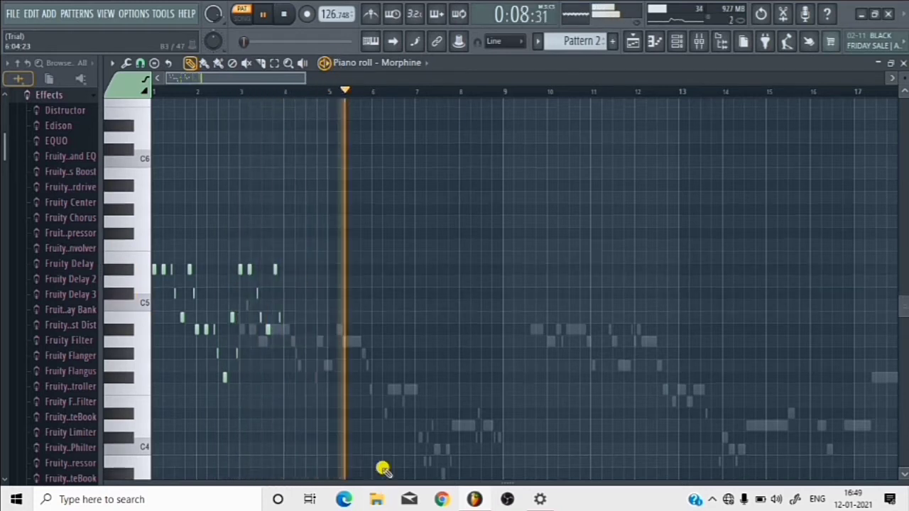
{"action": "scroll", "coordinate": [385, 460], "scroll_direction": "down", "scroll_amount": 3}
{"action": "scroll", "coordinate": [385, 460], "scroll_direction": "up", "scroll_amount": 3}
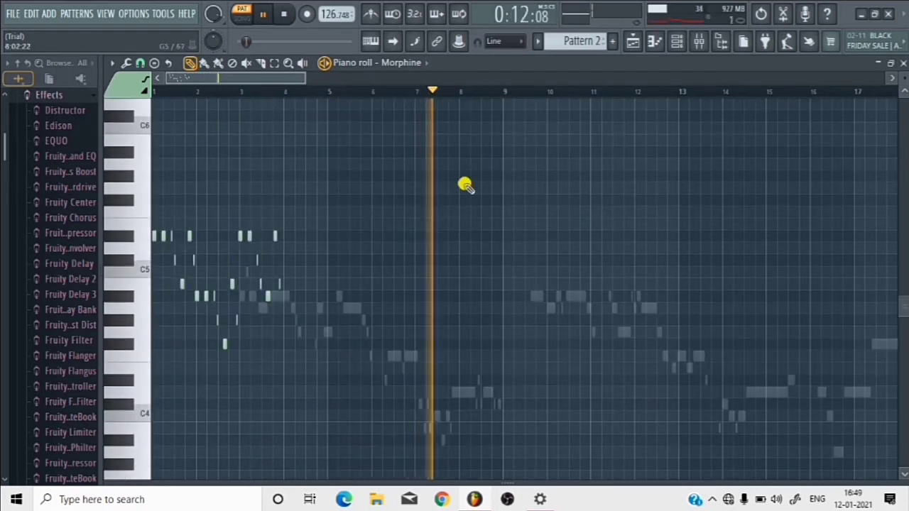
{"action": "left_click", "coordinate": [261, 14]}
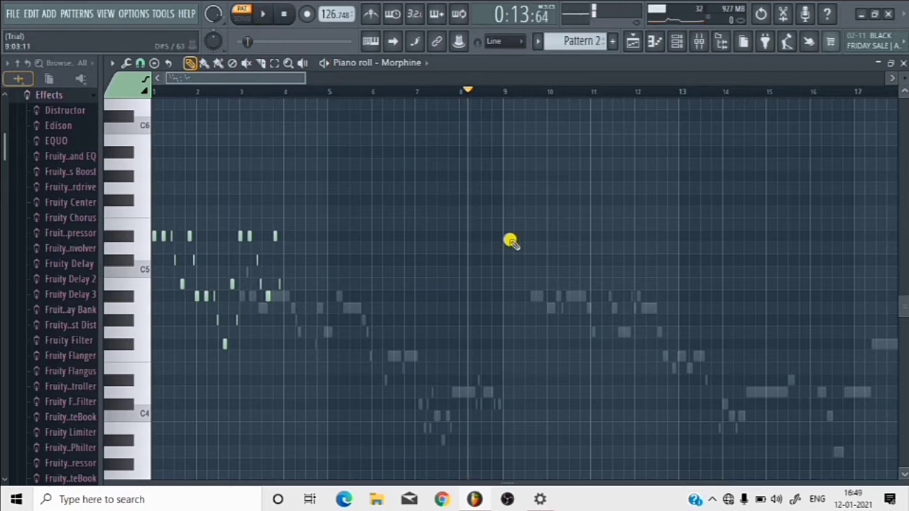
- Resume Pattern 2 playback briefly in the Morphine piano roll, pause it, and examine the notes across the octaves
{"action": "left_click", "coordinate": [676, 44]}
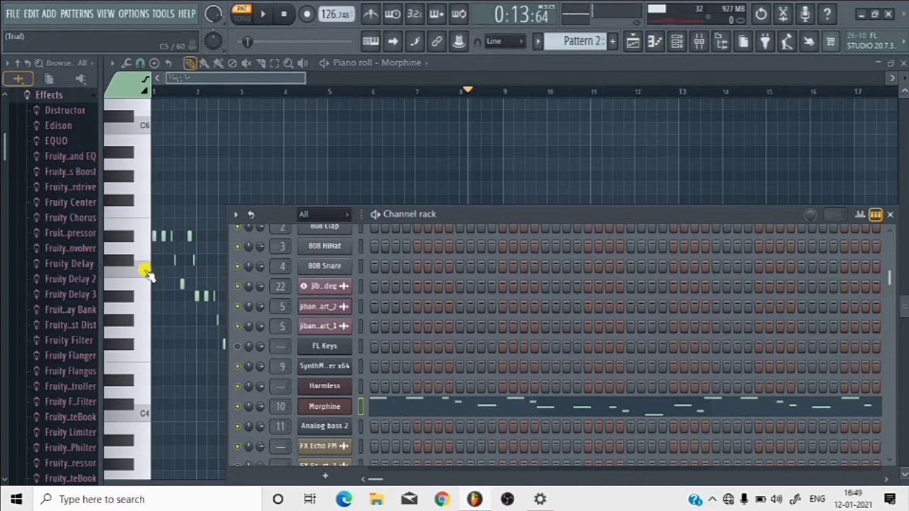
{"action": "left_click", "coordinate": [323, 66]}
{"action": "left_click", "coordinate": [323, 64]}
{"action": "scroll", "coordinate": [463, 442], "scroll_direction": "down", "scroll_amount": 1}
{"action": "scroll", "coordinate": [463, 441], "scroll_direction": "down", "scroll_amount": 5}
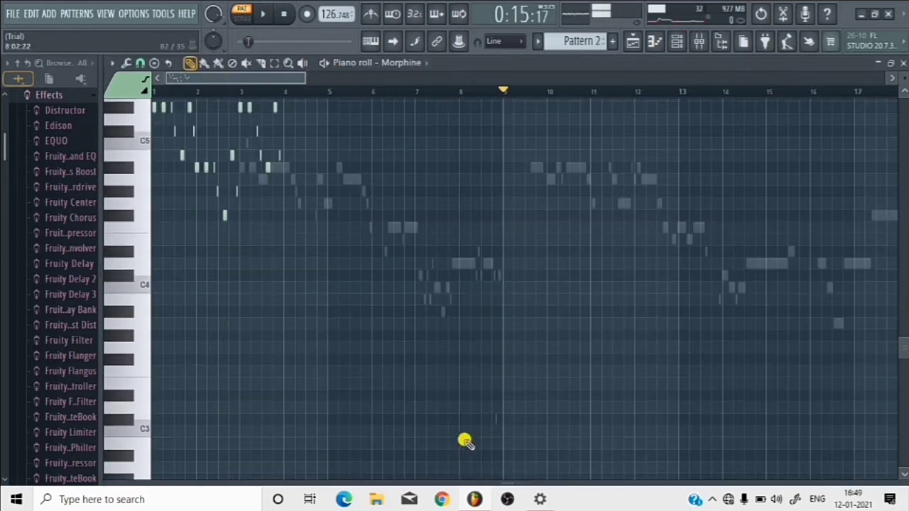
{"action": "scroll", "coordinate": [457, 410], "scroll_direction": "up", "scroll_amount": 3}
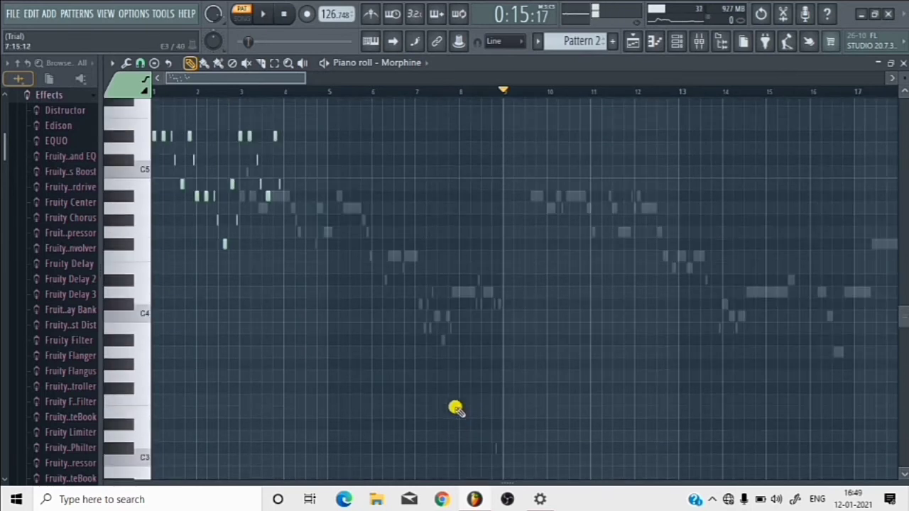
{"action": "scroll", "coordinate": [455, 409], "scroll_direction": "up", "scroll_amount": 2}
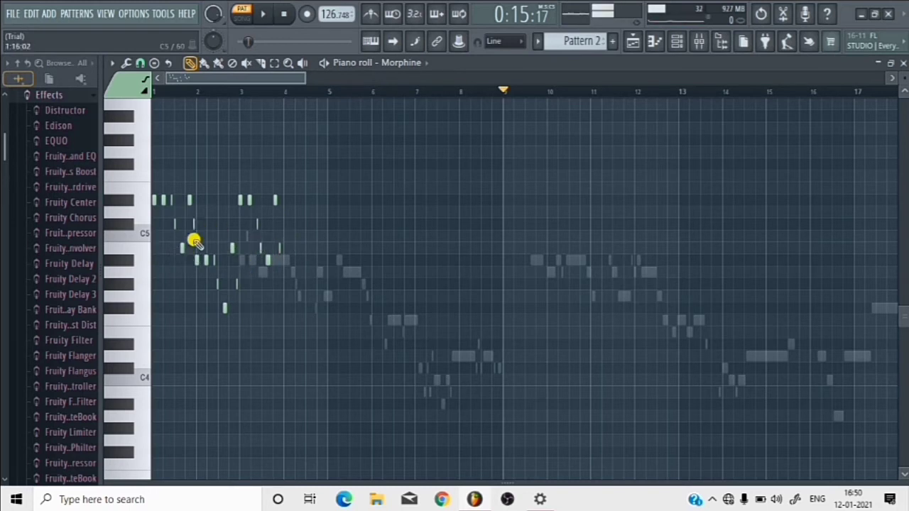
- Move the channel rack higher, open the Morphine #2 synth to view its preset, and move its window off the channel list
{"action": "left_click", "coordinate": [678, 42]}
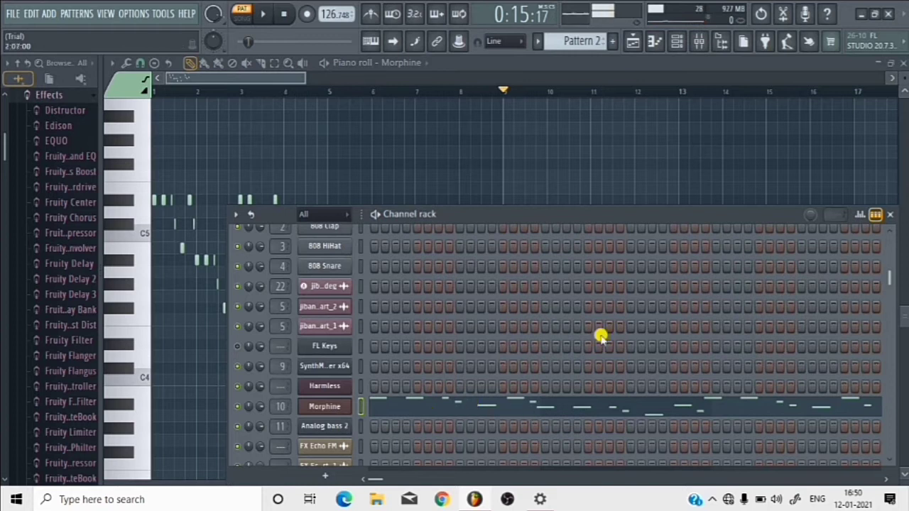
{"action": "left_click_drag", "start_coordinate": [669, 215], "coordinate": [734, 128]}
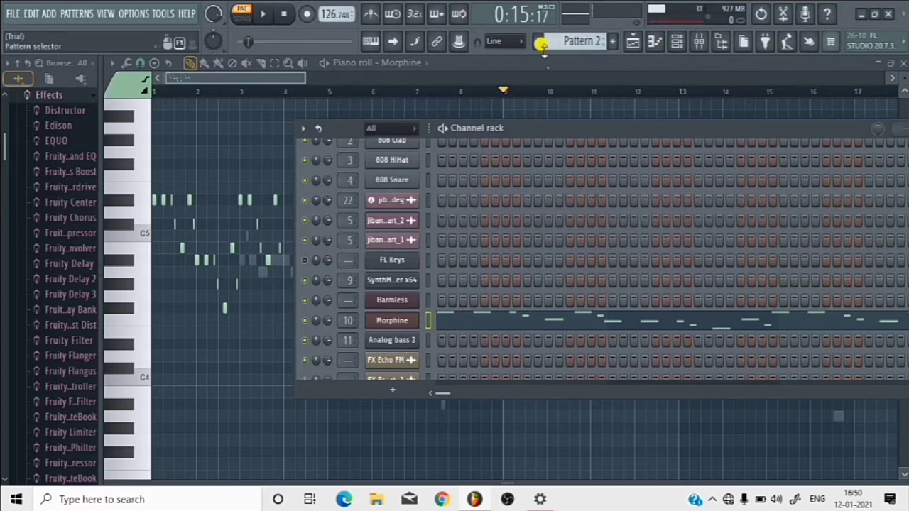
{"action": "scroll", "coordinate": [444, 290], "scroll_direction": "up", "scroll_amount": 2}
{"action": "scroll", "coordinate": [444, 290], "scroll_direction": "down", "scroll_amount": 6}
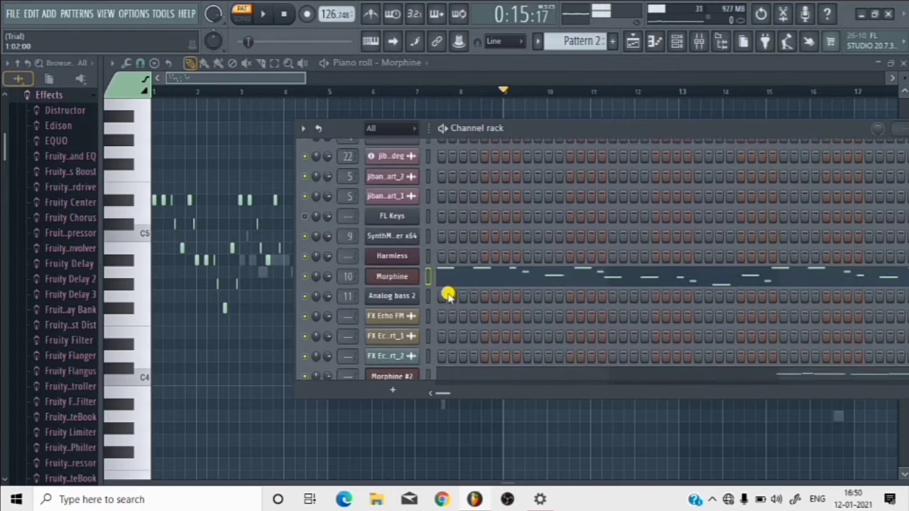
{"action": "scroll", "coordinate": [451, 291], "scroll_direction": "down", "scroll_amount": 1}
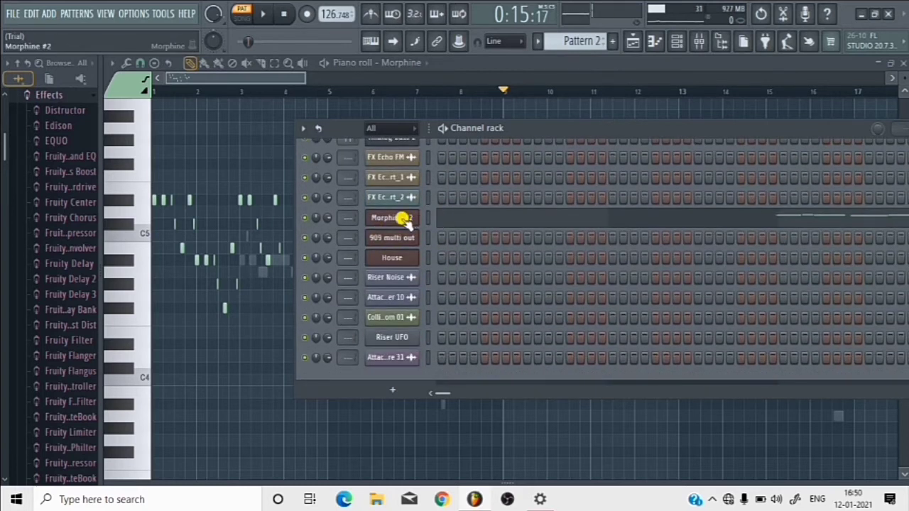
{"action": "left_click", "coordinate": [402, 219]}
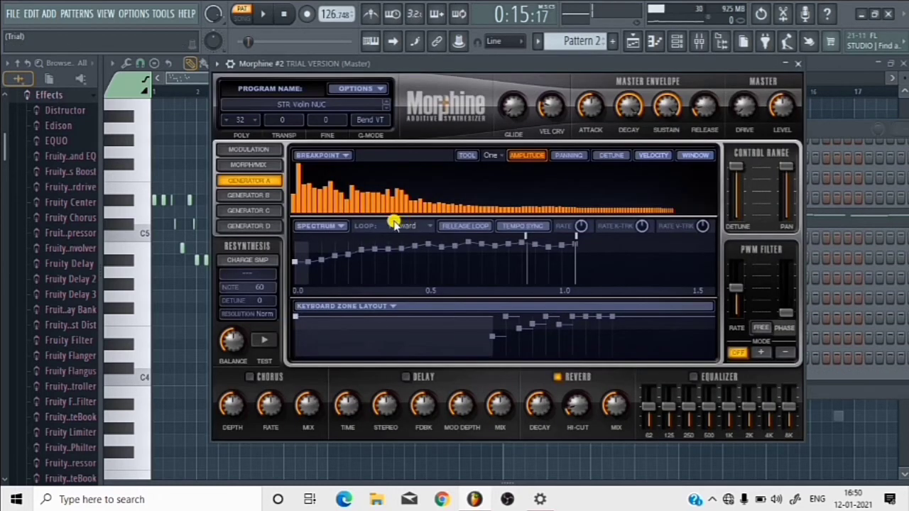
{"action": "left_click_drag", "start_coordinate": [482, 70], "coordinate": [675, 358]}
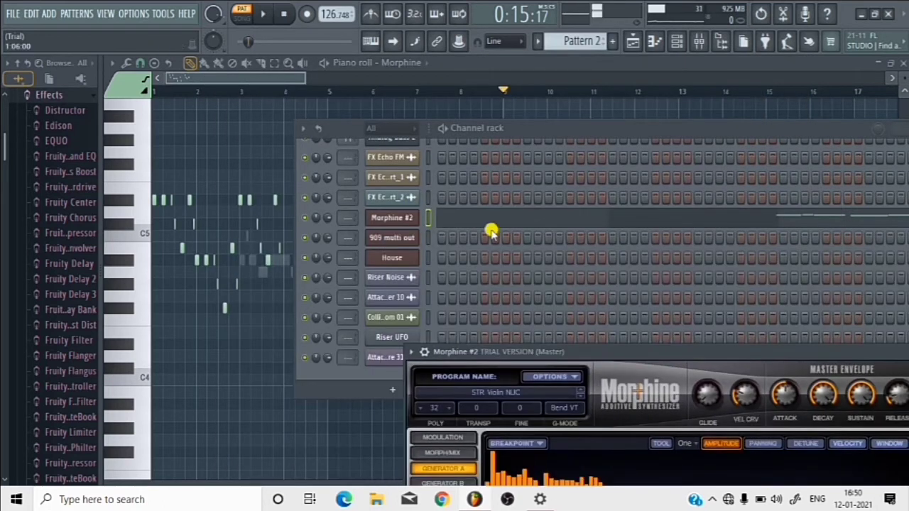
{"action": "left_click", "coordinate": [405, 217]}
{"action": "left_click", "coordinate": [405, 217]}
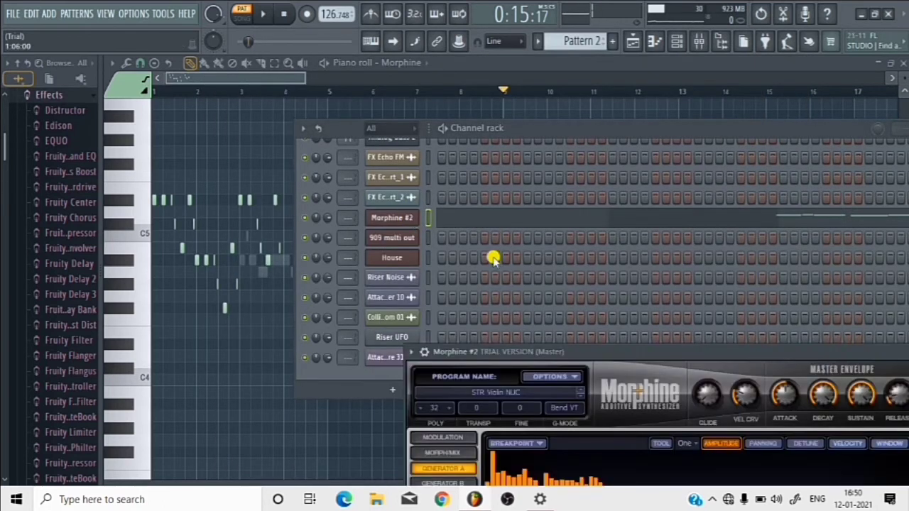
- Open the Morphine #2 channel's piano roll and look through its Pattern 2 melody up to about bar 52
{"action": "left_click", "coordinate": [531, 216]}
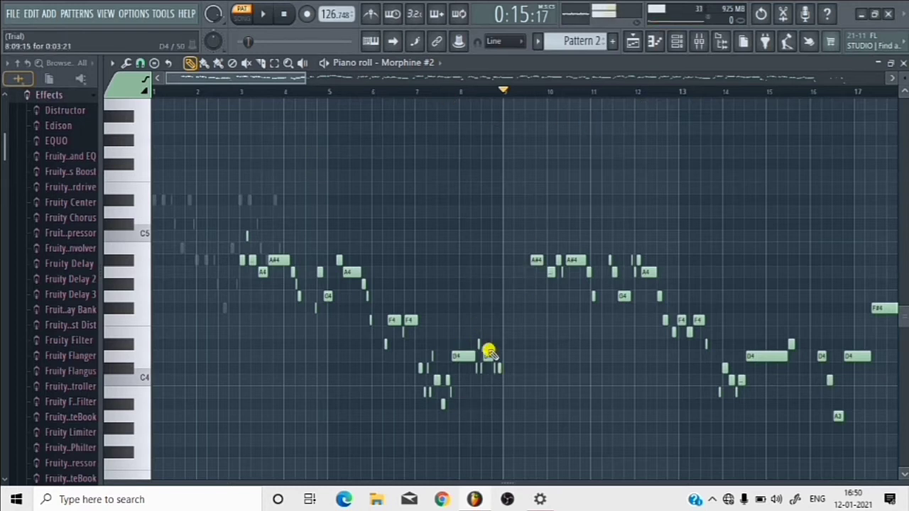
{"action": "scroll", "coordinate": [735, 407], "scroll_direction": "down", "scroll_amount": 2}
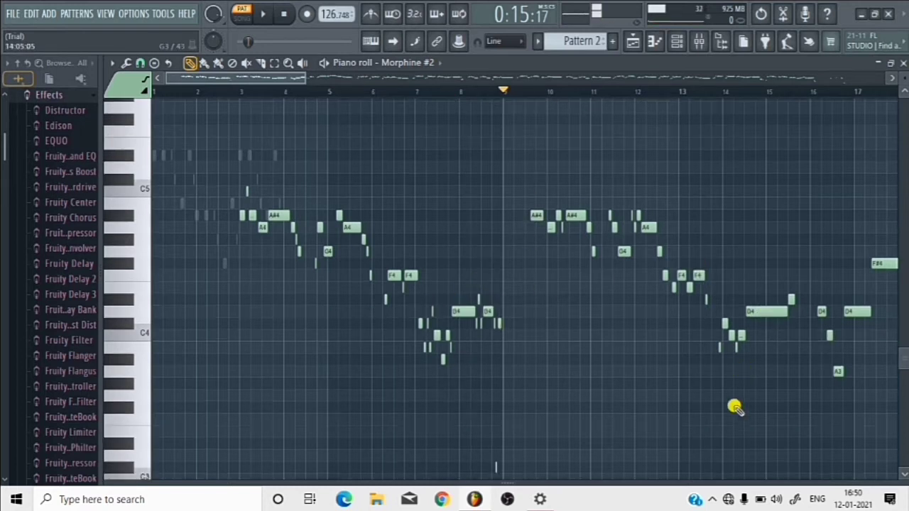
{"action": "left_click_drag", "start_coordinate": [311, 74], "coordinate": [574, 204]}
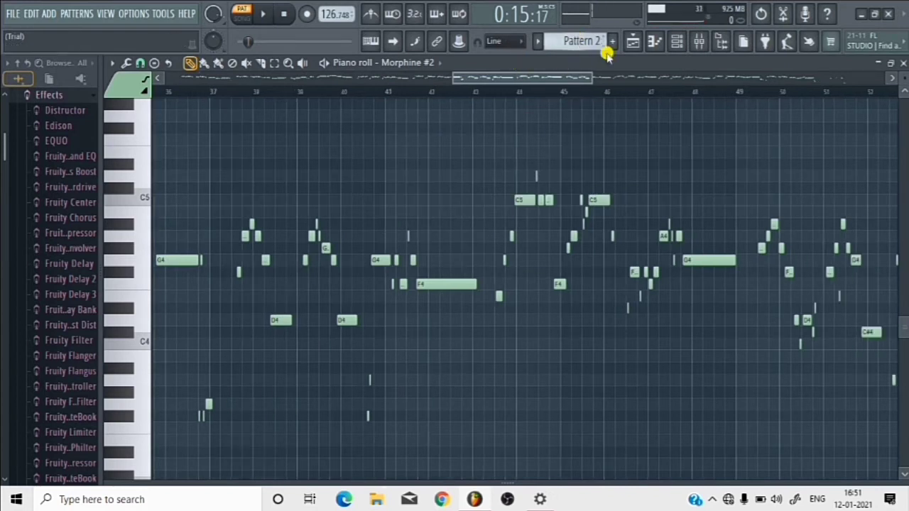
- Switch to Pattern 3 and open the Analog bass 2 piano roll to examine its four rising notes in bars 1 and 2
{"action": "left_click", "coordinate": [677, 42]}
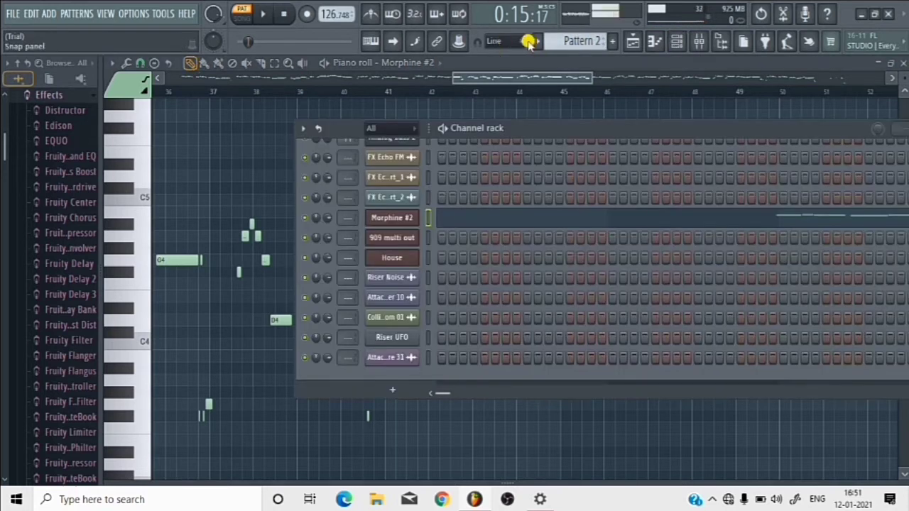
{"action": "left_click", "coordinate": [537, 42]}
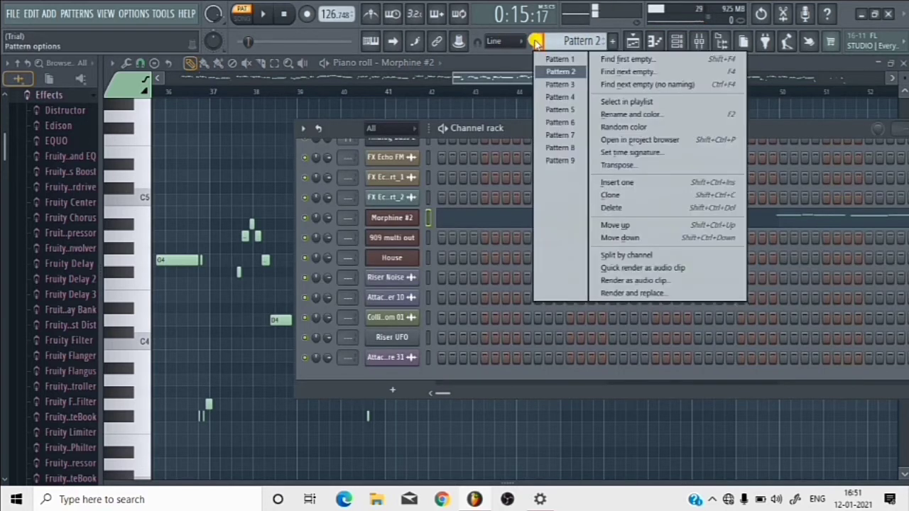
{"action": "left_click", "coordinate": [560, 84]}
{"action": "left_click", "coordinate": [485, 225]}
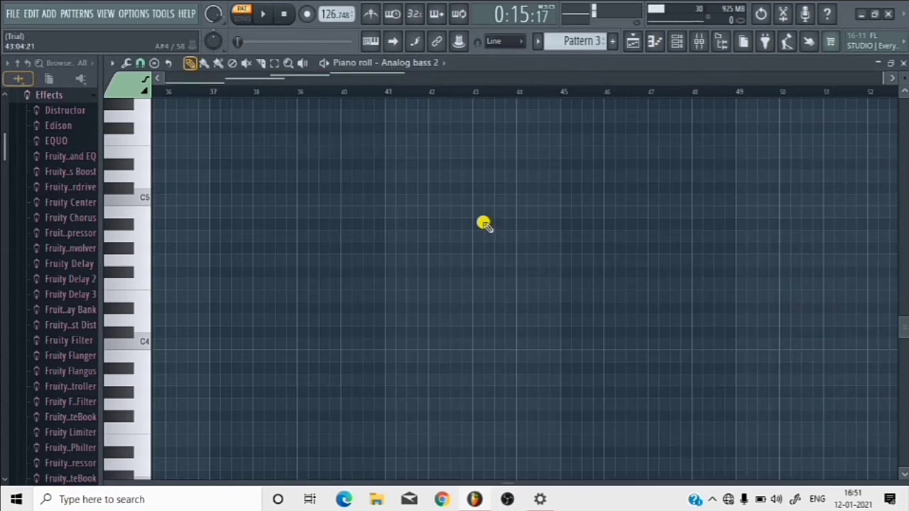
{"action": "scroll", "coordinate": [429, 87], "scroll_direction": "up", "scroll_amount": 3}
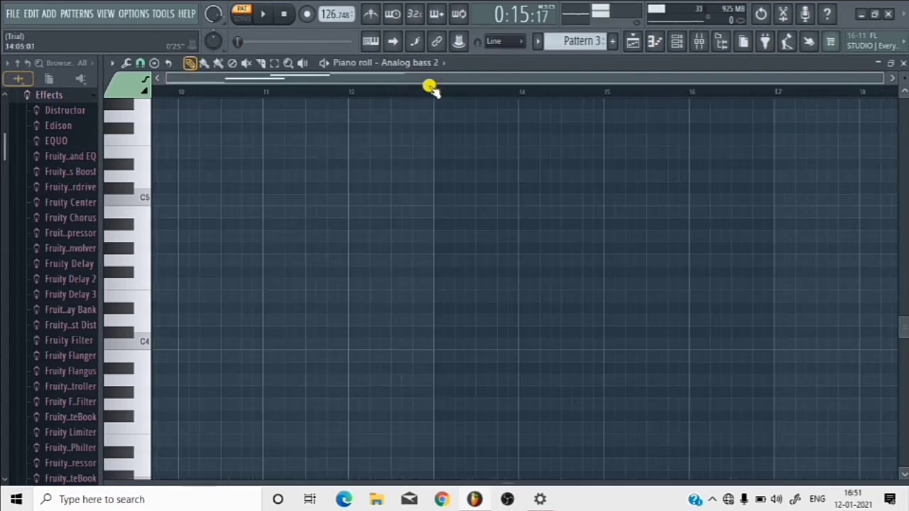
{"action": "scroll", "coordinate": [430, 87], "scroll_direction": "up", "scroll_amount": 3}
{"action": "scroll", "coordinate": [430, 86], "scroll_direction": "down", "scroll_amount": 1}
{"action": "scroll", "coordinate": [430, 85], "scroll_direction": "up", "scroll_amount": 2}
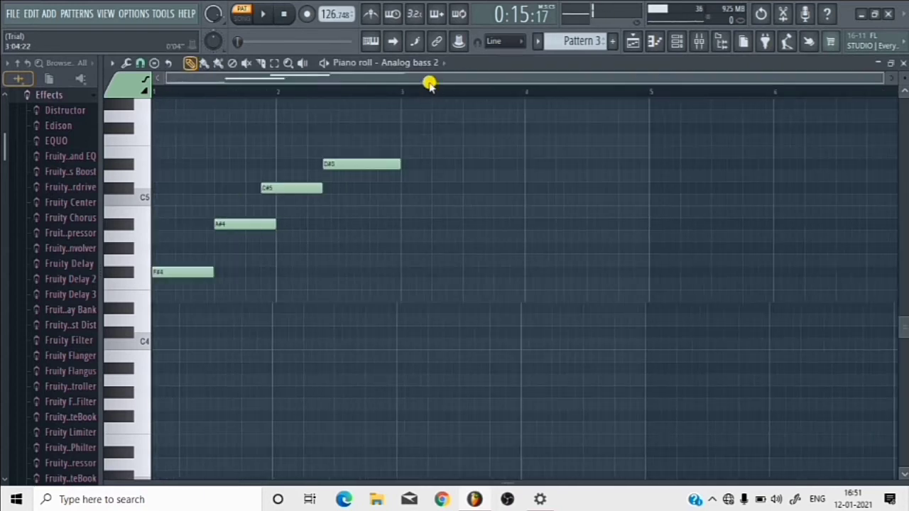
{"action": "scroll", "coordinate": [138, 312], "scroll_direction": "up", "scroll_amount": 5}
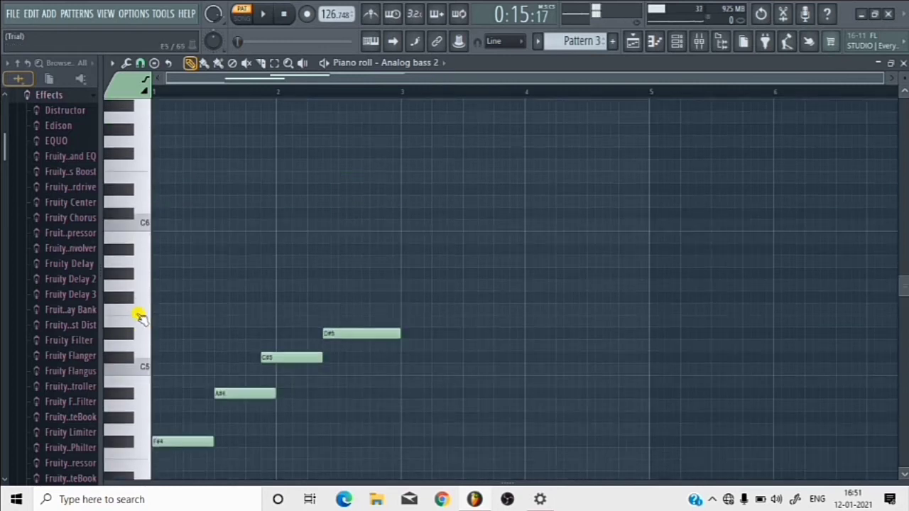
{"action": "scroll", "coordinate": [137, 314], "scroll_direction": "down", "scroll_amount": 4}
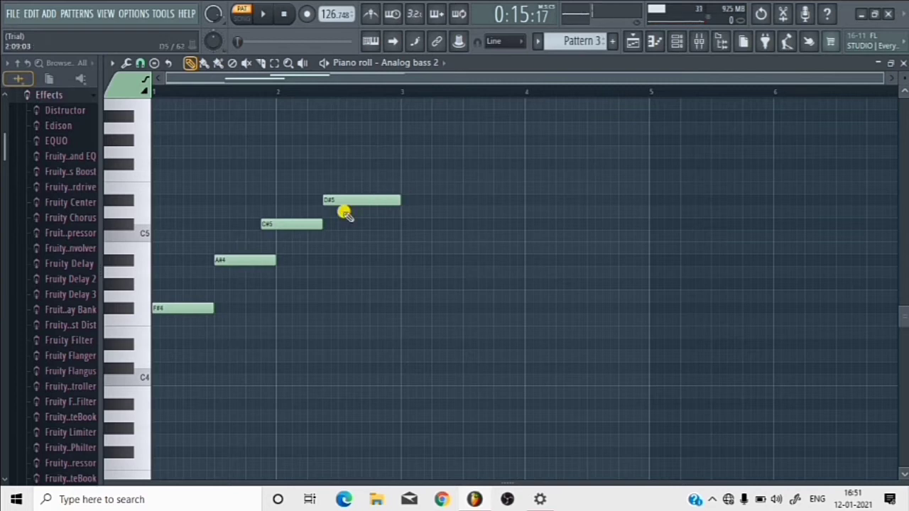
- Place twelve short notes between E4 and D5 across bars 3 to 6 of the Analog bass 2 piano roll
{"action": "left_click", "coordinate": [408, 306]}
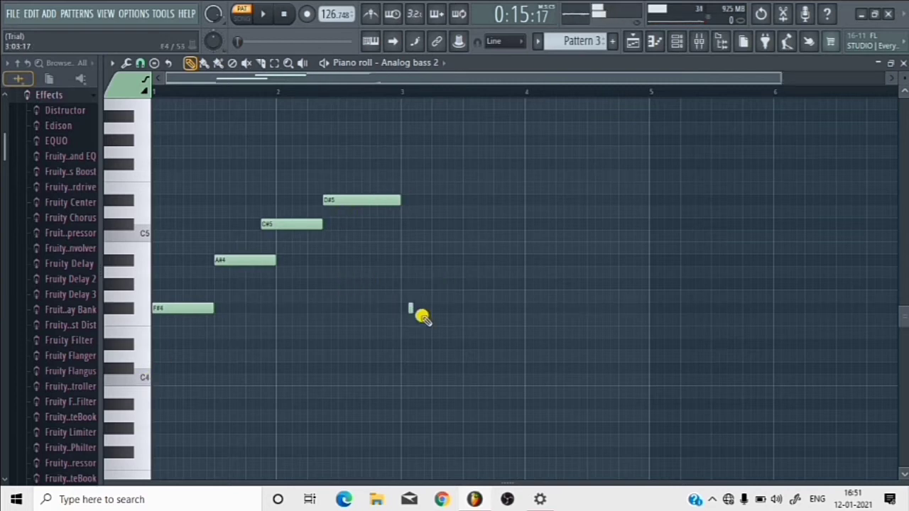
{"action": "left_click", "coordinate": [441, 308]}
{"action": "left_click", "coordinate": [480, 259]}
{"action": "left_click", "coordinate": [542, 236]}
{"action": "left_click", "coordinate": [588, 308]}
{"action": "left_click", "coordinate": [612, 319]}
{"action": "left_click", "coordinate": [682, 259]}
{"action": "left_click", "coordinate": [768, 272]}
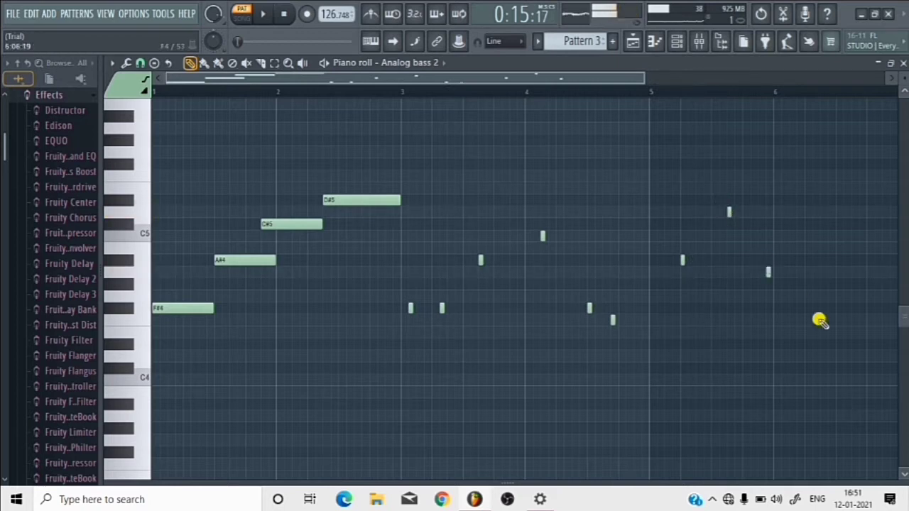
{"action": "left_click", "coordinate": [822, 320]}
{"action": "left_click", "coordinate": [830, 211]}
{"action": "left_click", "coordinate": [728, 328]}
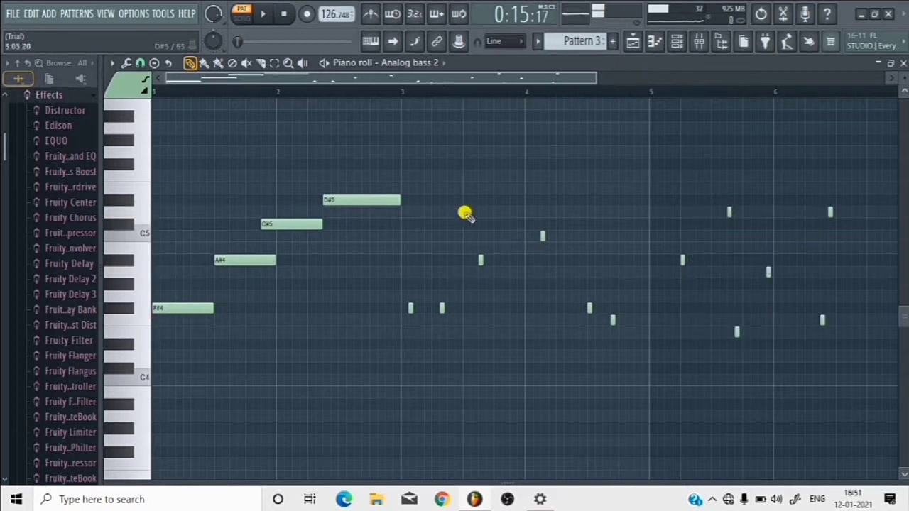
- Place twelve more short notes between F4 and G#5 across bars 2 to 6 of the Analog bass 2 piano roll
{"action": "left_click", "coordinate": [338, 273]}
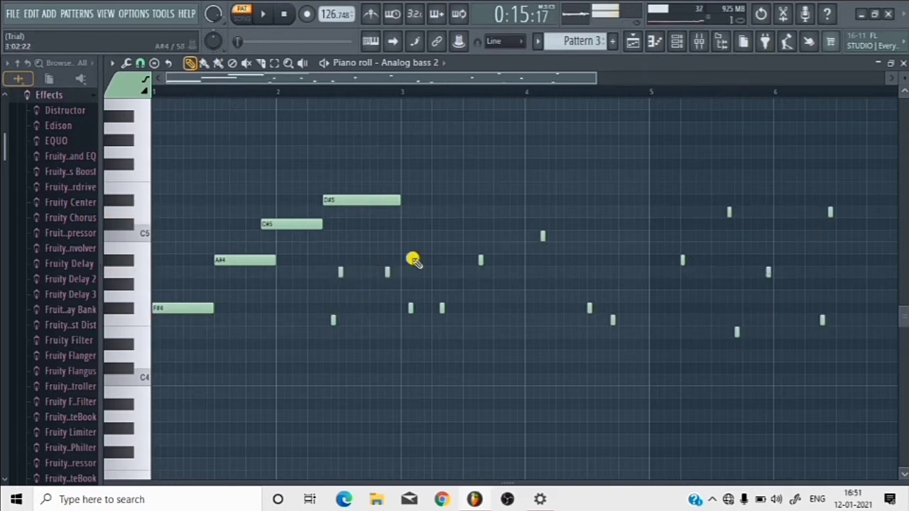
{"action": "left_click", "coordinate": [479, 188]}
{"action": "left_click", "coordinate": [612, 248]}
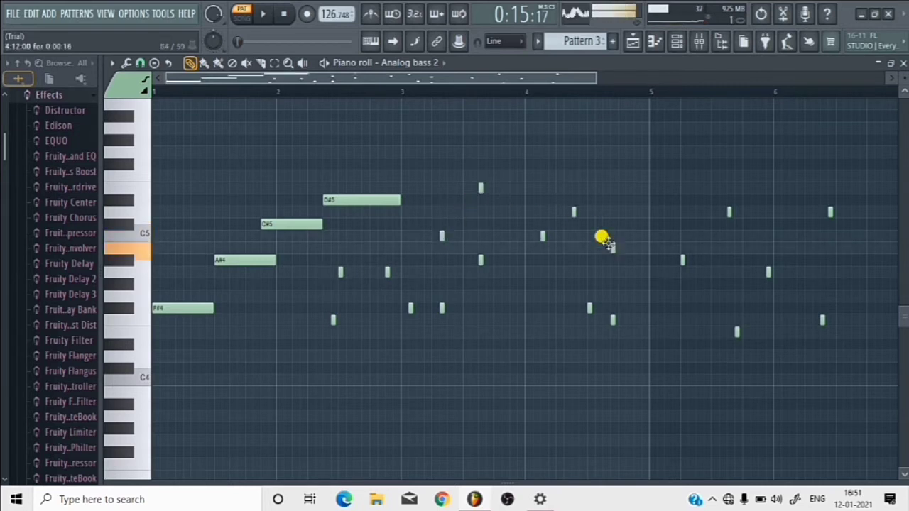
{"action": "left_click", "coordinate": [658, 212]}
{"action": "left_click", "coordinate": [705, 164]}
{"action": "left_click", "coordinate": [752, 139]}
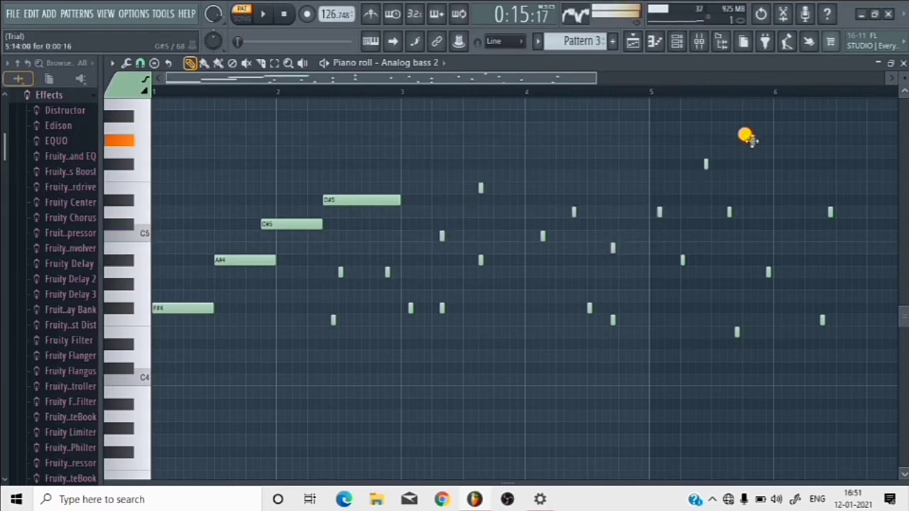
{"action": "left_click", "coordinate": [797, 212]}
{"action": "left_click", "coordinate": [851, 260]}
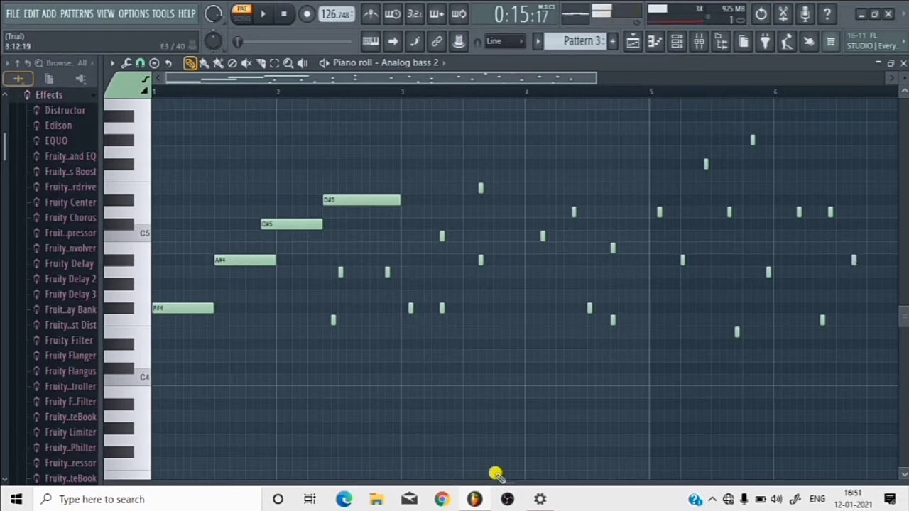
- Place eleven low short notes between G3 and D4 across bars 2 to 6 and play the pattern
{"action": "left_click", "coordinate": [324, 440]}
{"action": "left_click", "coordinate": [418, 367]}
{"action": "left_click", "coordinate": [472, 355]}
{"action": "left_click", "coordinate": [542, 404]}
{"action": "left_click", "coordinate": [604, 392]}
{"action": "left_click", "coordinate": [659, 416]}
{"action": "left_click", "coordinate": [775, 379]}
{"action": "left_click", "coordinate": [814, 416]}
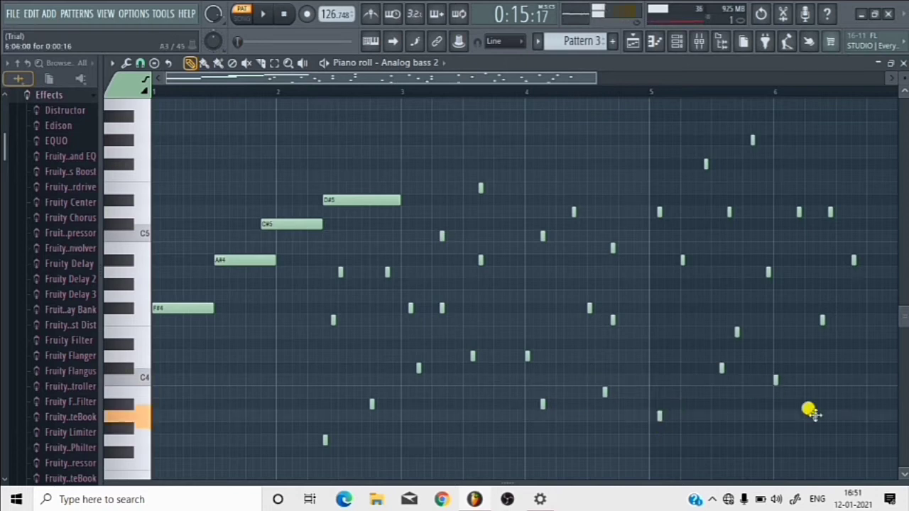
{"action": "left_click", "coordinate": [325, 64]}
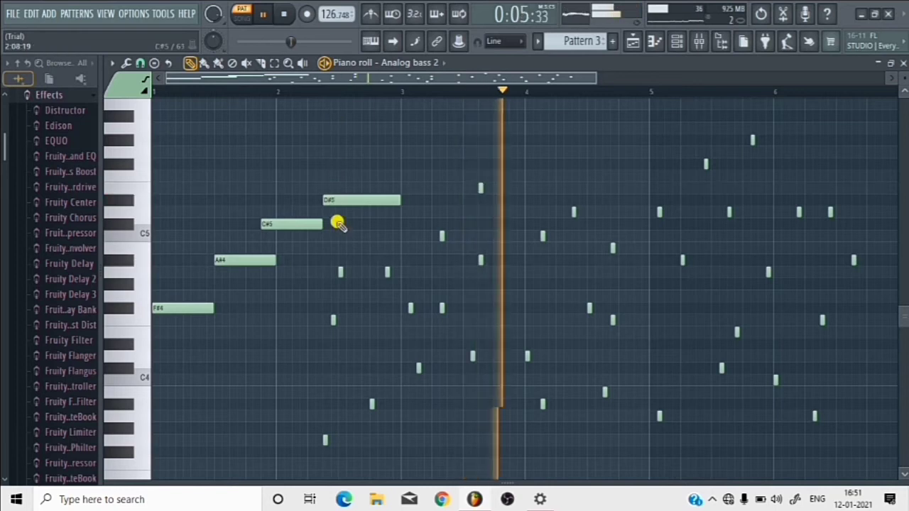
- Delete the eight lowest short notes, G3 to D4, from bar 2 to the start of bar 5 while the pattern plays
{"action": "right_click", "coordinate": [324, 440]}
{"action": "right_click", "coordinate": [371, 404]}
{"action": "right_click", "coordinate": [418, 368]}
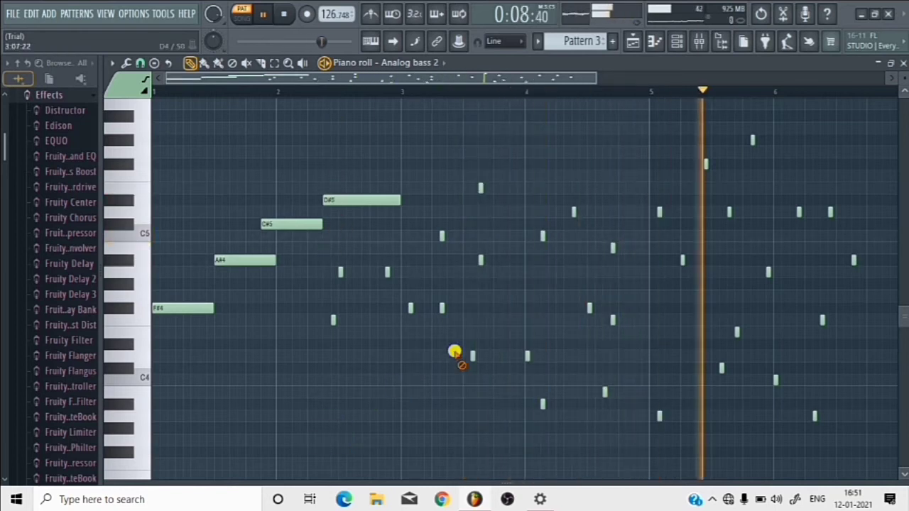
{"action": "right_click", "coordinate": [472, 355]}
{"action": "right_click", "coordinate": [527, 356]}
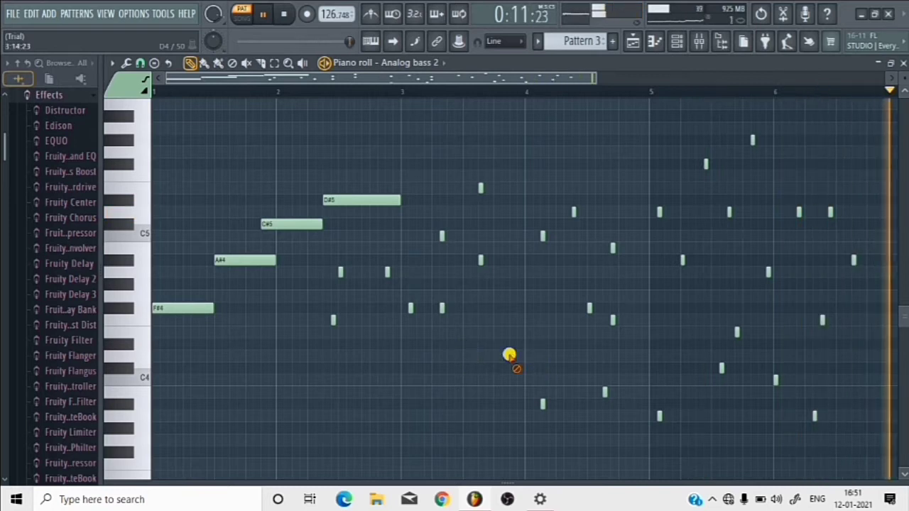
{"action": "right_click", "coordinate": [605, 392]}
{"action": "right_click", "coordinate": [542, 404]}
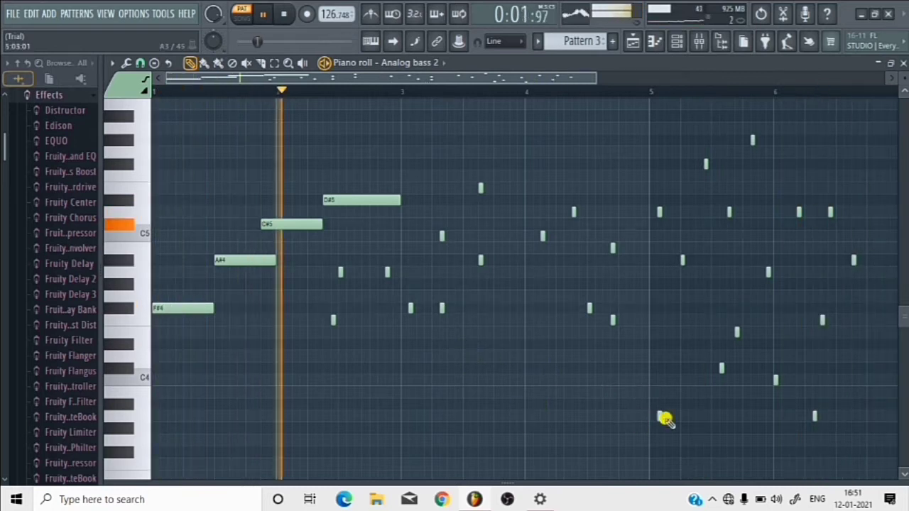
{"action": "right_click", "coordinate": [659, 416]}
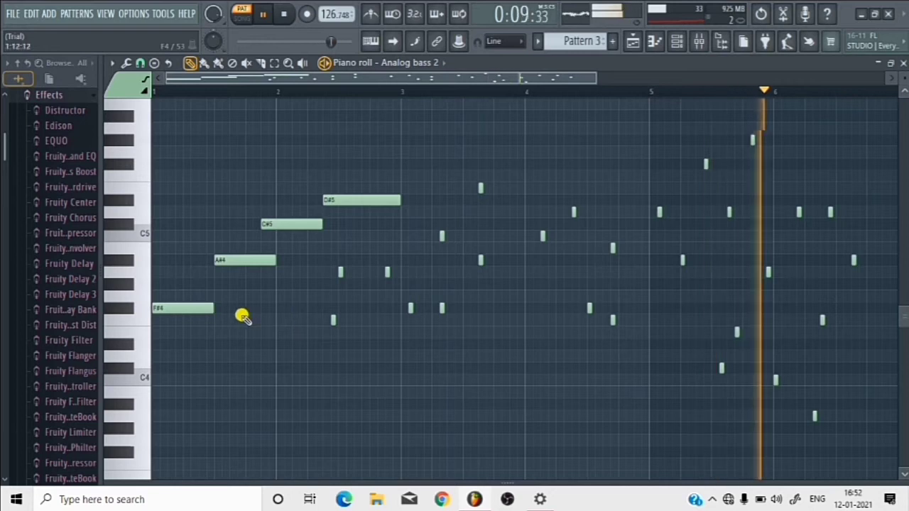
- Delete the four long rising notes F#4, A#4, C#5 and D#5 in bars 1 and 2
{"action": "right_click", "coordinate": [191, 307]}
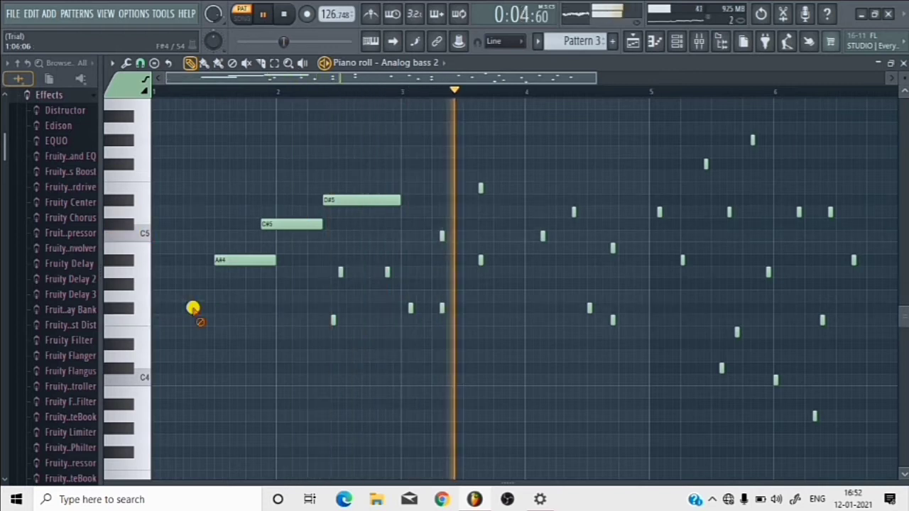
{"action": "right_click", "coordinate": [247, 262]}
{"action": "right_click", "coordinate": [282, 223]}
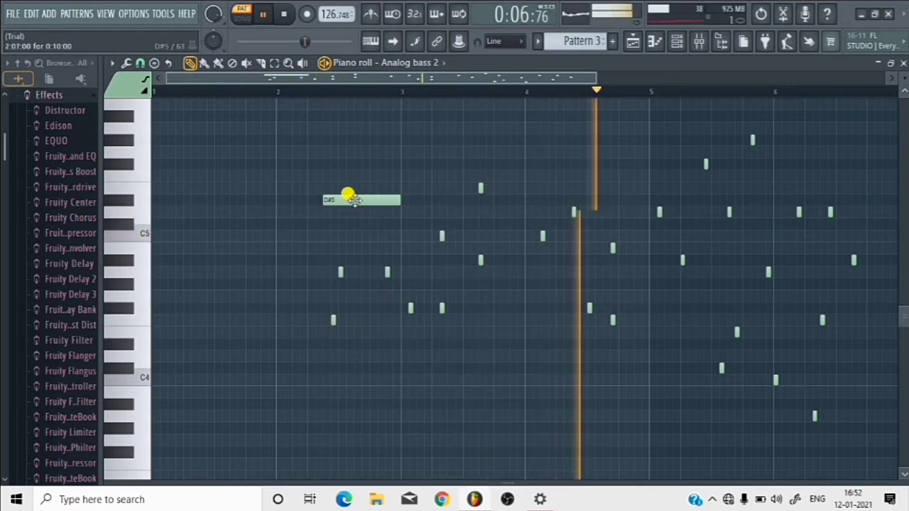
{"action": "right_click", "coordinate": [355, 200]}
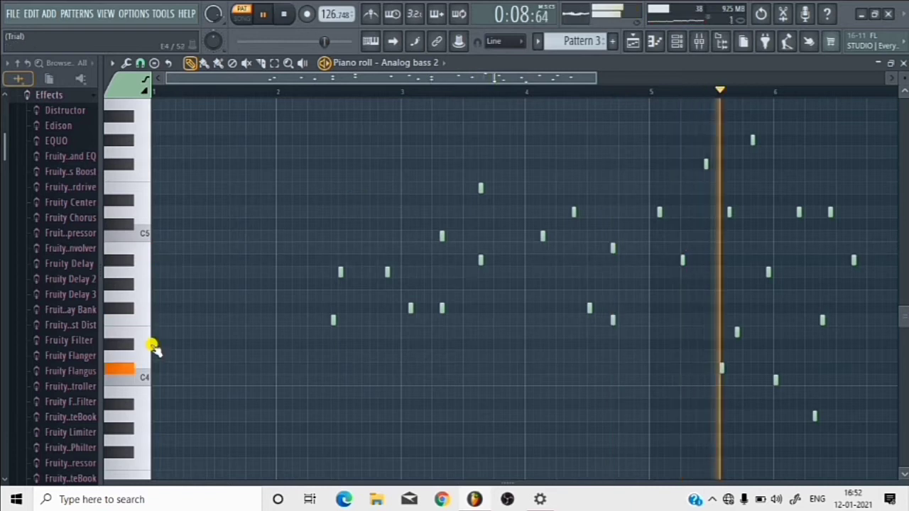
- Place eight short notes between F#4 and E5 across bars 1 and 2, descending to F#4 and rising again to E5
{"action": "left_click", "coordinate": [162, 212]}
{"action": "left_click", "coordinate": [170, 223]}
{"action": "left_click", "coordinate": [192, 248]}
{"action": "left_click", "coordinate": [216, 272]}
{"action": "left_click", "coordinate": [240, 307]}
{"action": "left_click", "coordinate": [270, 260]}
{"action": "left_click", "coordinate": [325, 212]}
{"action": "left_click", "coordinate": [371, 187]}
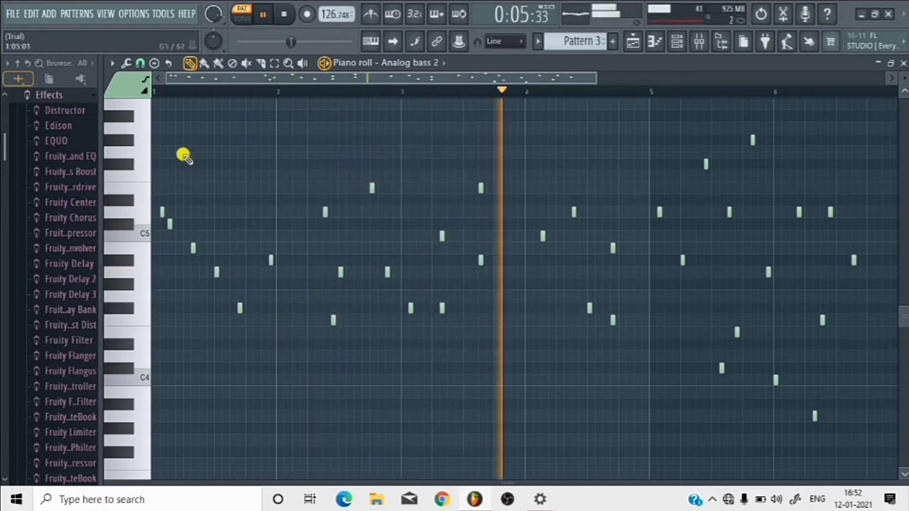
- Add a second, higher run of short notes between D5 and G#5 across bars 1 and 2
{"action": "left_click", "coordinate": [169, 152]}
{"action": "left_click", "coordinate": [178, 187]}
{"action": "left_click", "coordinate": [209, 211]}
{"action": "left_click", "coordinate": [263, 187]}
{"action": "left_click", "coordinate": [294, 152]}
{"action": "left_click", "coordinate": [333, 140]}
{"action": "left_click", "coordinate": [363, 140]}
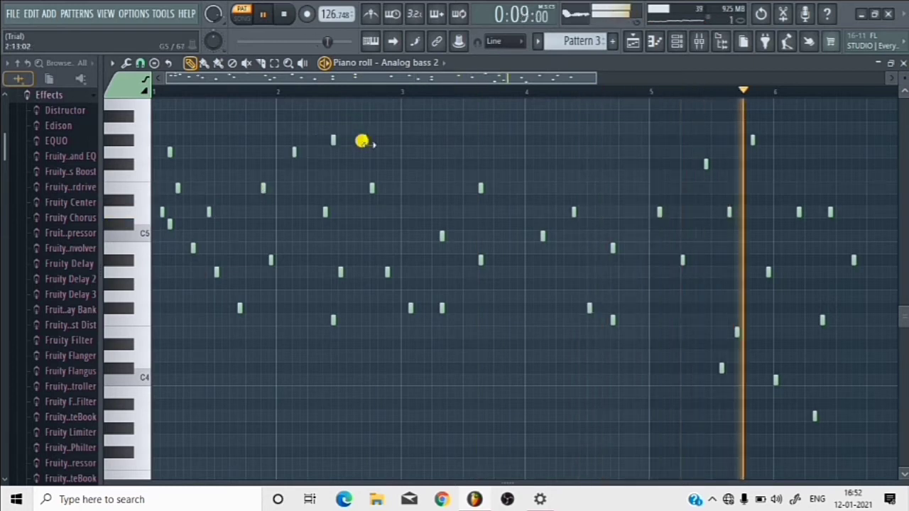
{"action": "left_click", "coordinate": [386, 164]}
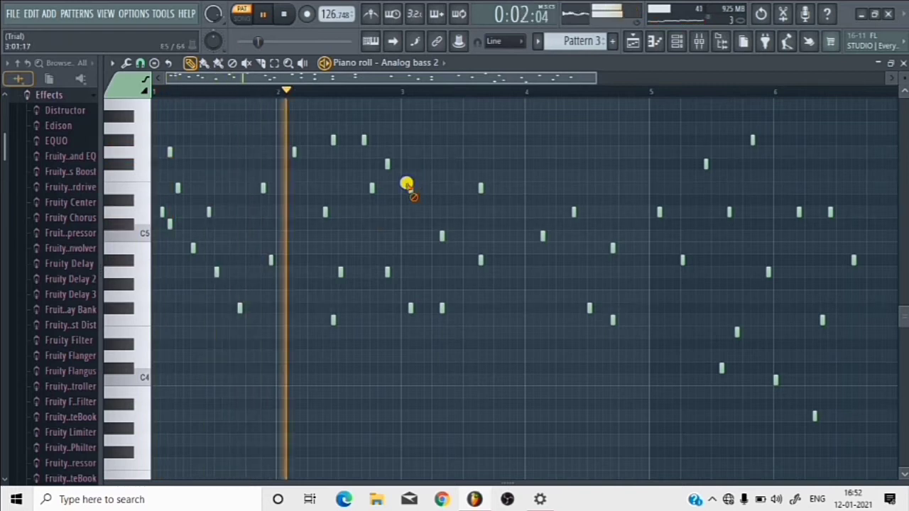
- Delete the E5 note at the start of bar 3 and the F#5 note ending bar 2, and pause playback
{"action": "right_click", "coordinate": [405, 188]}
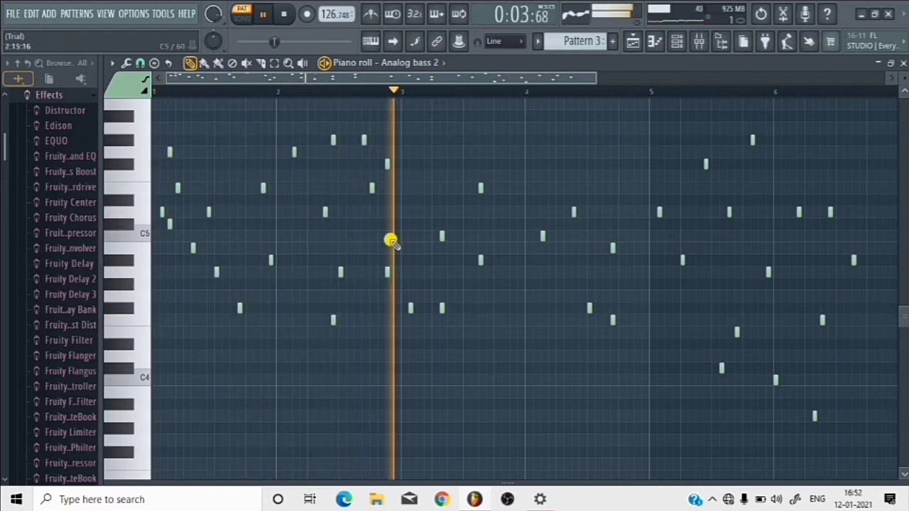
{"action": "right_click", "coordinate": [387, 163]}
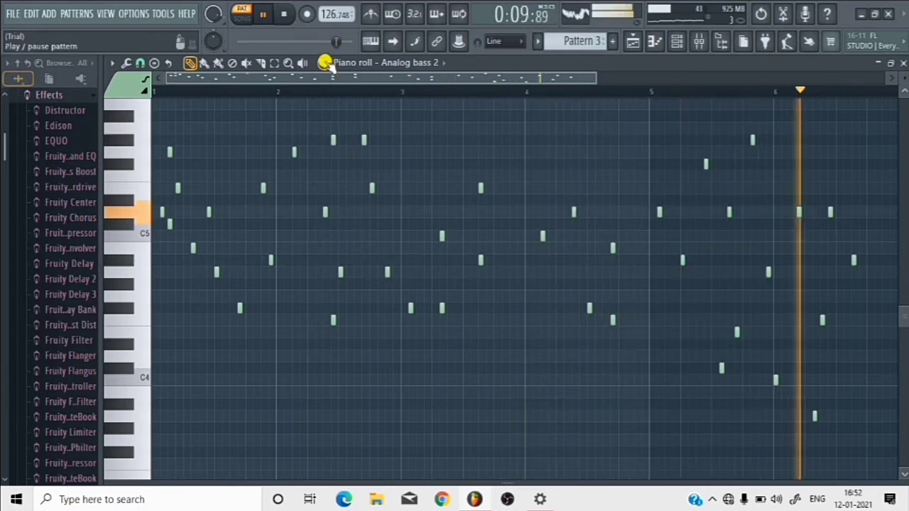
{"action": "left_click", "coordinate": [262, 15]}
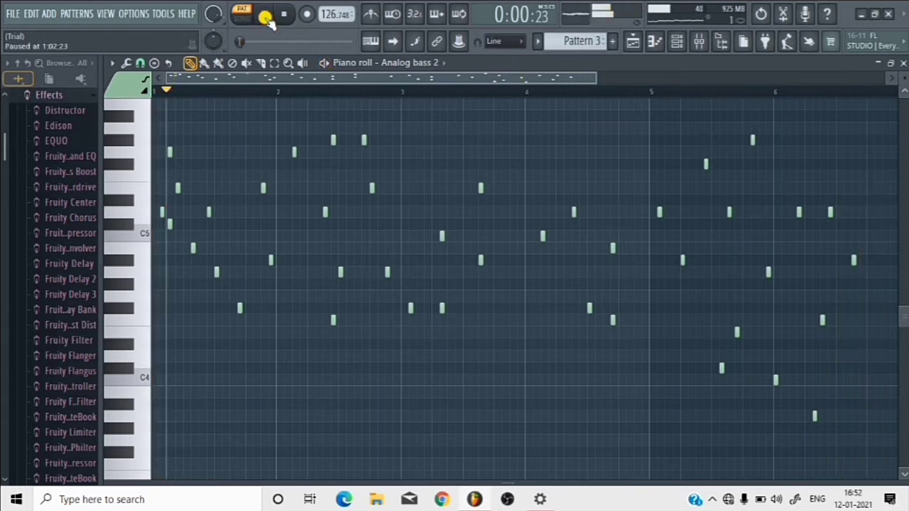
- Switch to Pattern 4 and play its four rising Analog bass 2 notes
{"action": "left_click", "coordinate": [537, 41]}
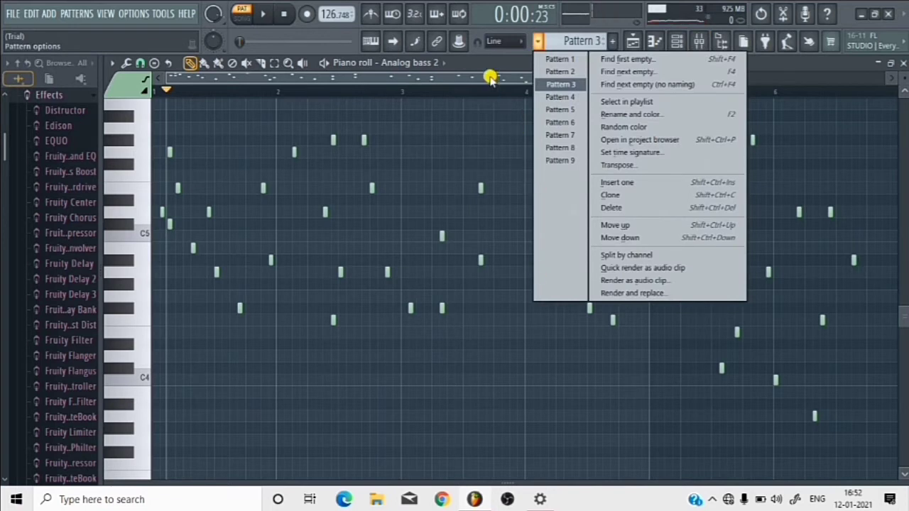
{"action": "left_click", "coordinate": [561, 96]}
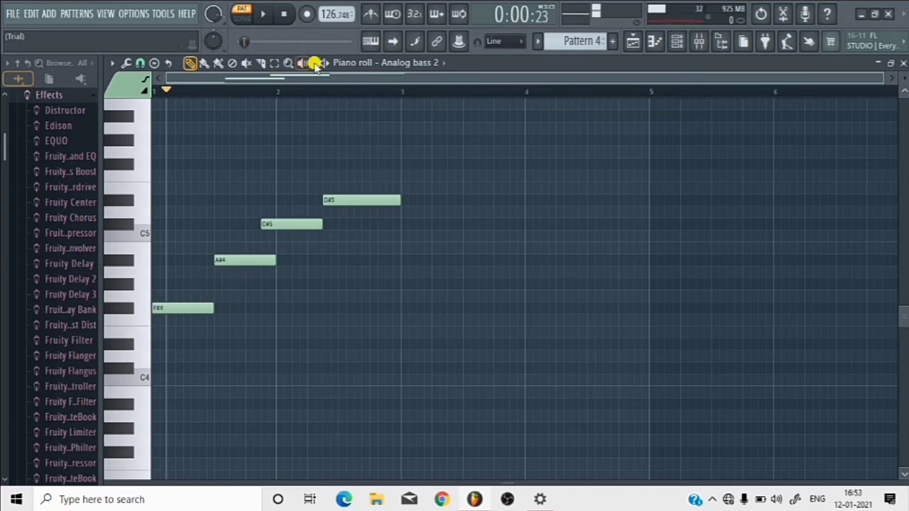
{"action": "key", "text": "space"}
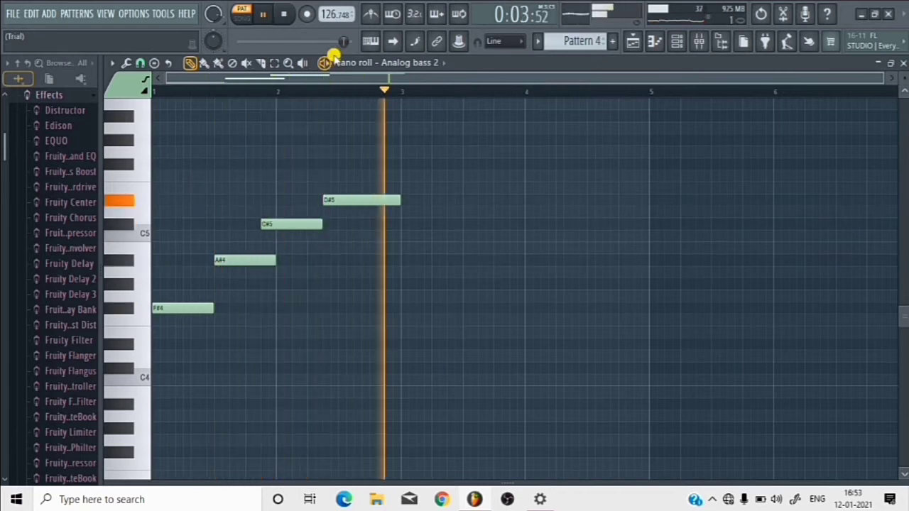
{"action": "key", "text": "space"}
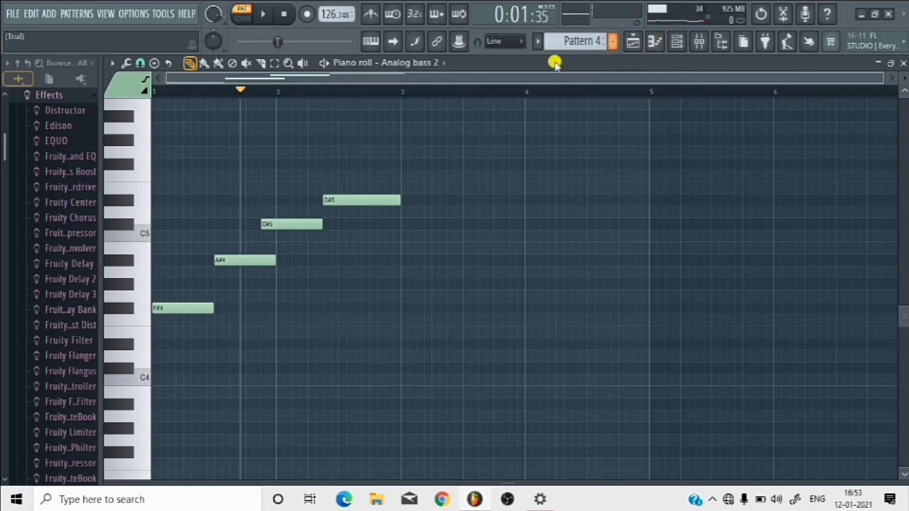
- Switch to Pattern 5, examine its Analog bass 2 melody, and play it through to about bar 7
{"action": "left_click", "coordinate": [538, 41]}
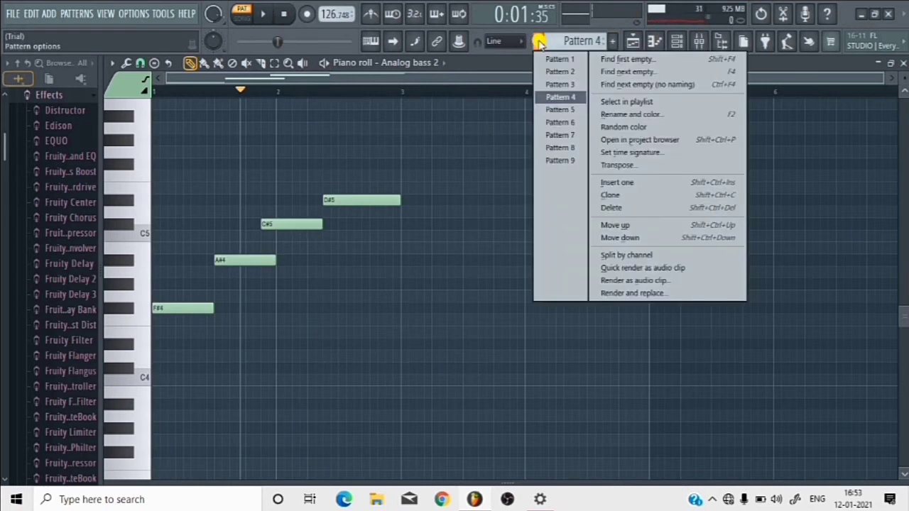
{"action": "left_click", "coordinate": [561, 110]}
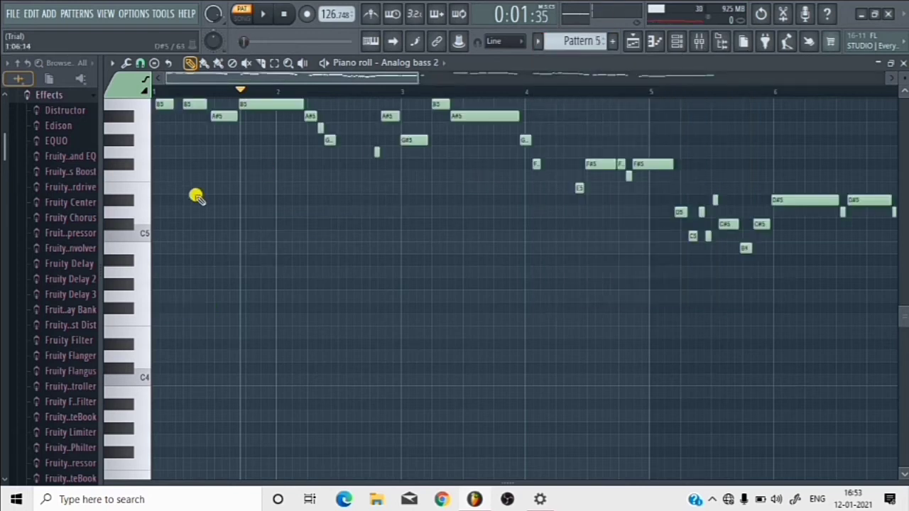
{"action": "scroll", "coordinate": [197, 198], "scroll_direction": "up", "scroll_amount": 5}
{"action": "scroll", "coordinate": [645, 290], "scroll_direction": "down", "scroll_amount": 1}
{"action": "scroll", "coordinate": [645, 290], "scroll_direction": "down", "scroll_amount": 8}
{"action": "scroll", "coordinate": [673, 265], "scroll_direction": "up", "scroll_amount": 7}
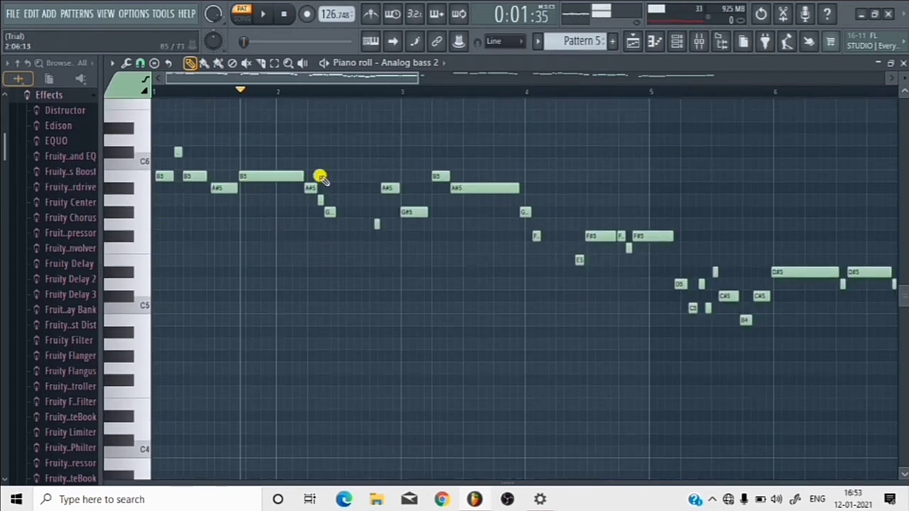
{"action": "left_click", "coordinate": [327, 63]}
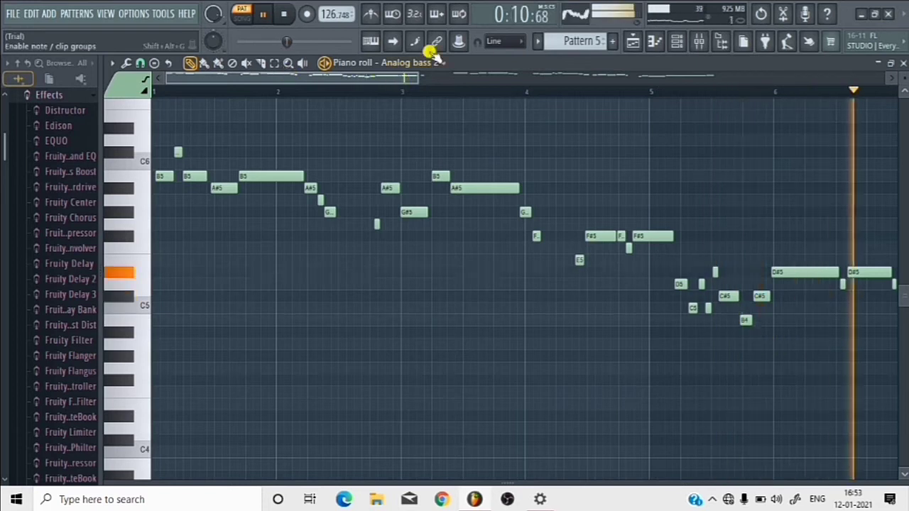
{"action": "left_click", "coordinate": [263, 15]}
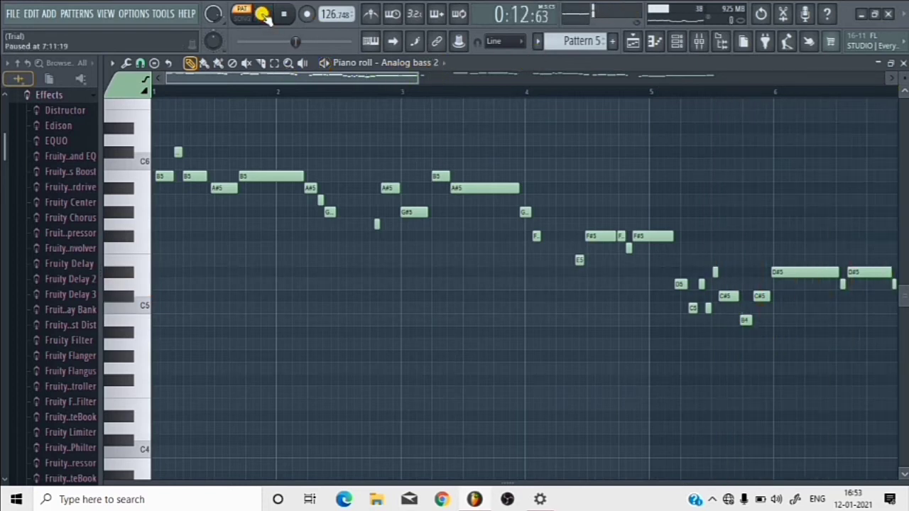
- Switch to Pattern 6, play it, and look through its channels in the channel rack over the playlist
{"action": "left_click", "coordinate": [539, 41]}
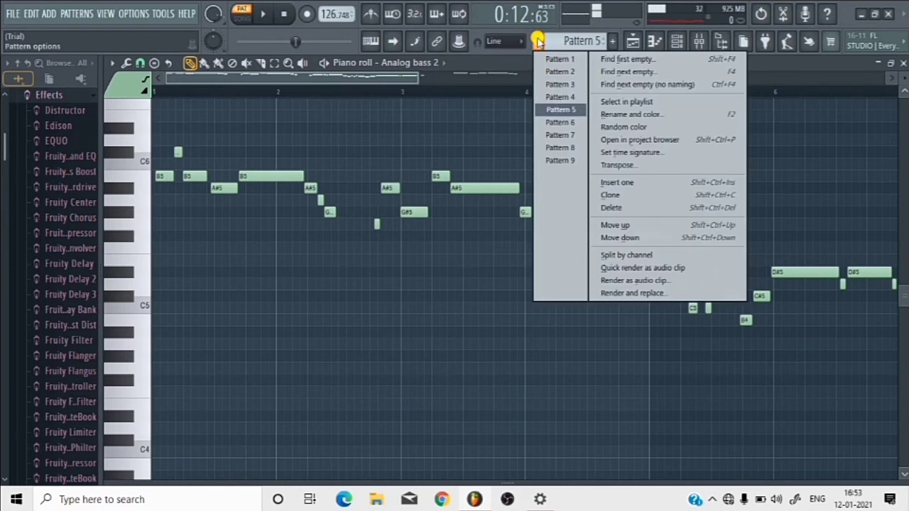
{"action": "left_click", "coordinate": [575, 122]}
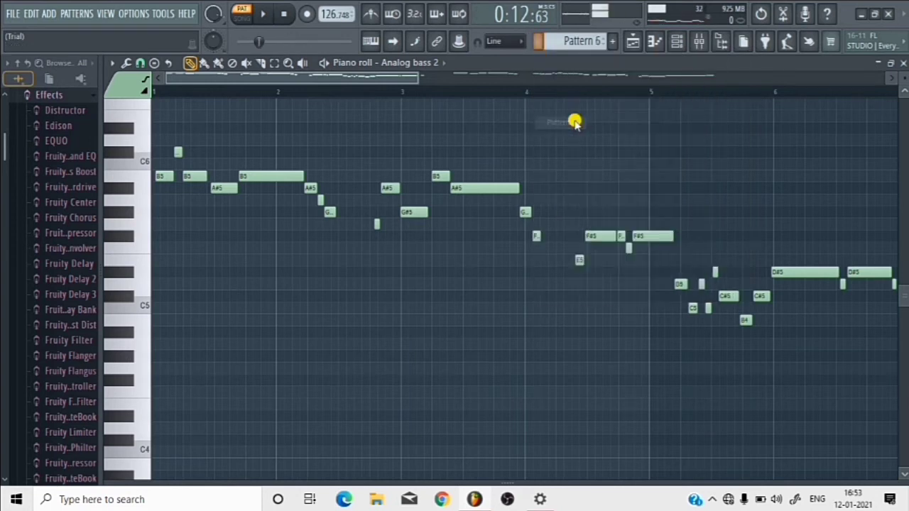
{"action": "left_click", "coordinate": [664, 43]}
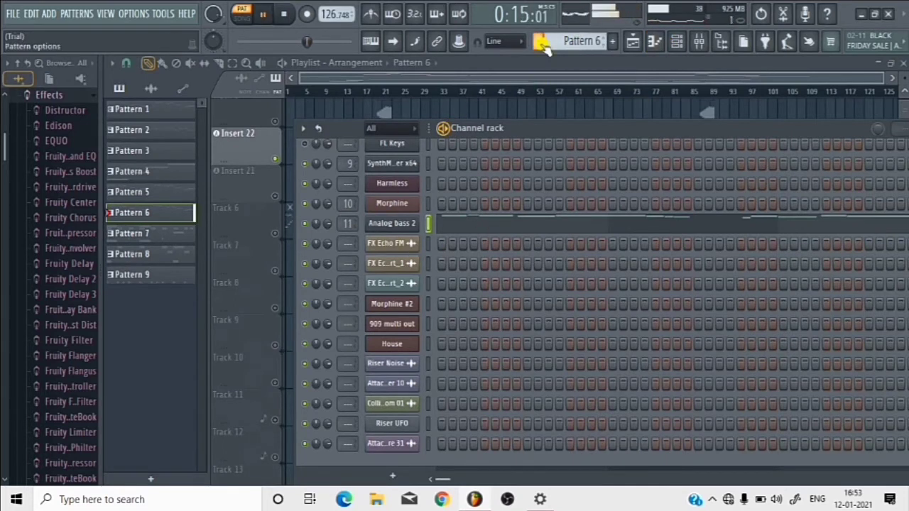
{"action": "left_click", "coordinate": [537, 40]}
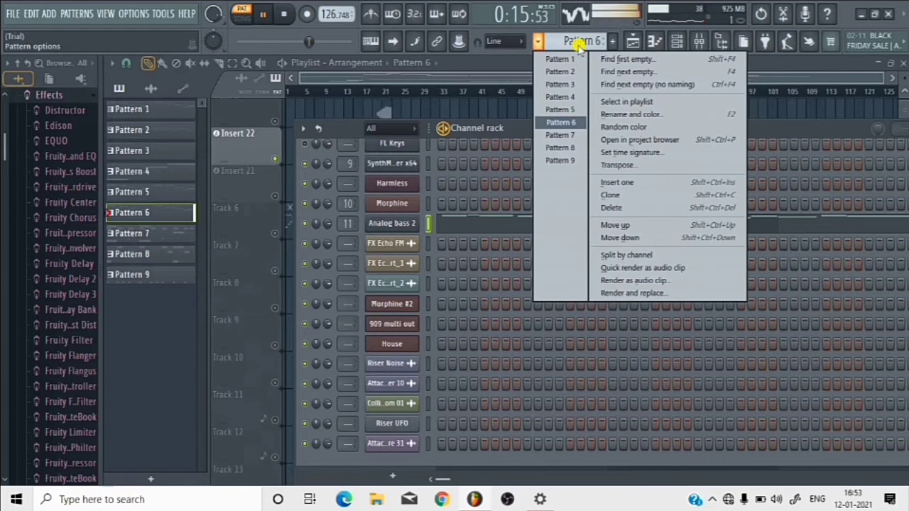
{"action": "left_click", "coordinate": [570, 125]}
{"action": "scroll", "coordinate": [489, 233], "scroll_direction": "up", "scroll_amount": 3}
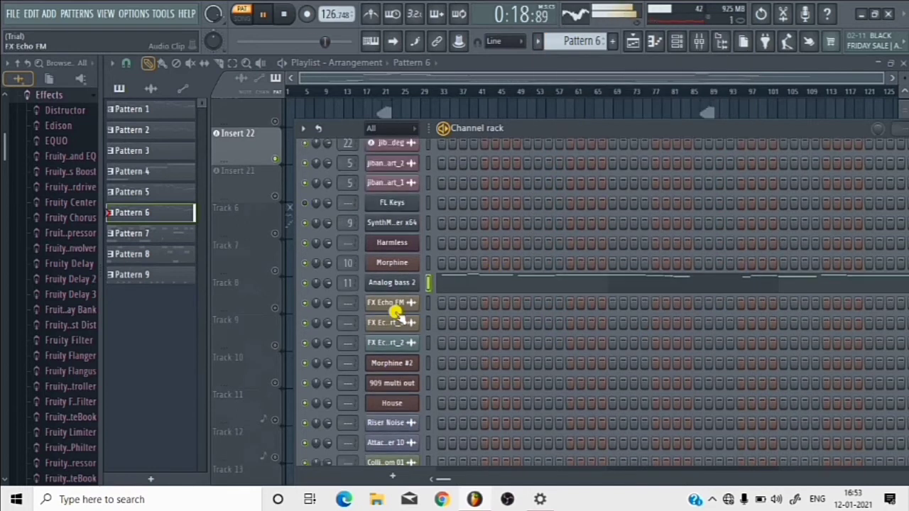
{"action": "scroll", "coordinate": [440, 300], "scroll_direction": "up", "scroll_amount": 5}
- Switch to Pattern 7, examine its 909 multi out drum notes in the piano roll while they play, and pause playback
{"action": "left_click", "coordinate": [537, 40]}
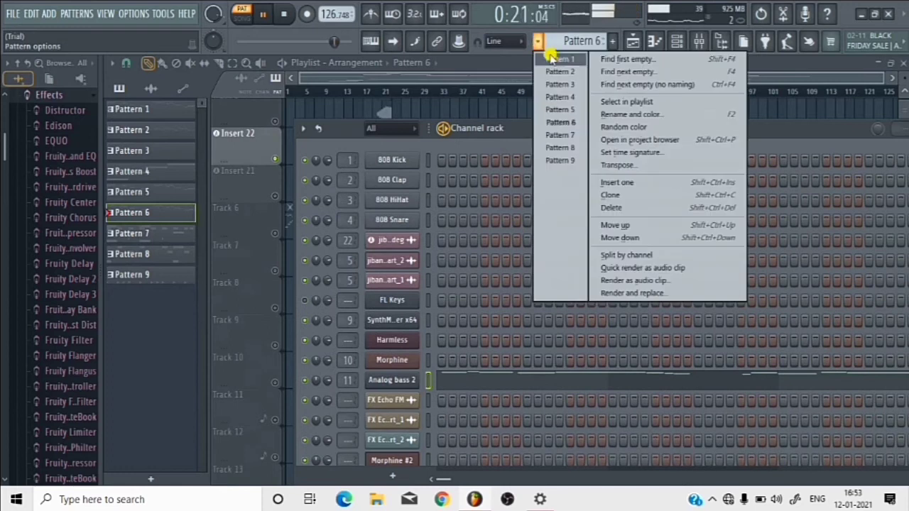
{"action": "left_click", "coordinate": [568, 136]}
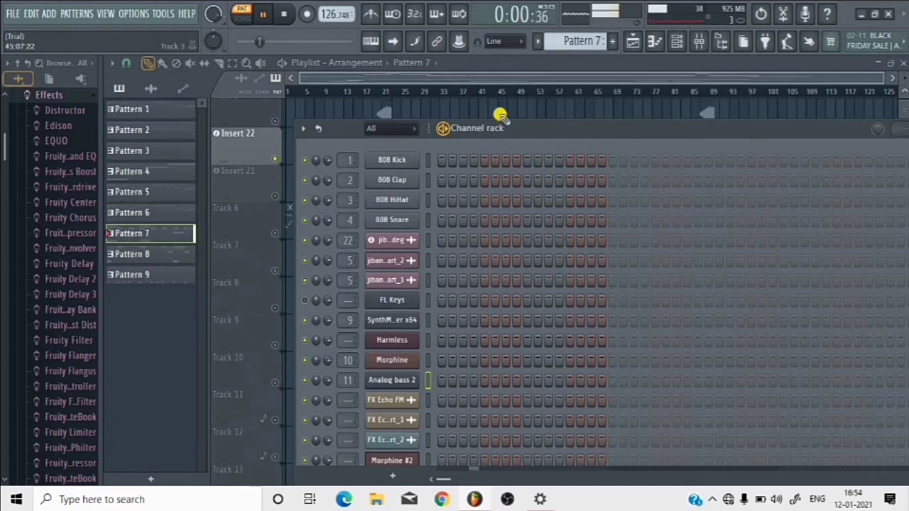
{"action": "scroll", "coordinate": [531, 206], "scroll_direction": "down", "scroll_amount": 3}
{"action": "scroll", "coordinate": [531, 206], "scroll_direction": "down", "scroll_amount": 2}
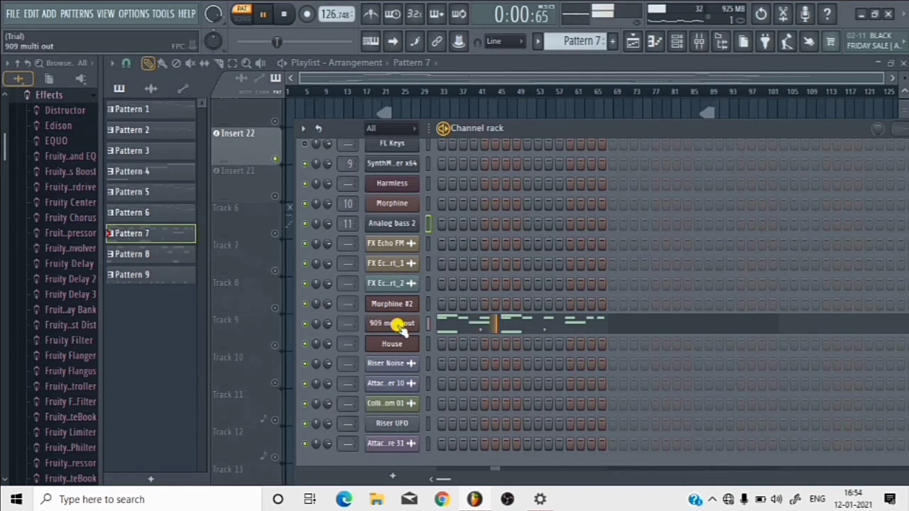
{"action": "left_click", "coordinate": [482, 326]}
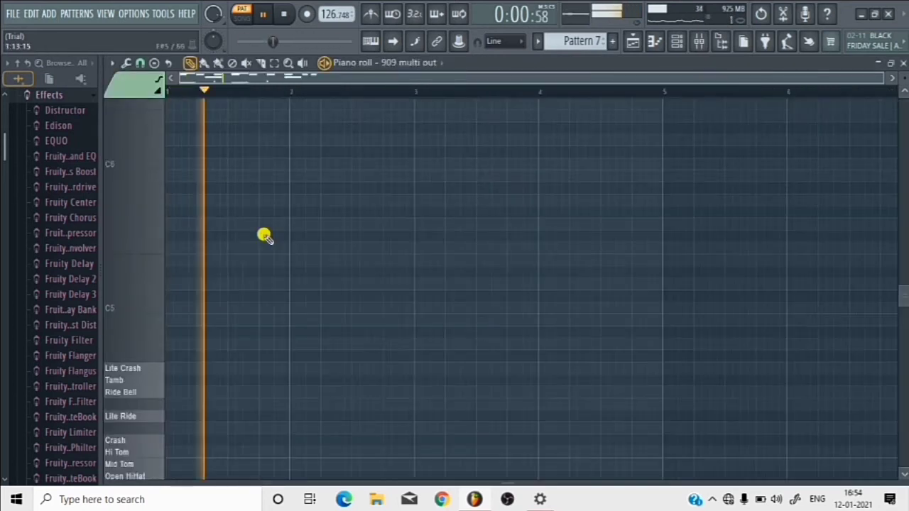
{"action": "scroll", "coordinate": [183, 323], "scroll_direction": "down", "scroll_amount": 5}
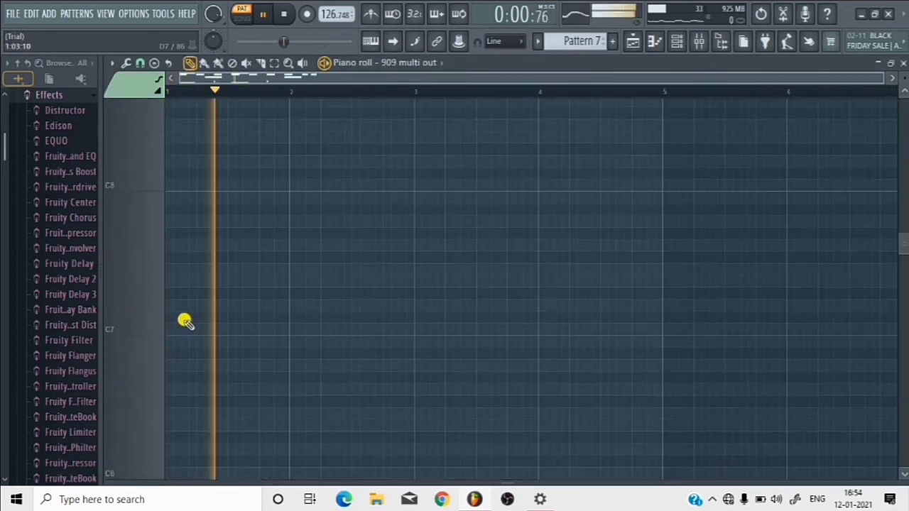
{"action": "scroll", "coordinate": [186, 320], "scroll_direction": "down", "scroll_amount": 4}
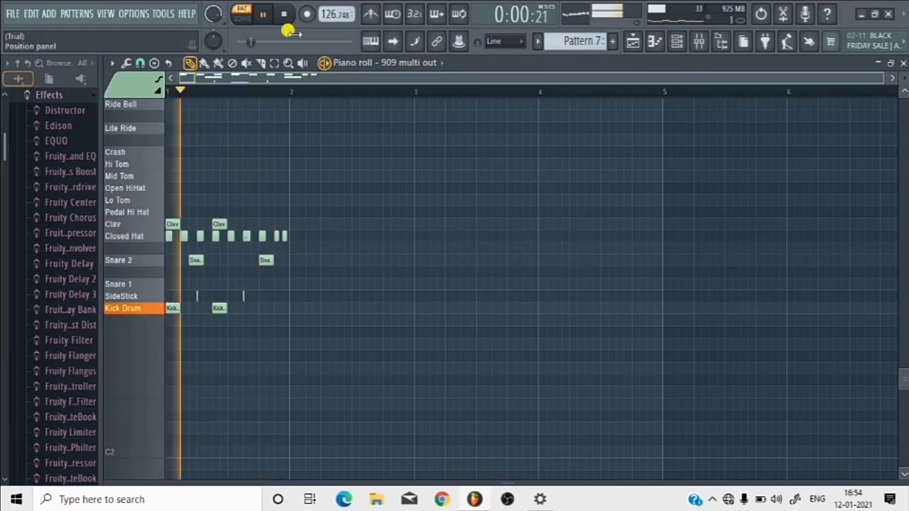
{"action": "left_click", "coordinate": [263, 14]}
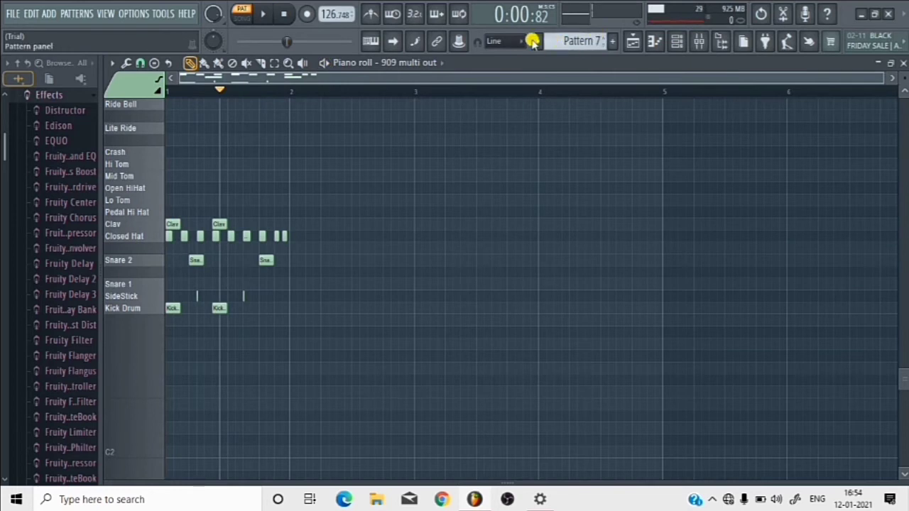
- Switch to Pattern 8, show the channel rack, and play its House drum part
{"action": "left_click", "coordinate": [537, 42]}
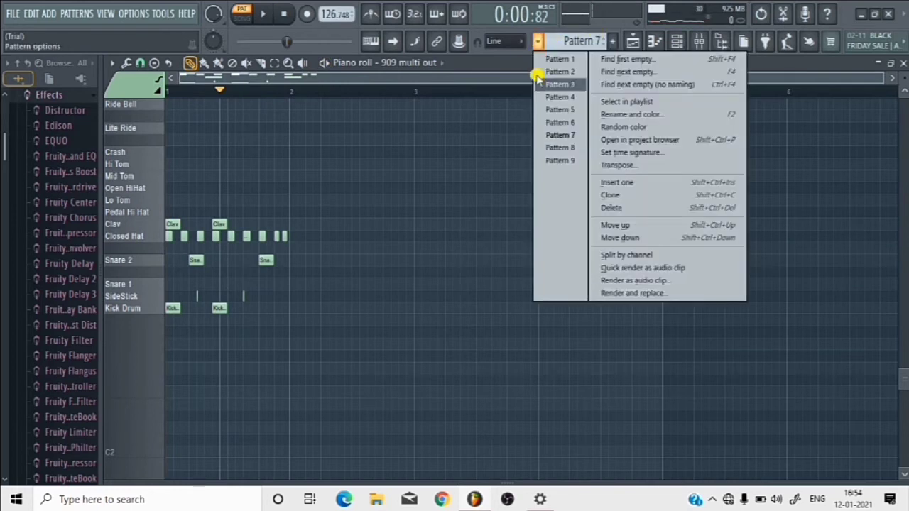
{"action": "left_click", "coordinate": [564, 149]}
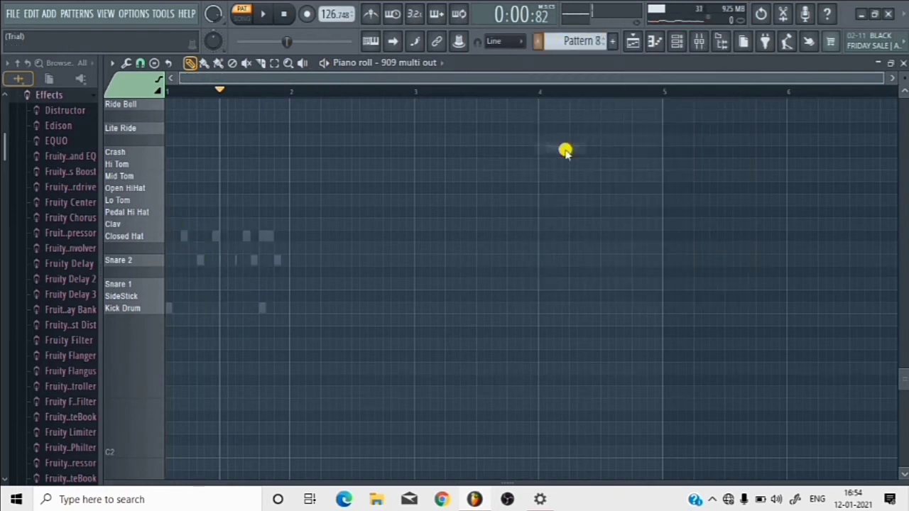
{"action": "left_click", "coordinate": [677, 41]}
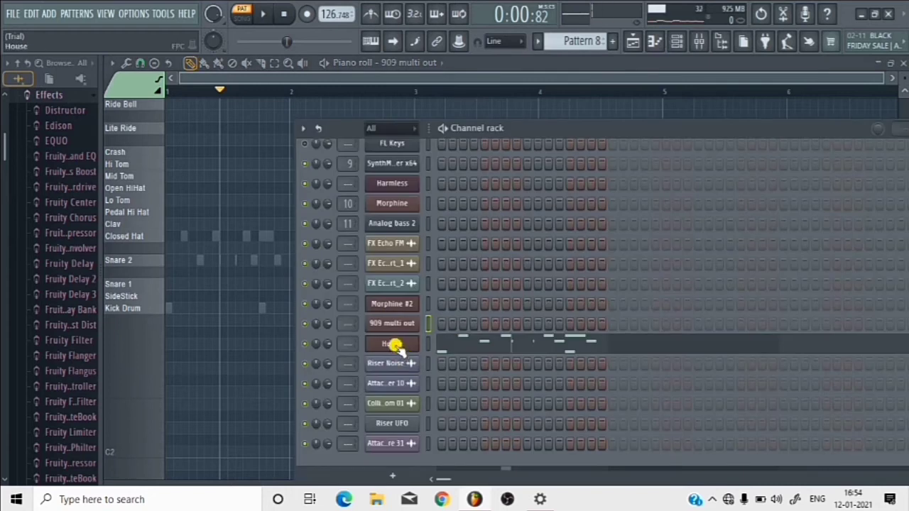
{"action": "key", "text": "space"}
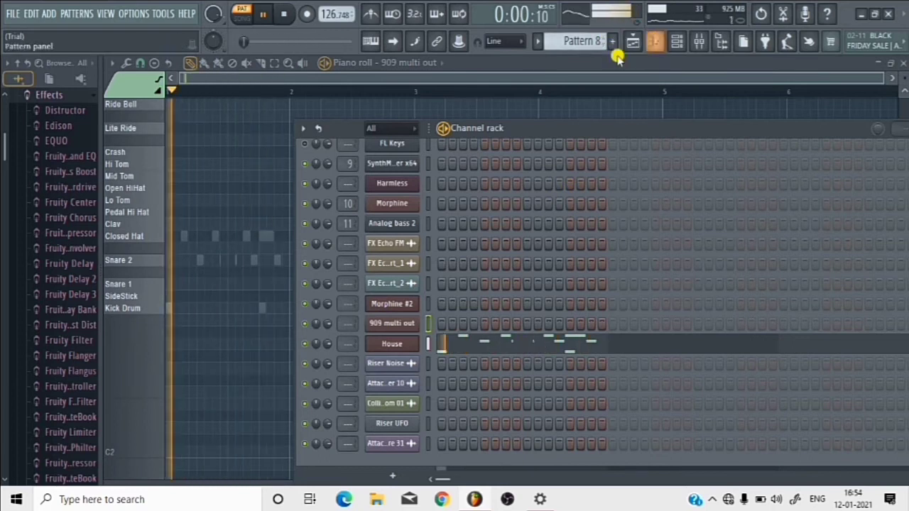
- Switch to Pattern 9, move the channel rack higher over the piano roll, and play the pattern's drum steps before pausing
{"action": "left_click", "coordinate": [539, 41]}
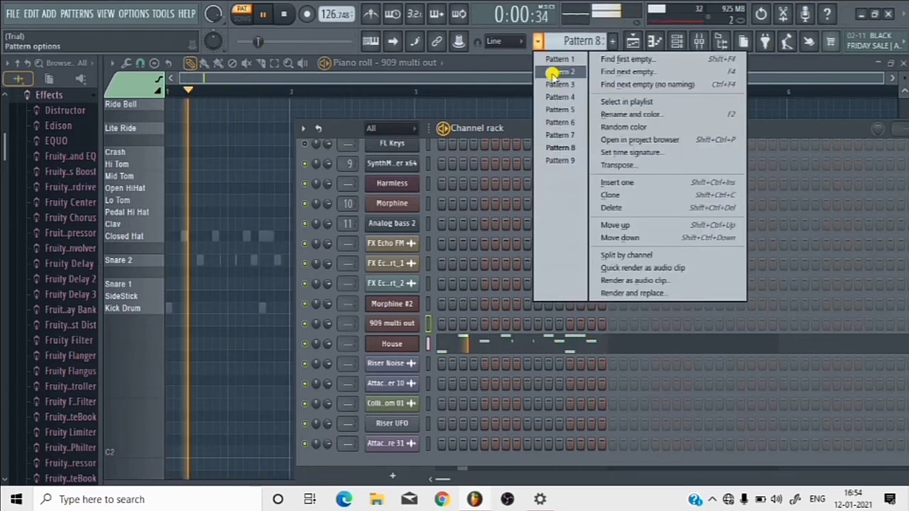
{"action": "left_click", "coordinate": [575, 159]}
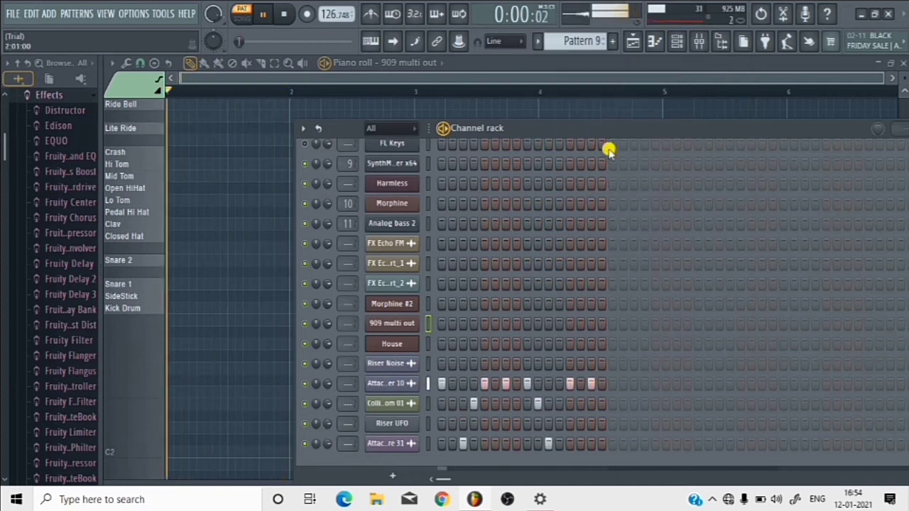
{"action": "left_click_drag", "start_coordinate": [613, 128], "coordinate": [603, 36]}
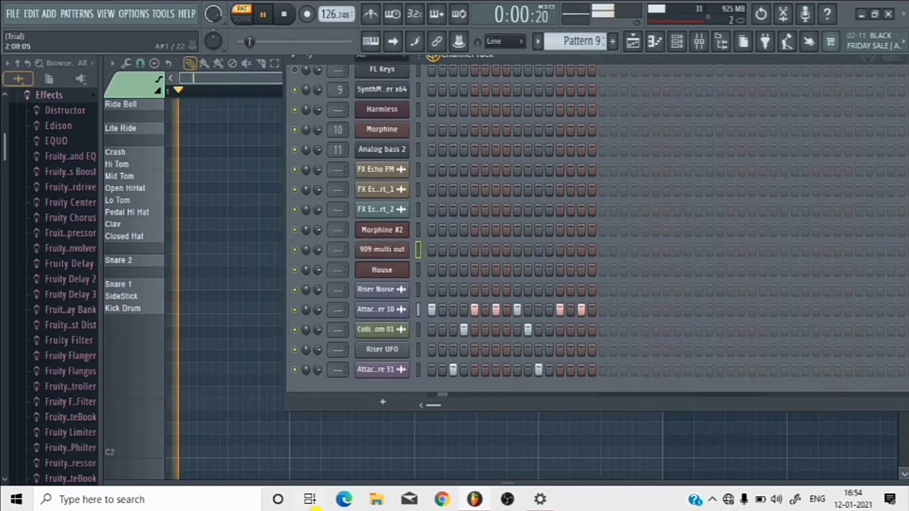
{"action": "key", "text": "space"}
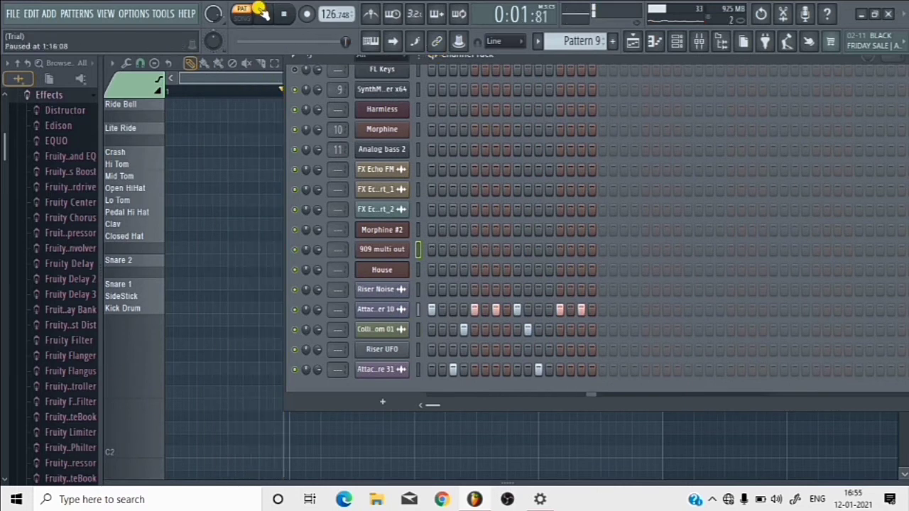
- Find the Packs folder in the browser and expand its Drums subfolder
{"action": "scroll", "coordinate": [64, 376], "scroll_direction": "down", "scroll_amount": 5}
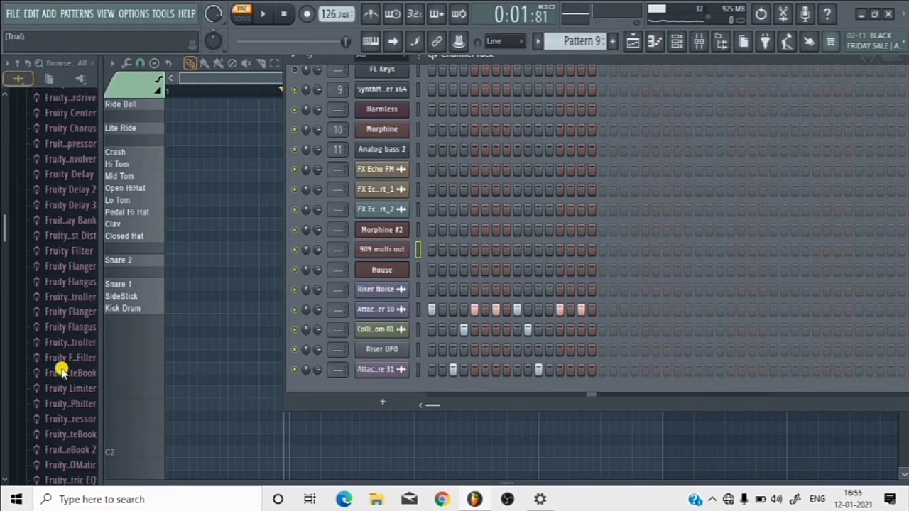
{"action": "scroll", "coordinate": [67, 381], "scroll_direction": "down", "scroll_amount": 12}
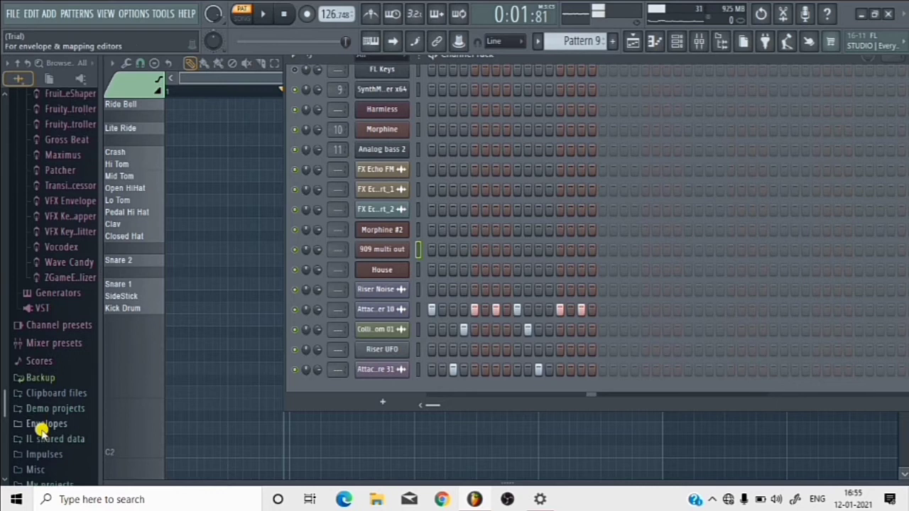
{"action": "scroll", "coordinate": [29, 400], "scroll_direction": "down", "scroll_amount": 1}
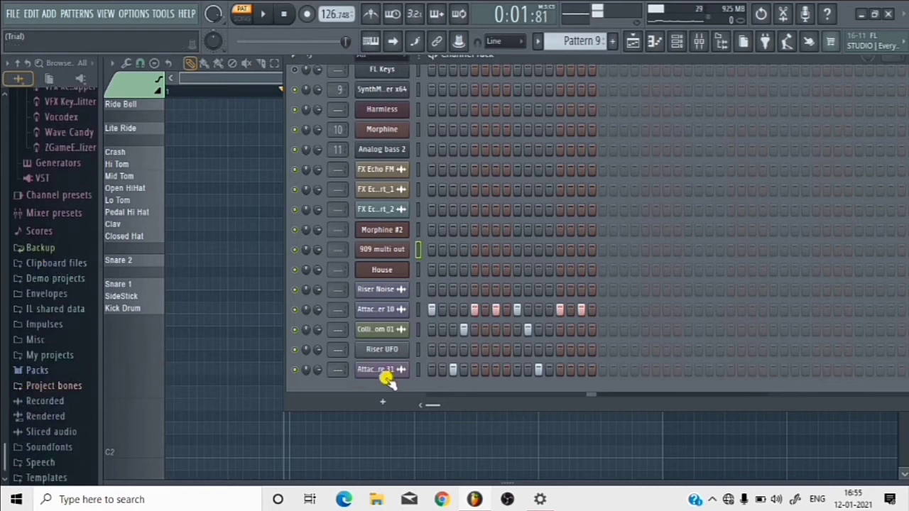
{"action": "left_click", "coordinate": [43, 370]}
{"action": "scroll", "coordinate": [51, 383], "scroll_direction": "down", "scroll_amount": 3}
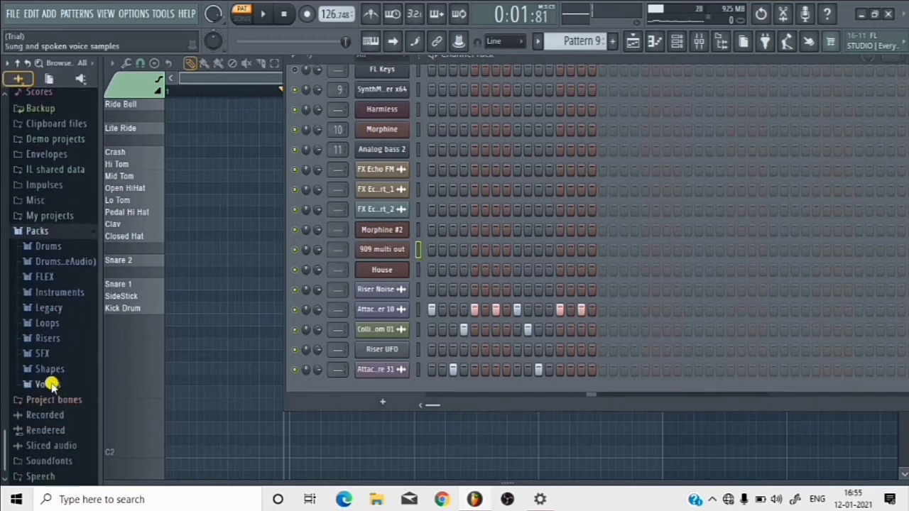
{"action": "scroll", "coordinate": [51, 383], "scroll_direction": "down", "scroll_amount": 1}
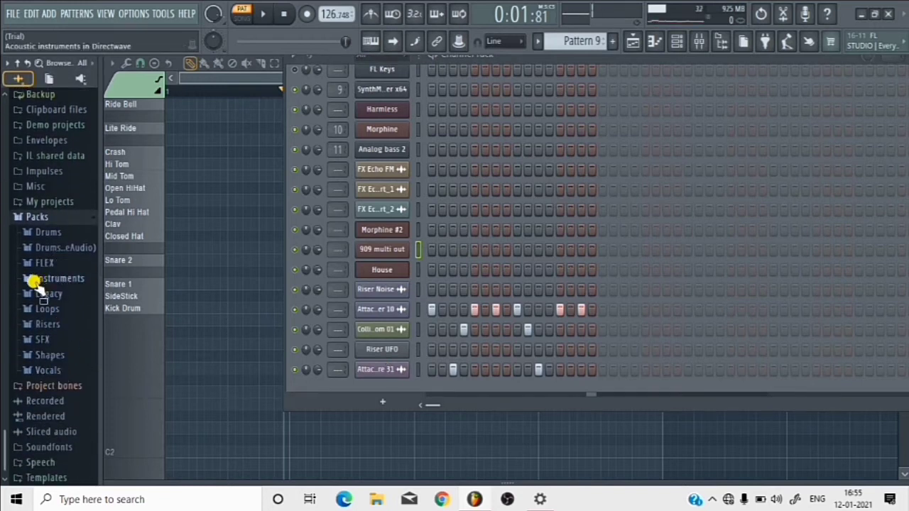
{"action": "left_click", "coordinate": [53, 234]}
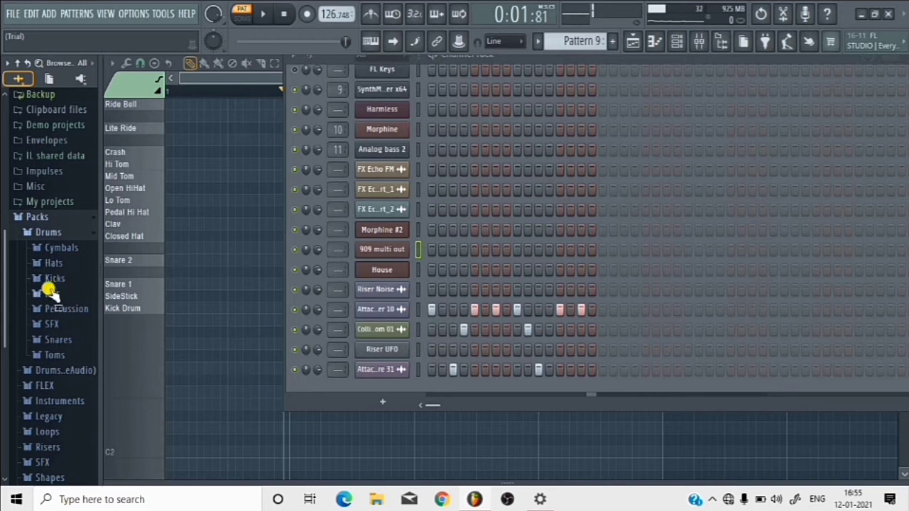
- Expand the Snares folder and audition several of its samples, including Filtered Snare 1 and 707 Snare
{"action": "left_click", "coordinate": [57, 342]}
{"action": "left_click", "coordinate": [52, 388]}
{"action": "left_click", "coordinate": [55, 402]}
{"action": "left_click", "coordinate": [57, 430]}
{"action": "left_click", "coordinate": [57, 459]}
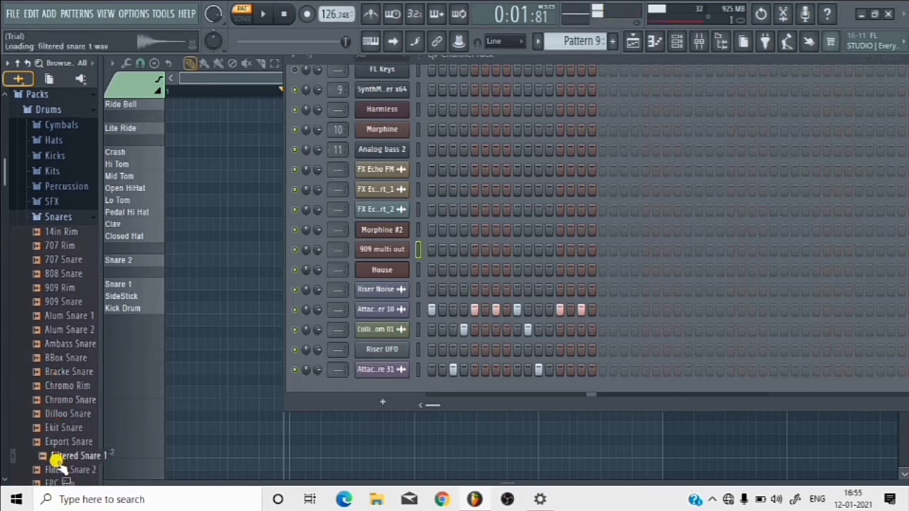
{"action": "left_click", "coordinate": [62, 302]}
{"action": "left_click", "coordinate": [62, 276]}
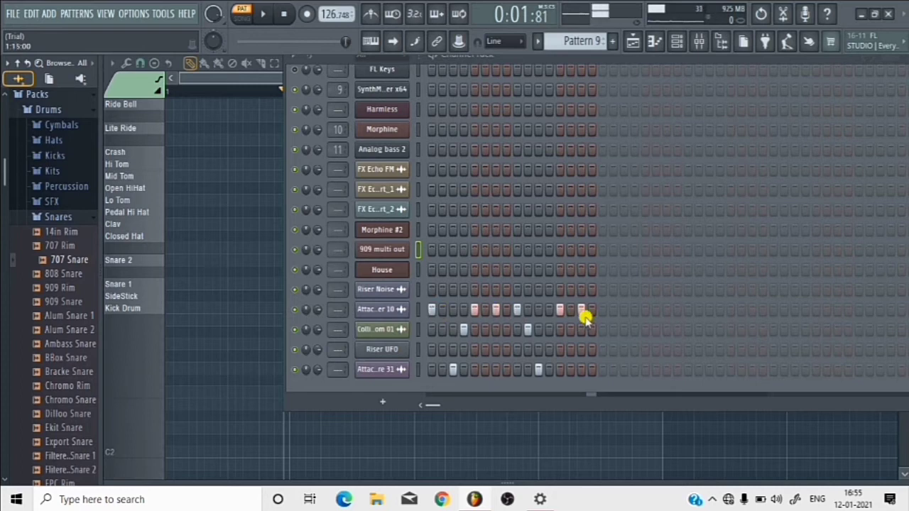
- Move the channel rack lower so its title is accessible, play Pattern 9, and look through its channels
{"action": "left_click", "coordinate": [474, 249]}
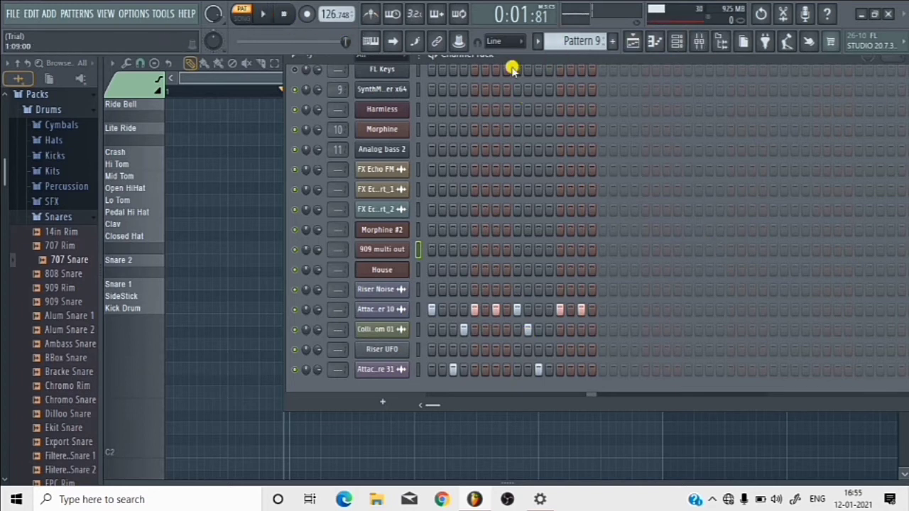
{"action": "scroll", "coordinate": [529, 110], "scroll_direction": "up", "scroll_amount": 3}
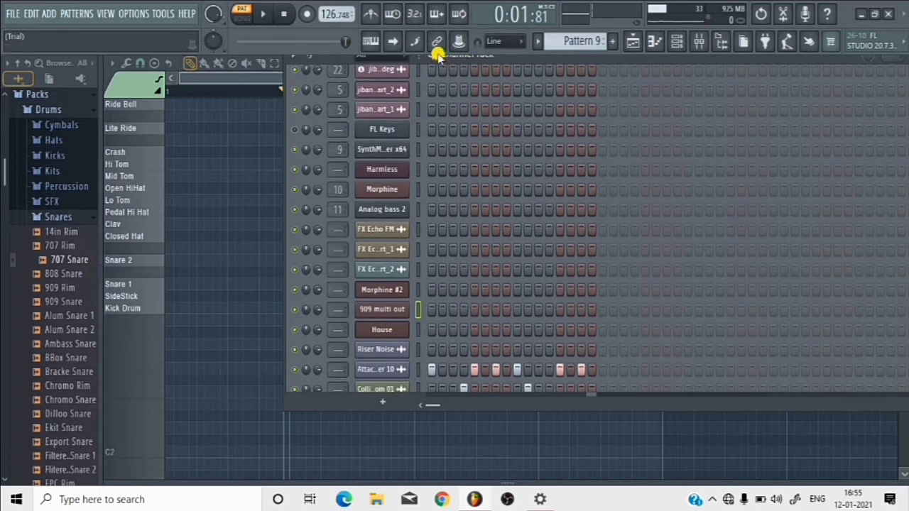
{"action": "left_click_drag", "start_coordinate": [524, 59], "coordinate": [472, 116]}
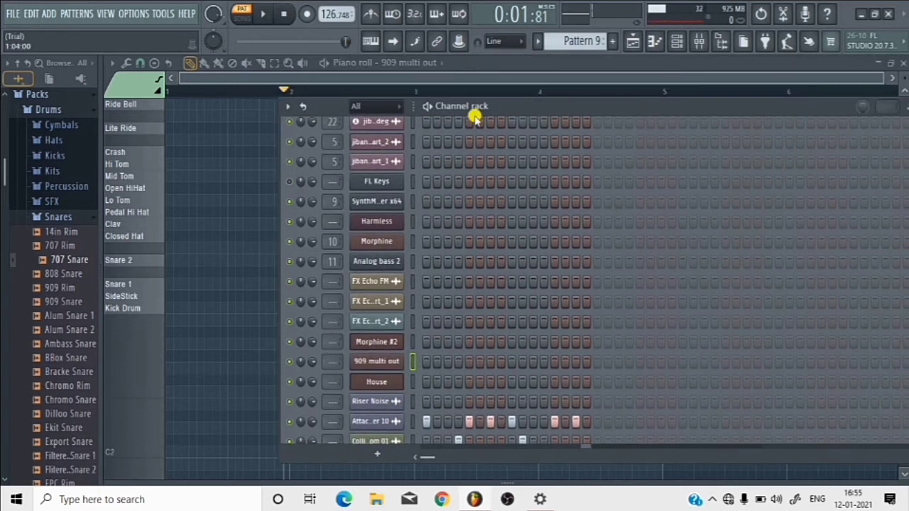
{"action": "left_click", "coordinate": [429, 107]}
{"action": "scroll", "coordinate": [508, 389], "scroll_direction": "down", "scroll_amount": 3}
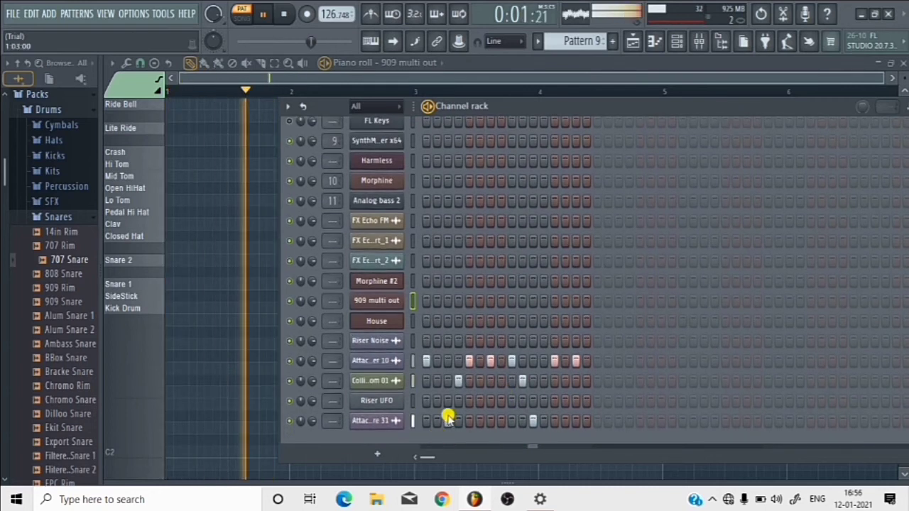
{"action": "scroll", "coordinate": [446, 408], "scroll_direction": "up", "scroll_amount": 1}
{"action": "scroll", "coordinate": [444, 405], "scroll_direction": "up", "scroll_amount": 7}
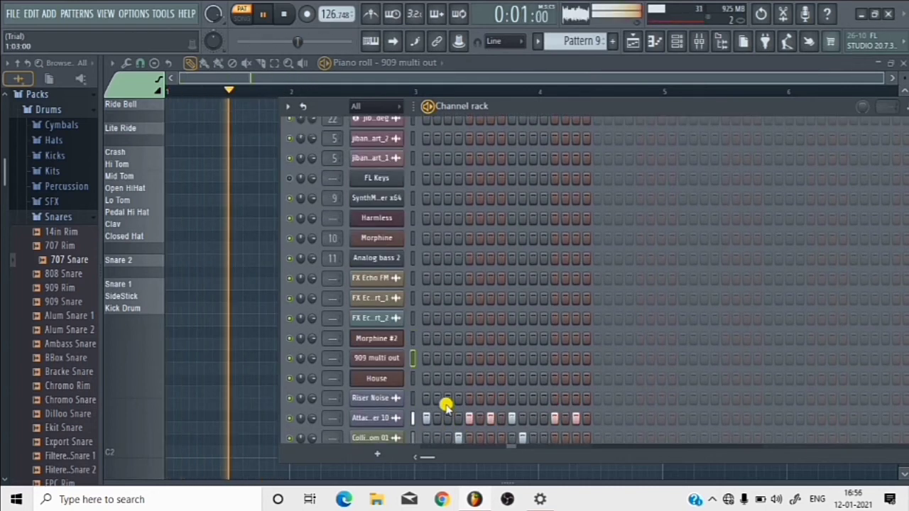
{"action": "scroll", "coordinate": [447, 396], "scroll_direction": "down", "scroll_amount": 8}
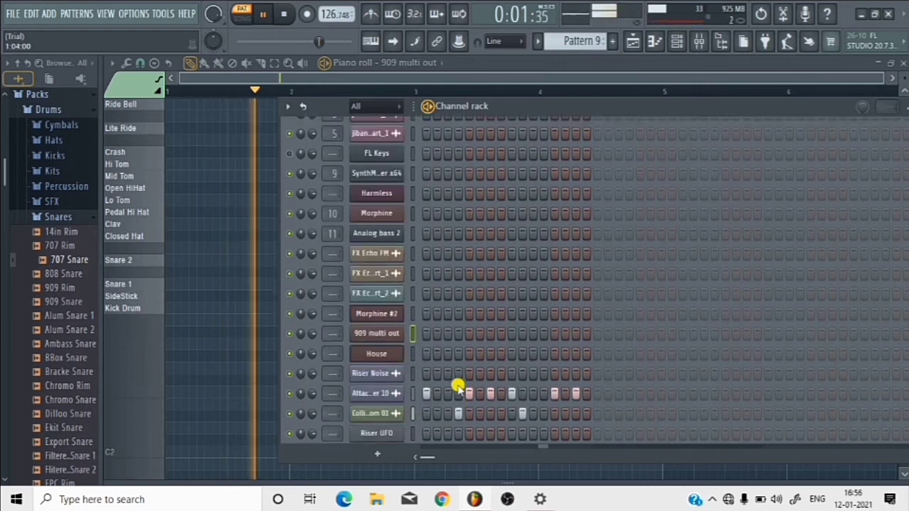
- Examine the sample settings of the Attack Shaker 10 and Attack Snare 31 channels with playback paused
{"action": "left_click", "coordinate": [374, 362]}
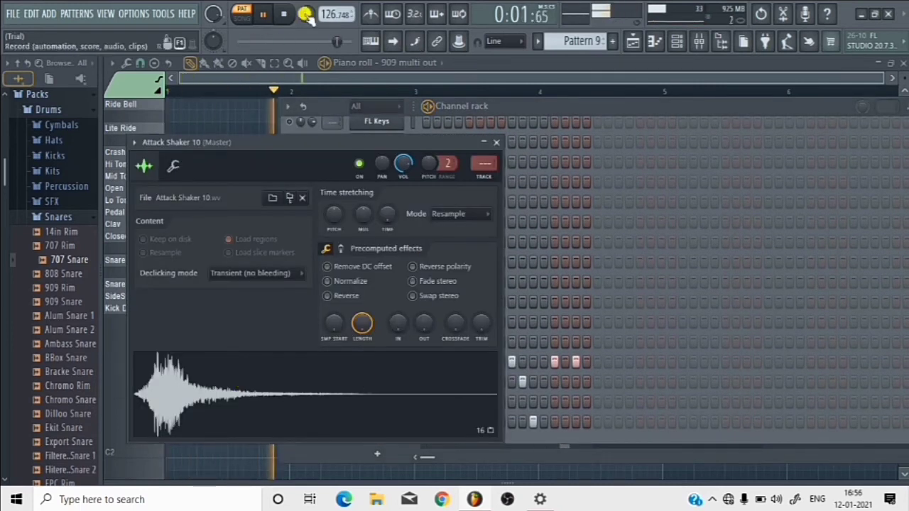
{"action": "left_click", "coordinate": [263, 14]}
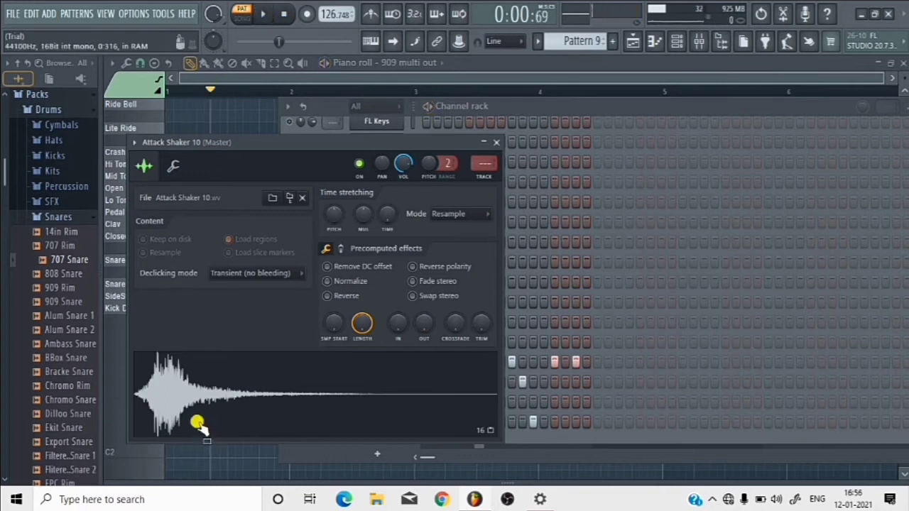
{"action": "left_click", "coordinate": [134, 144]}
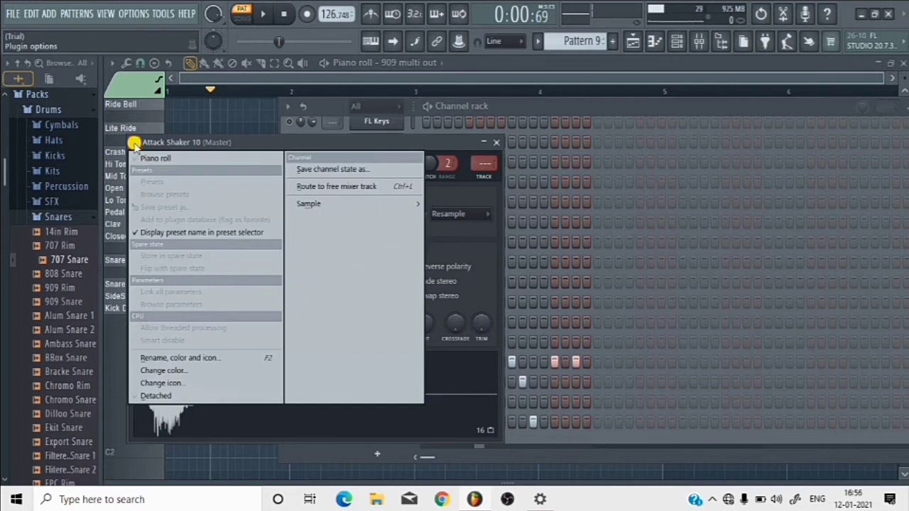
{"action": "left_click", "coordinate": [239, 140]}
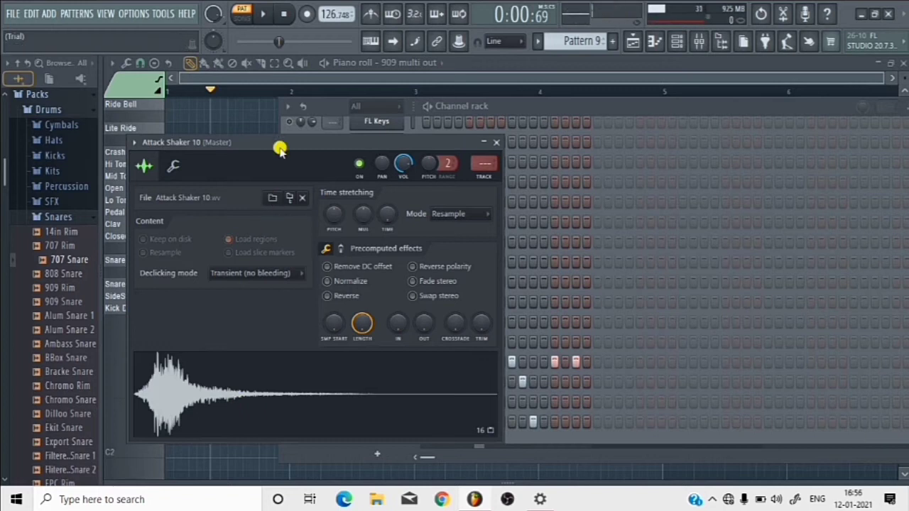
{"action": "left_click_drag", "start_coordinate": [284, 142], "coordinate": [702, 201]}
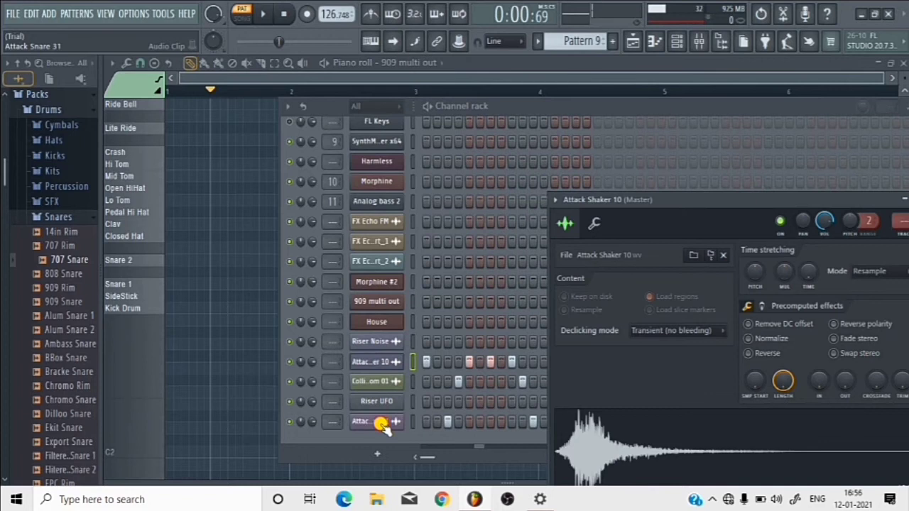
{"action": "left_click", "coordinate": [381, 424]}
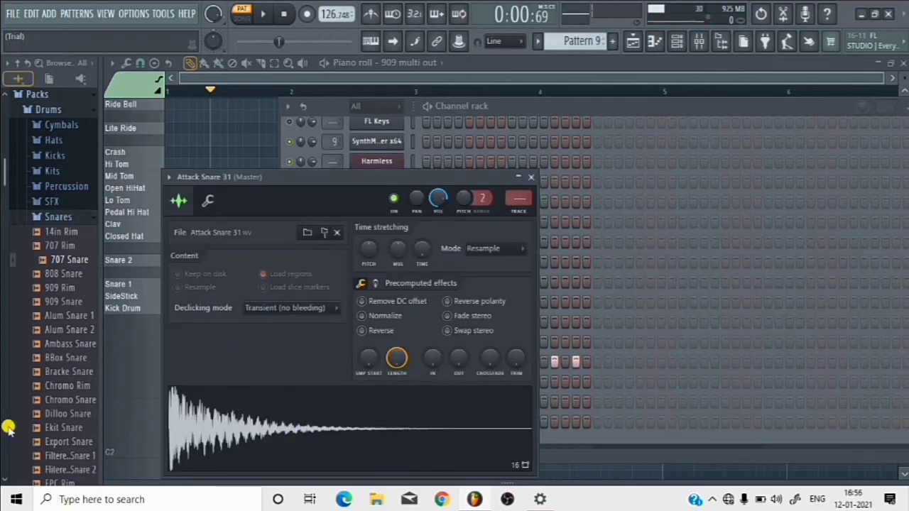
- Examine the sample settings of the Collider Slack Tom 01 channel and play Pattern 9 briefly
{"action": "left_click", "coordinate": [516, 177]}
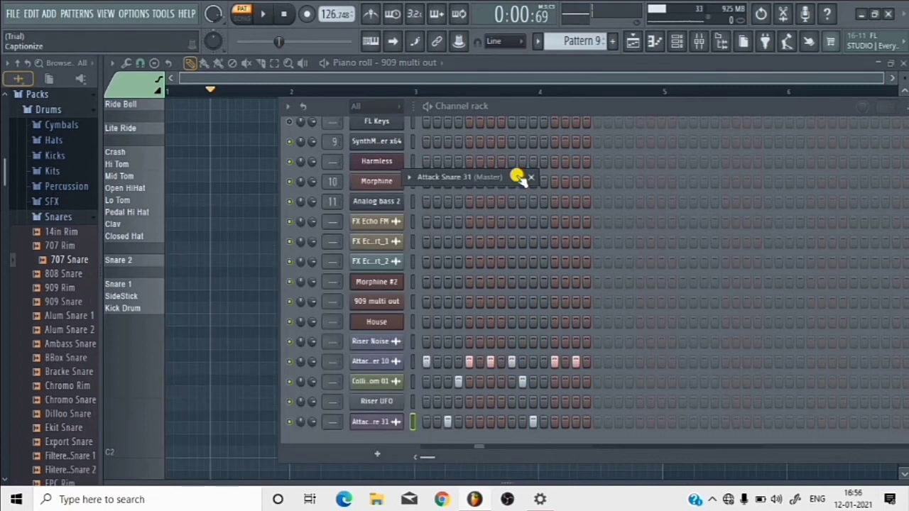
{"action": "left_click", "coordinate": [383, 381]}
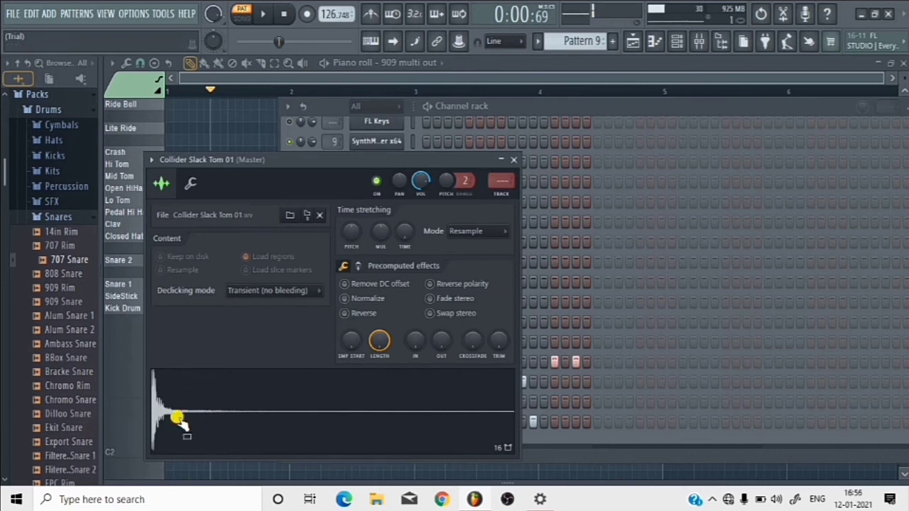
{"action": "left_click", "coordinate": [497, 163]}
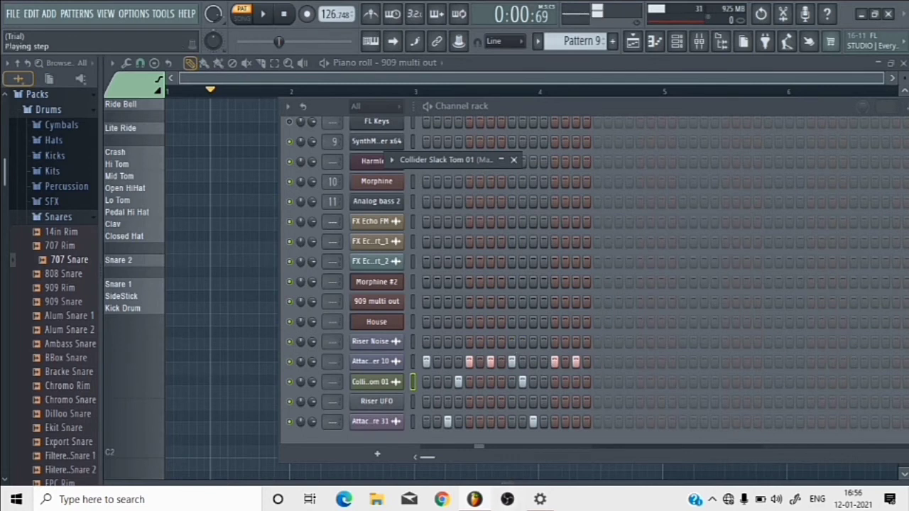
{"action": "left_click", "coordinate": [429, 107]}
{"action": "key", "text": "space"}
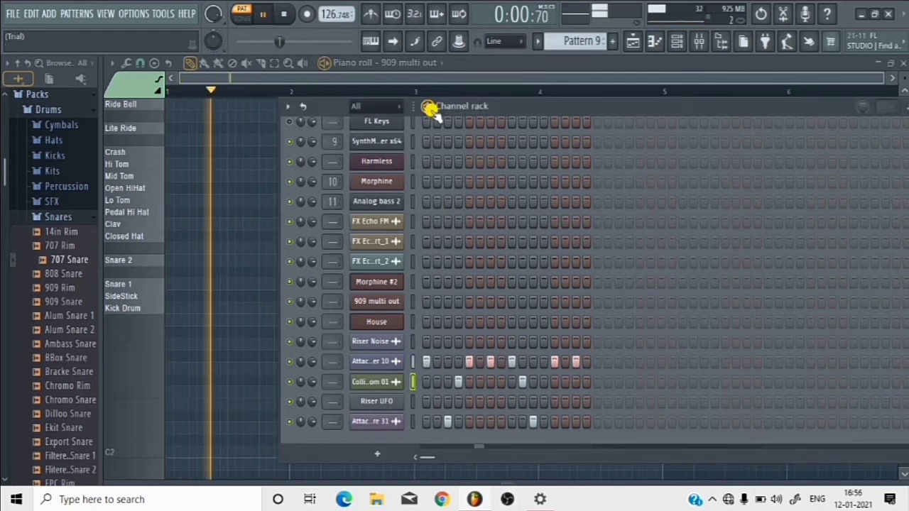
{"action": "key", "text": "space"}
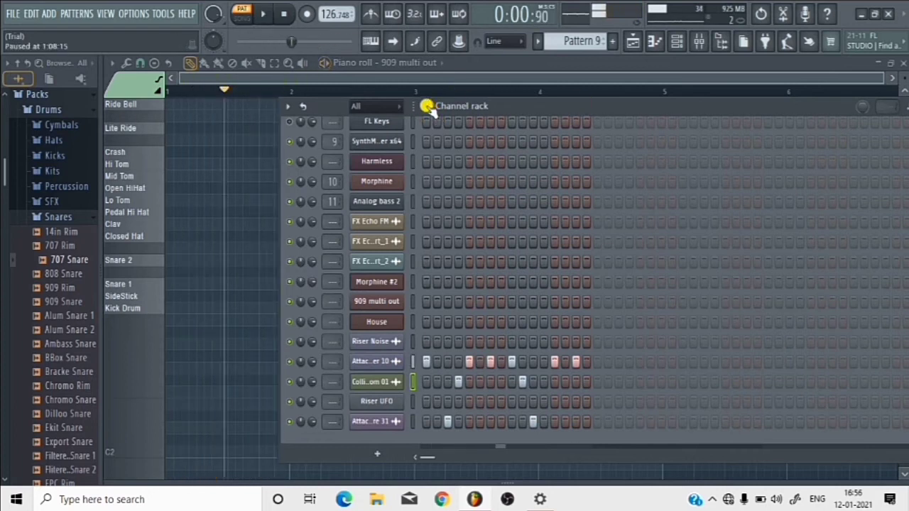
- Hide the channel rack, bring up the playlist at its first tracks, and solo Track 2
{"action": "left_click", "coordinate": [678, 41]}
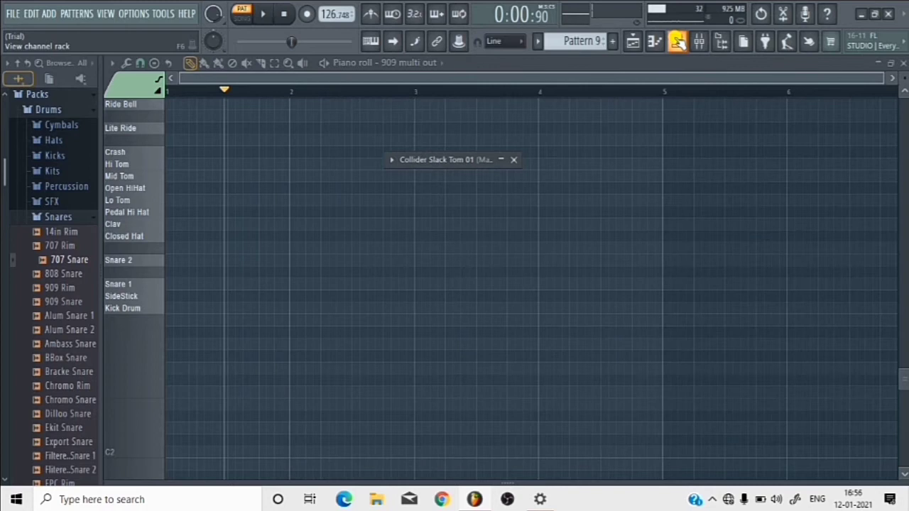
{"action": "left_click", "coordinate": [636, 41]}
{"action": "scroll", "coordinate": [389, 215], "scroll_direction": "up", "scroll_amount": 3}
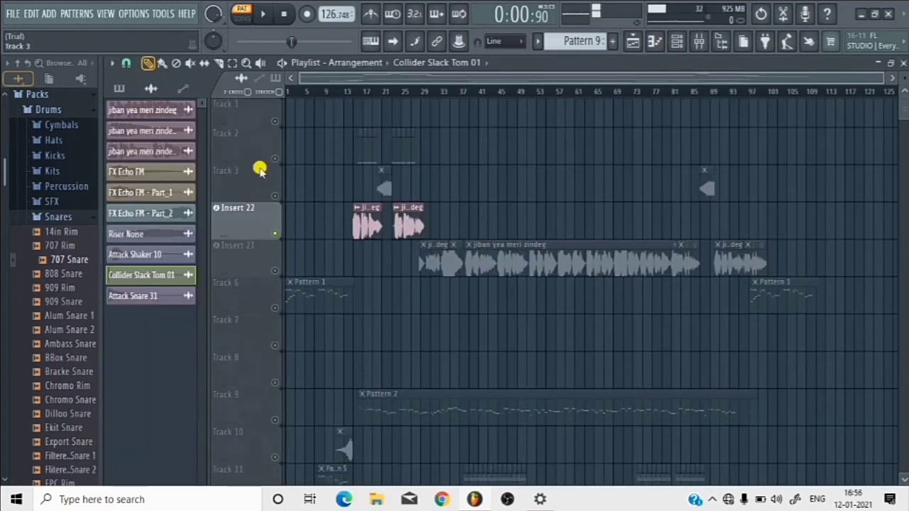
{"action": "left_click", "coordinate": [272, 157]}
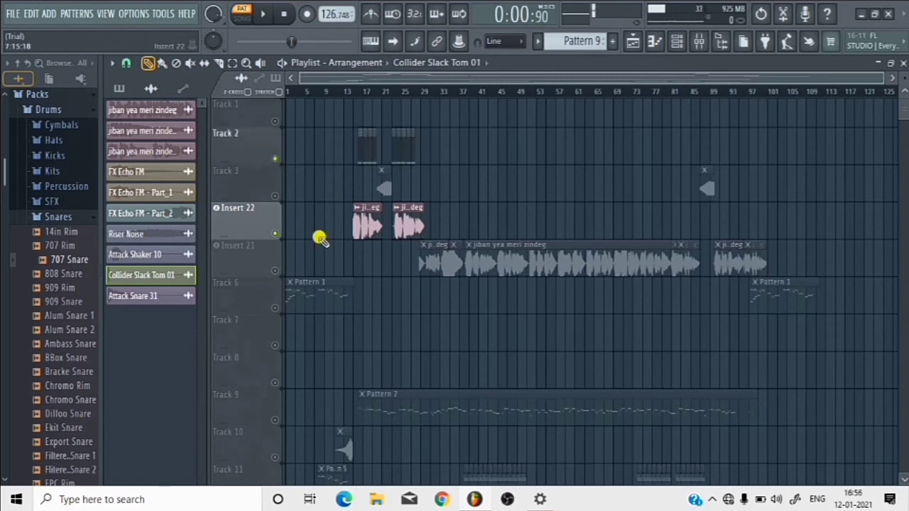
{"action": "right_click", "coordinate": [273, 158]}
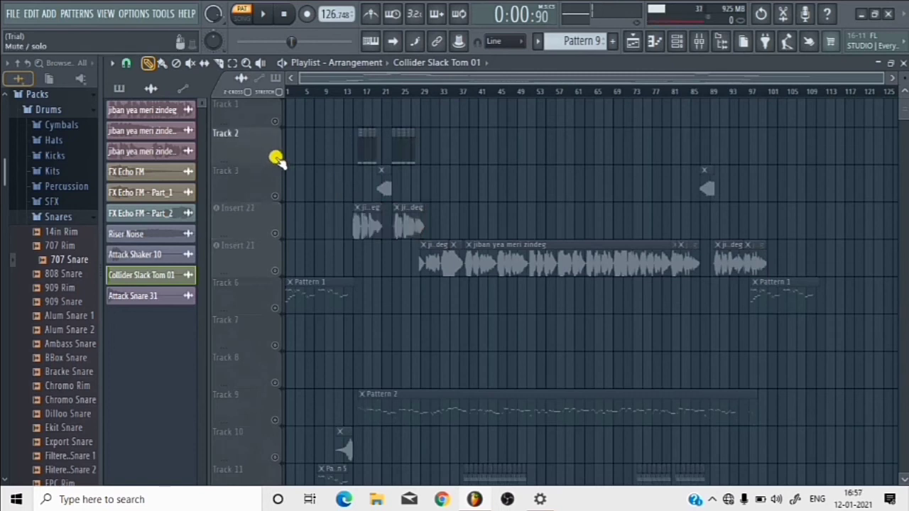
- Play the song from about bar 12 and again from about bar 15 to hear Track 2, and pause playback
{"action": "left_click", "coordinate": [294, 63]}
{"action": "key", "text": "space"}
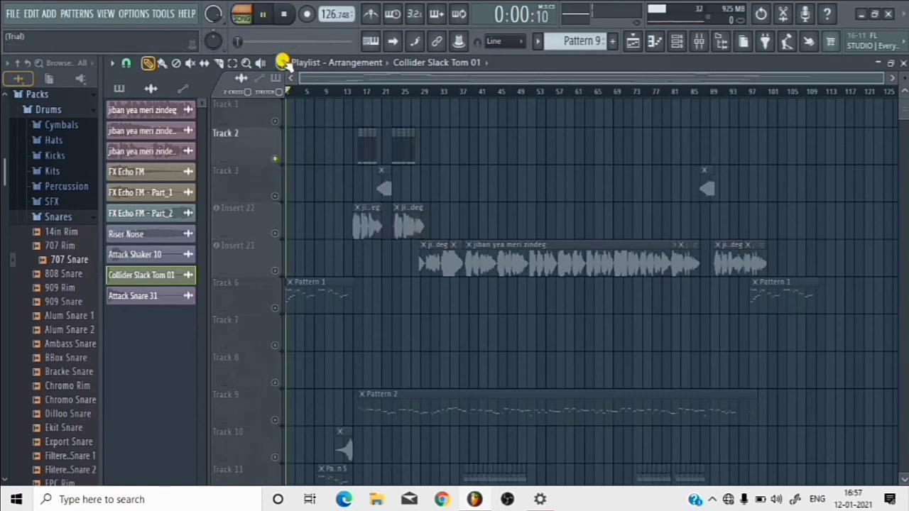
{"action": "left_click", "coordinate": [341, 92]}
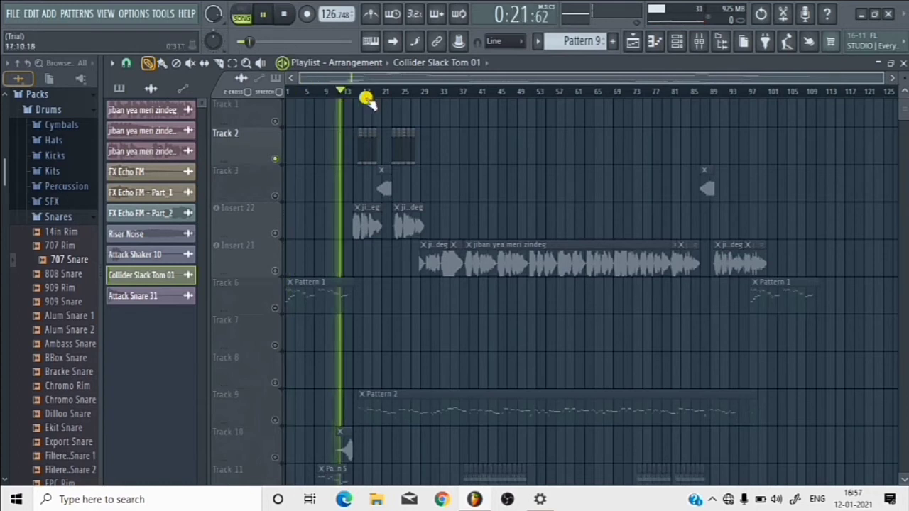
{"action": "left_click", "coordinate": [355, 88]}
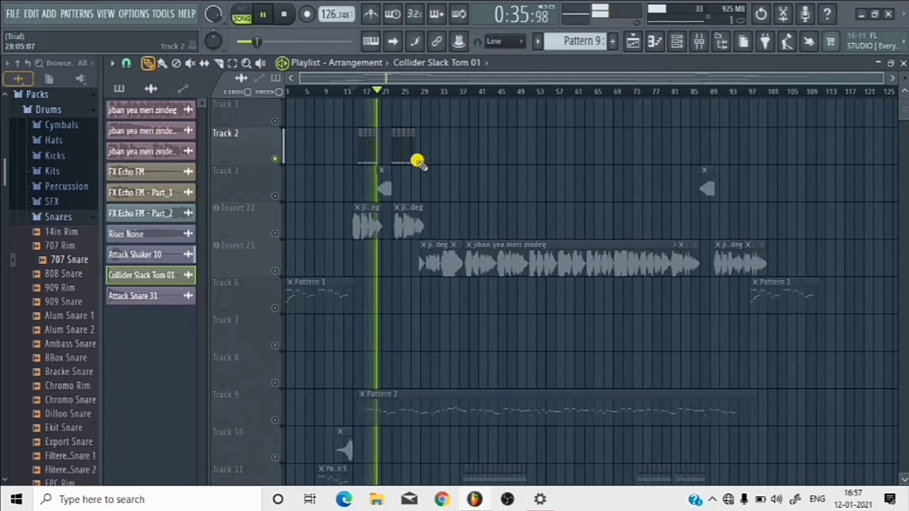
{"action": "left_click", "coordinate": [262, 14]}
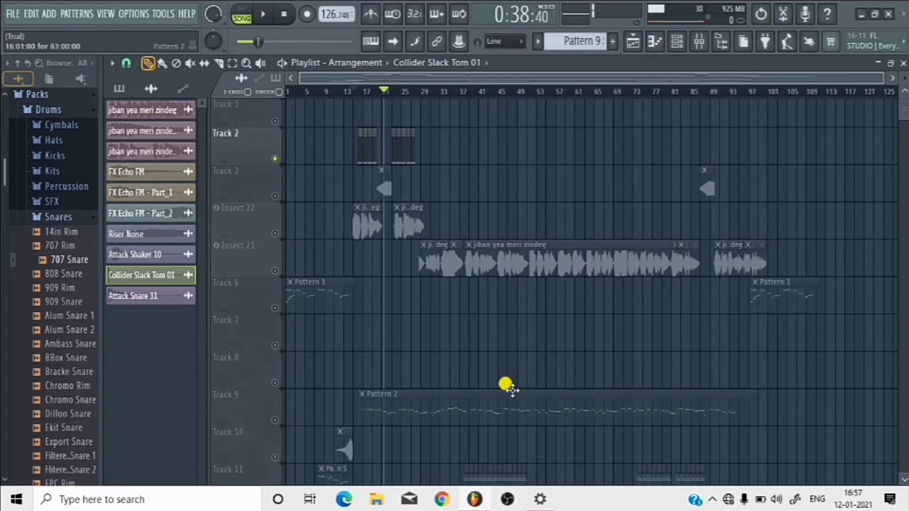
- Unsolo Track 2 to reactivate all tracks and look over the clips down to Track 13
{"action": "scroll", "coordinate": [506, 385], "scroll_direction": "down", "scroll_amount": 4}
{"action": "scroll", "coordinate": [284, 227], "scroll_direction": "up", "scroll_amount": 4}
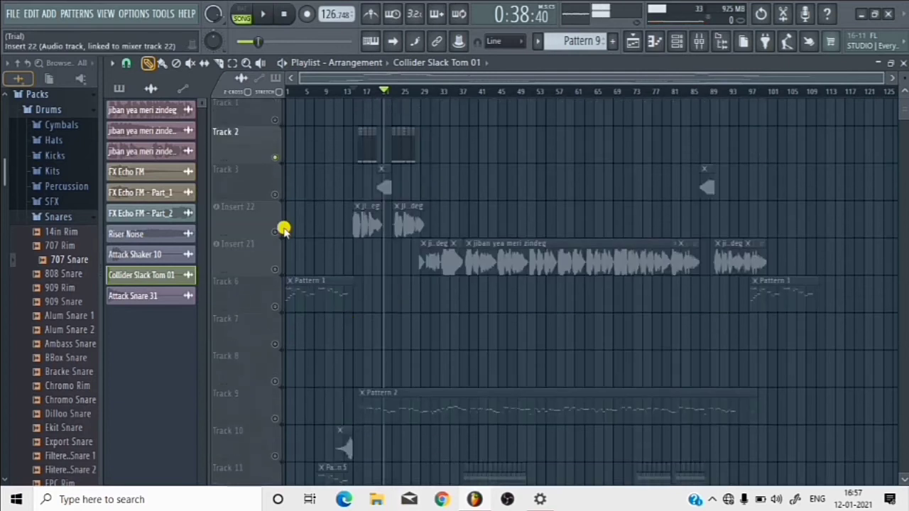
{"action": "right_click", "coordinate": [275, 157]}
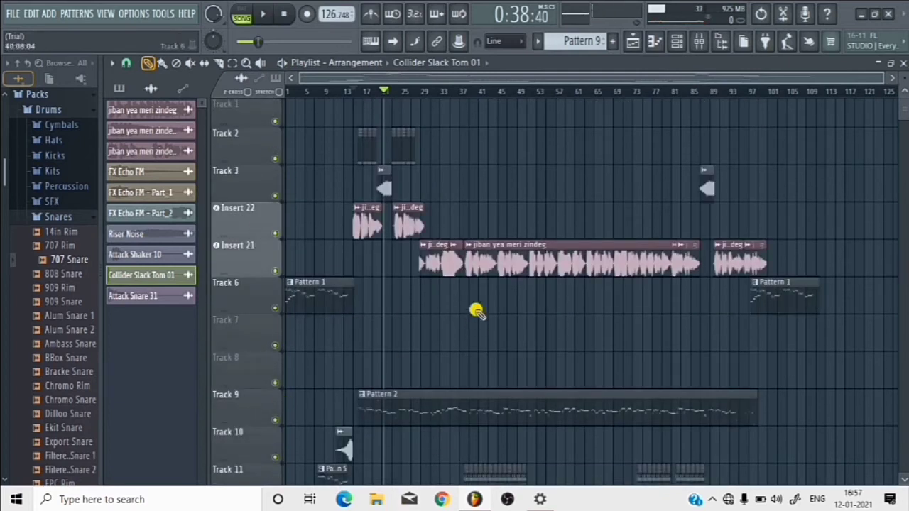
{"action": "scroll", "coordinate": [271, 381], "scroll_direction": "down", "scroll_amount": 7}
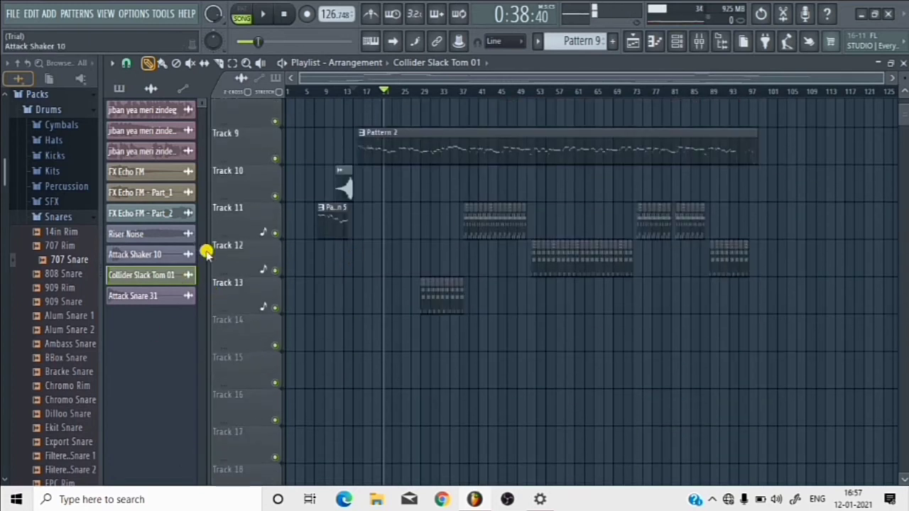
{"action": "scroll", "coordinate": [220, 260], "scroll_direction": "up", "scroll_amount": 5}
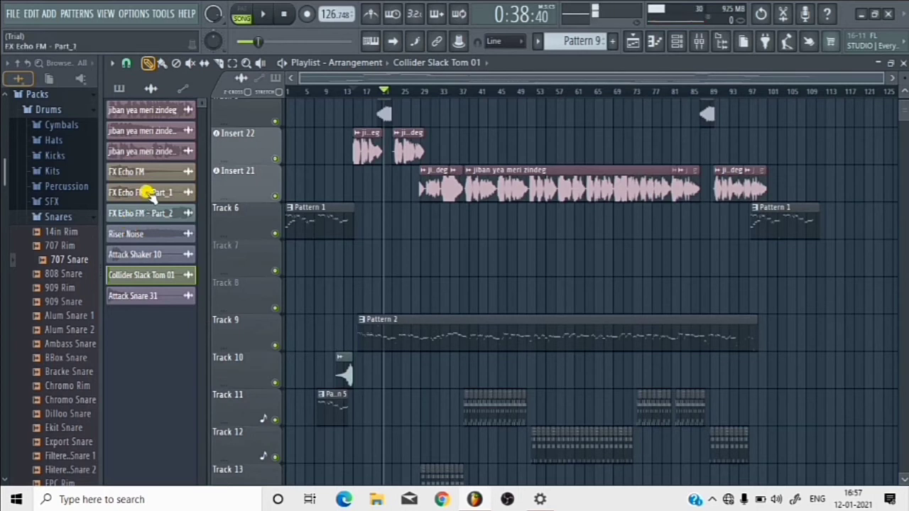
- Select the FX Echo FM - Part_2 clip as the source and solo Track 10
{"action": "left_click", "coordinate": [332, 366]}
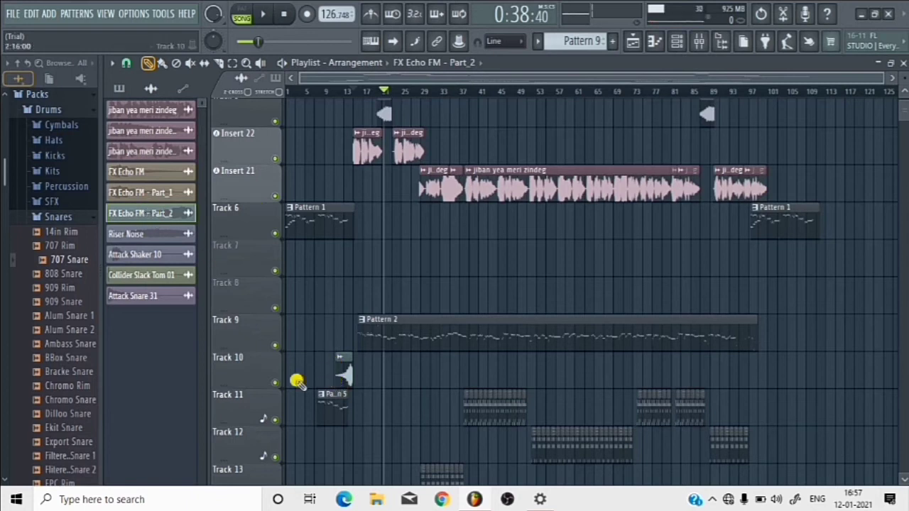
{"action": "right_click", "coordinate": [264, 383]}
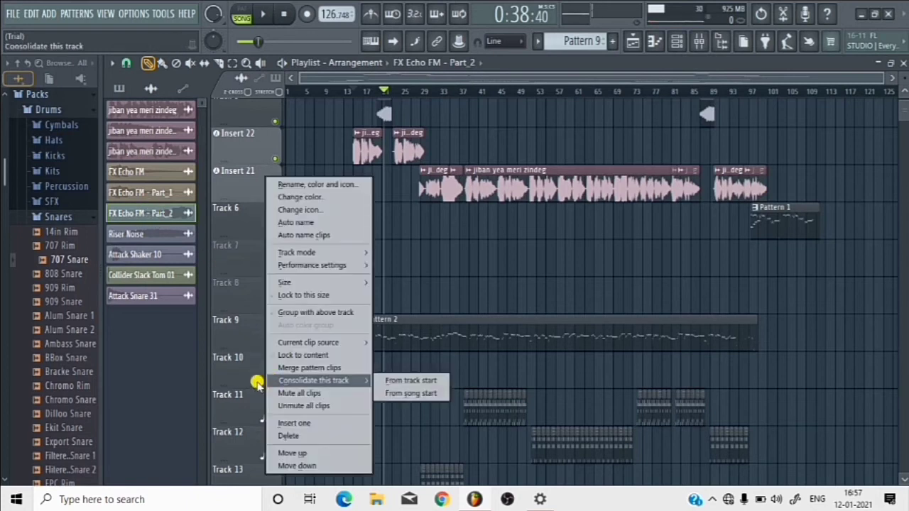
{"action": "left_click", "coordinate": [227, 385]}
{"action": "right_click", "coordinate": [275, 382]}
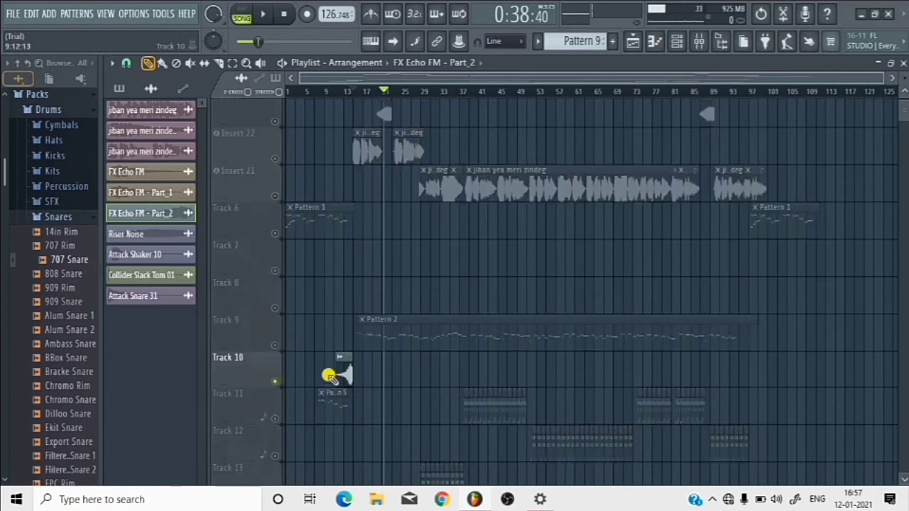
- Play the song from about bar 9 to hear the effect clip on Track 10, and pause playback
{"action": "left_click", "coordinate": [331, 104]}
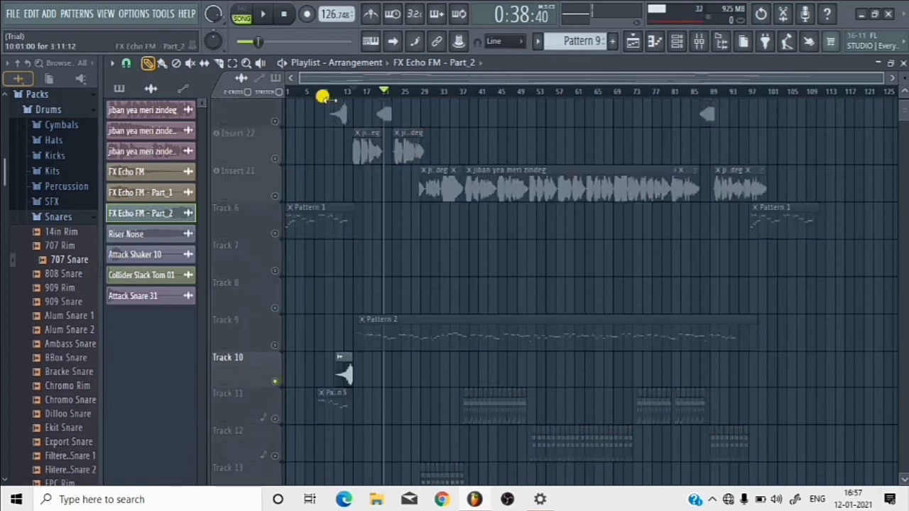
{"action": "left_click", "coordinate": [326, 91]}
{"action": "left_click", "coordinate": [283, 61]}
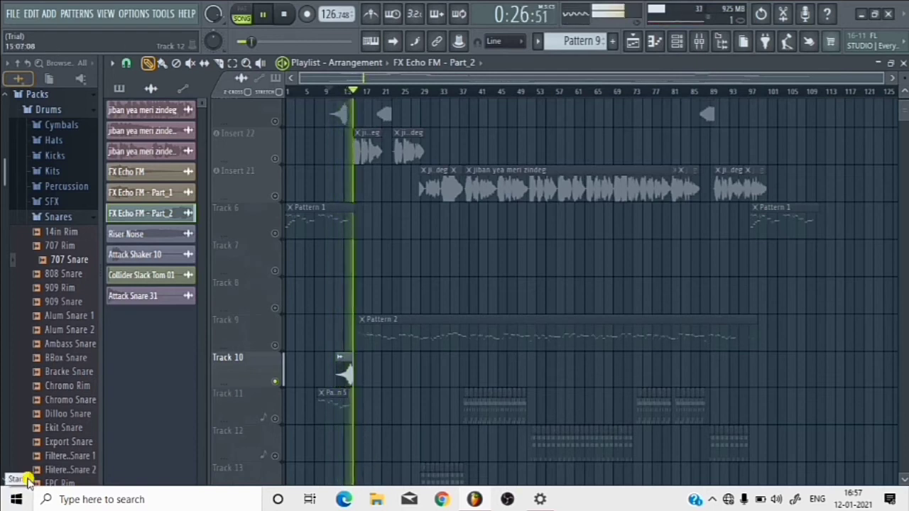
{"action": "left_click", "coordinate": [263, 14]}
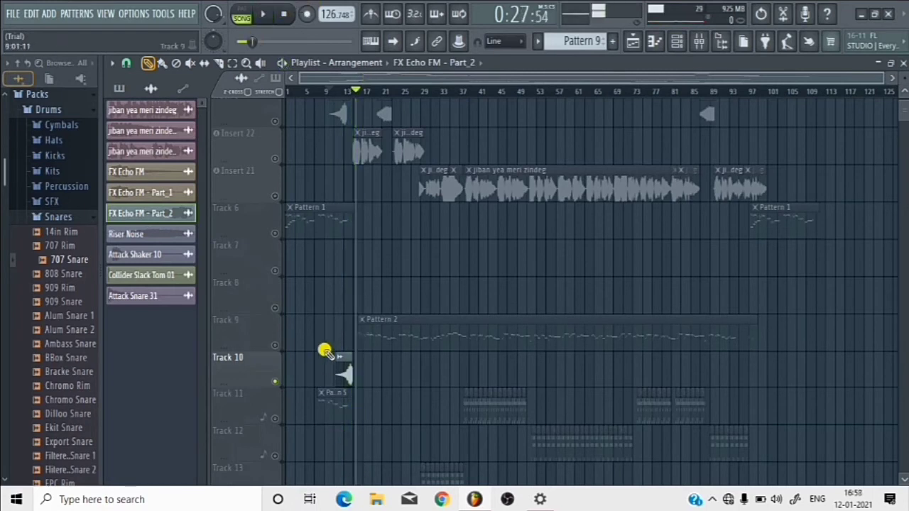
- Expand the SFX subfolder of Drums in the browser and look through its samples
{"action": "left_click", "coordinate": [54, 202]}
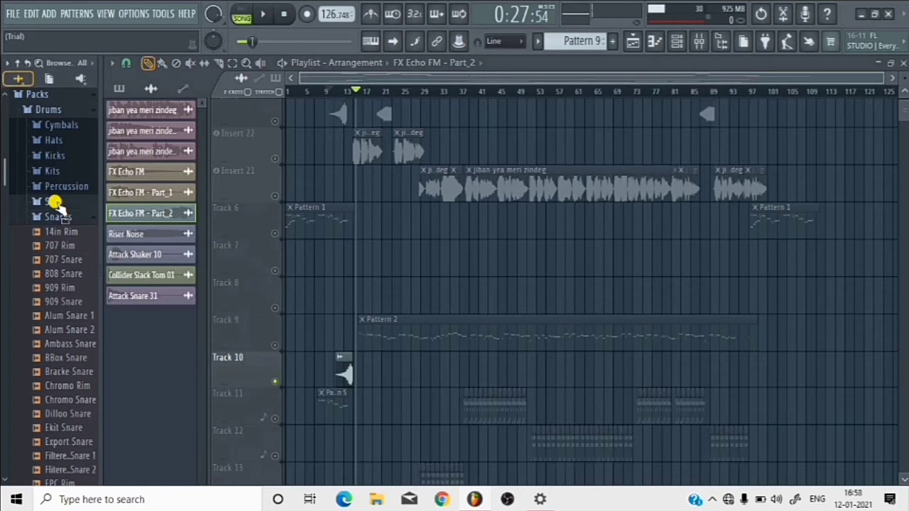
{"action": "scroll", "coordinate": [51, 383], "scroll_direction": "down", "scroll_amount": 3}
{"action": "scroll", "coordinate": [51, 384], "scroll_direction": "down", "scroll_amount": 1}
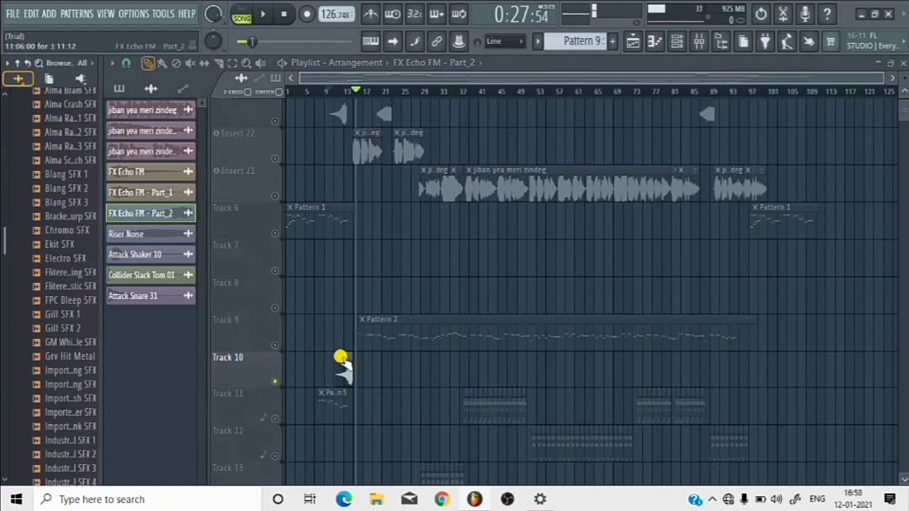
{"action": "right_click", "coordinate": [341, 359]}
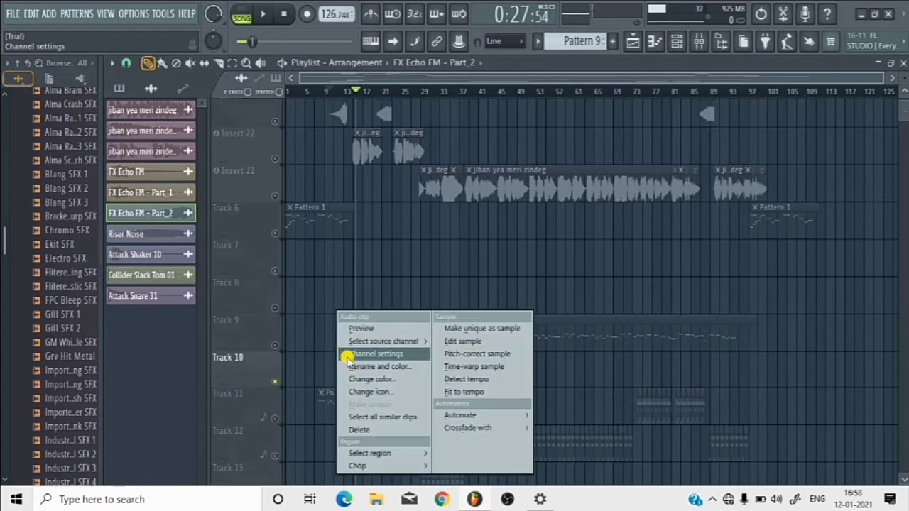
{"action": "left_click", "coordinate": [200, 384]}
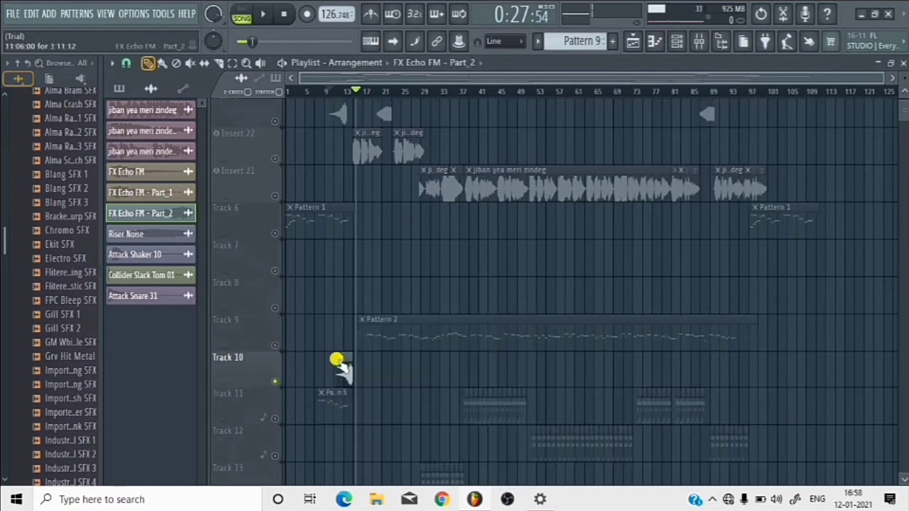
{"action": "right_click", "coordinate": [339, 361]}
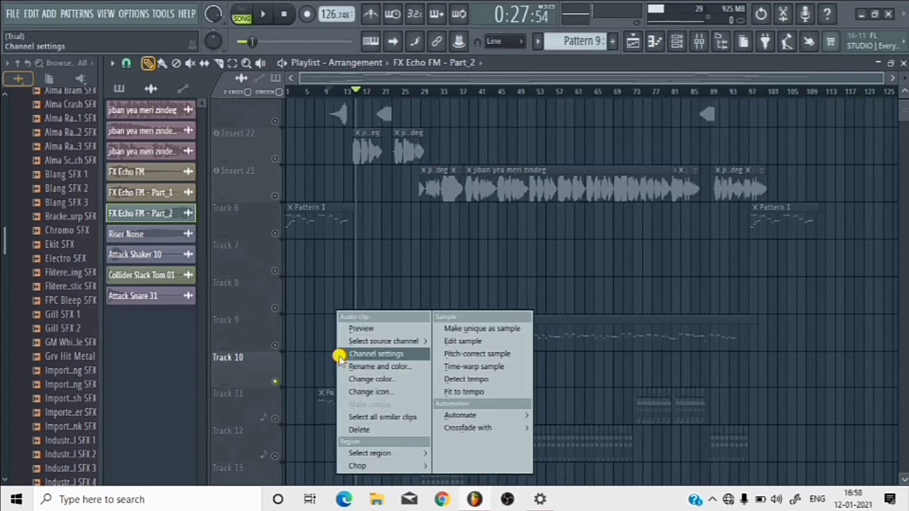
{"action": "left_click", "coordinate": [261, 376]}
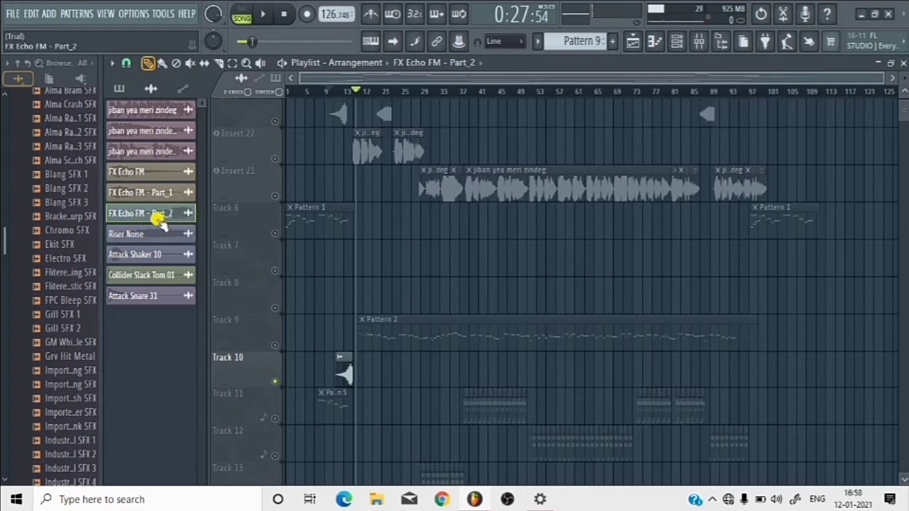
- Expand the SFX folder directly under Packs in the browser and look through its FX and SFX samples
{"action": "scroll", "coordinate": [57, 381], "scroll_direction": "down", "scroll_amount": 5}
{"action": "scroll", "coordinate": [57, 381], "scroll_direction": "down", "scroll_amount": 12}
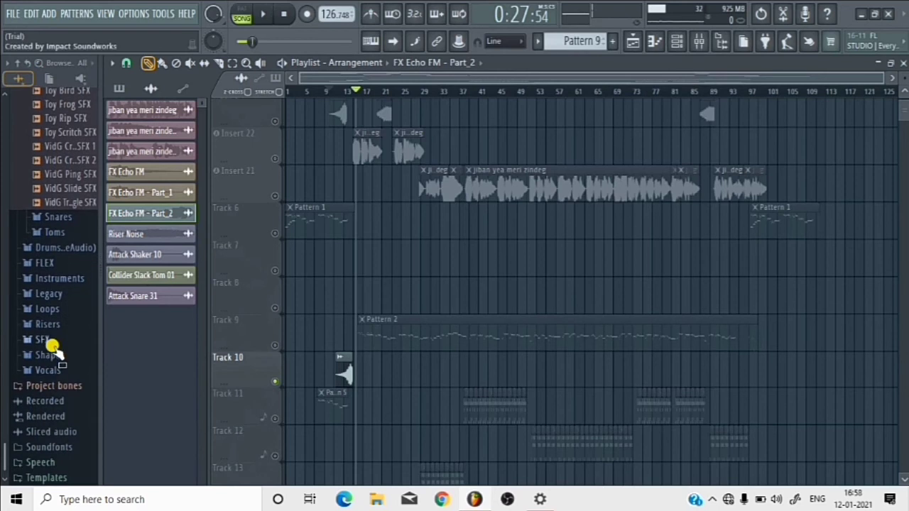
{"action": "left_click", "coordinate": [52, 342]}
{"action": "scroll", "coordinate": [57, 382], "scroll_direction": "down", "scroll_amount": 4}
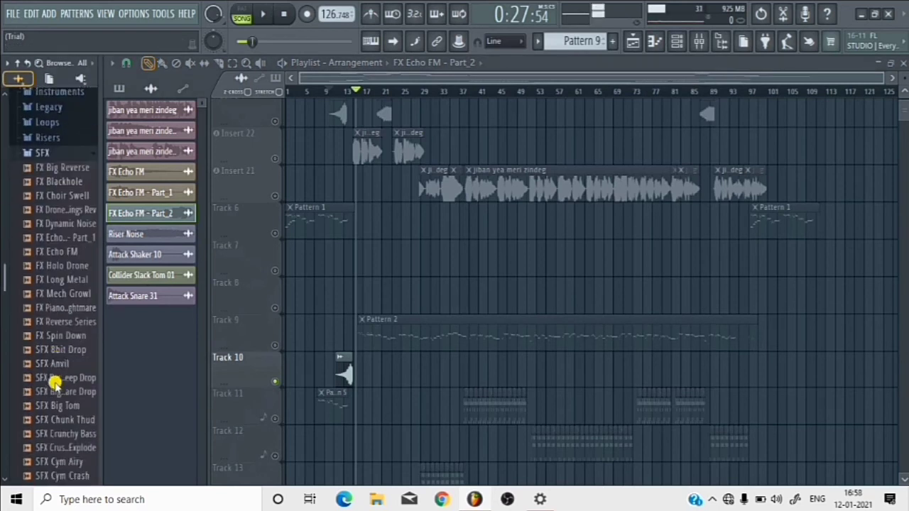
{"action": "scroll", "coordinate": [55, 383], "scroll_direction": "down", "scroll_amount": 8}
{"action": "scroll", "coordinate": [53, 186], "scroll_direction": "up", "scroll_amount": 4}
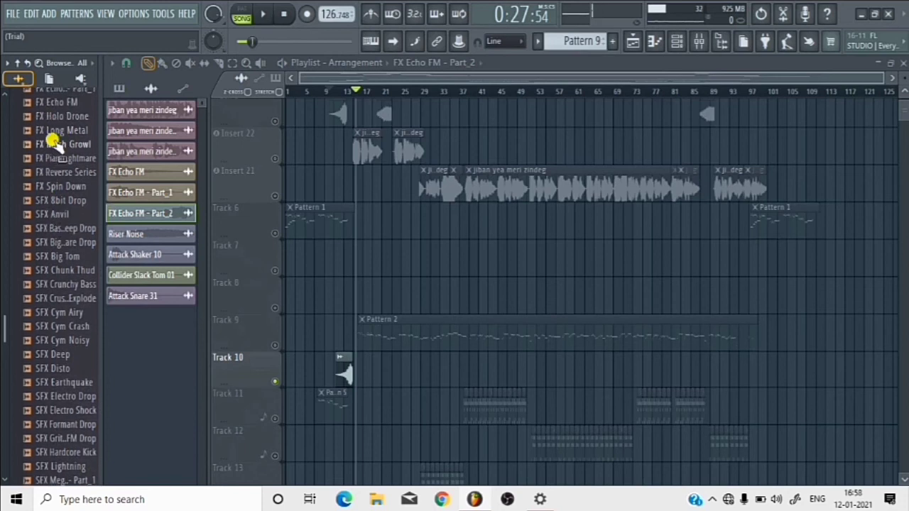
{"action": "scroll", "coordinate": [62, 419], "scroll_direction": "down", "scroll_amount": 3}
{"action": "scroll", "coordinate": [62, 416], "scroll_direction": "down", "scroll_amount": 3}
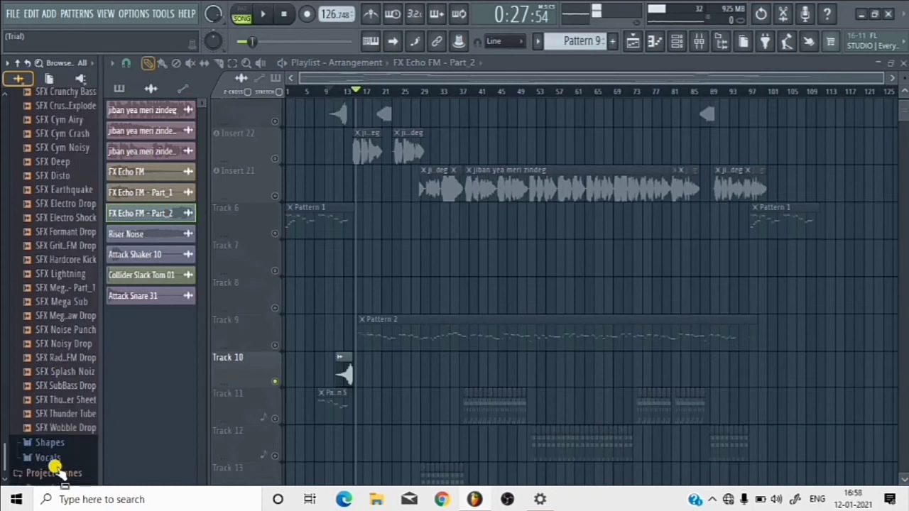
{"action": "scroll", "coordinate": [56, 468], "scroll_direction": "down", "scroll_amount": 3}
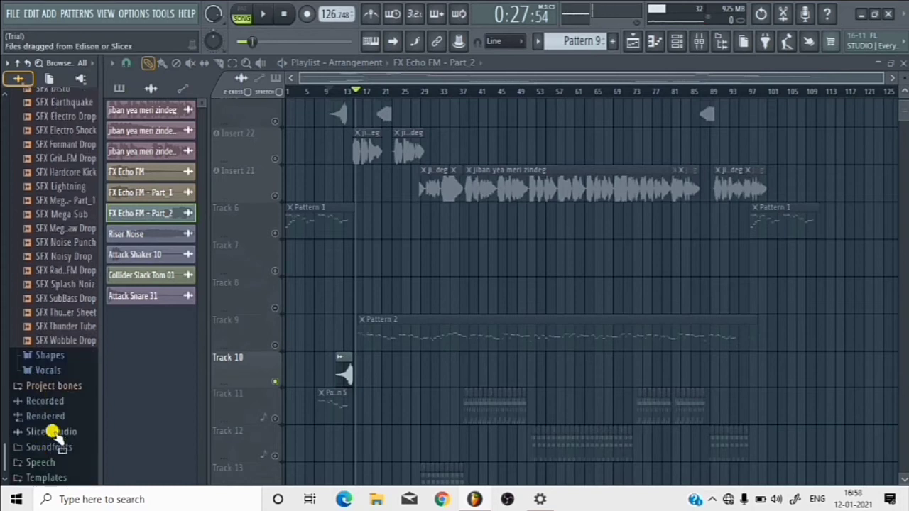
{"action": "left_click_drag", "start_coordinate": [328, 366], "coordinate": [322, 361]}
{"action": "right_click", "coordinate": [329, 358]}
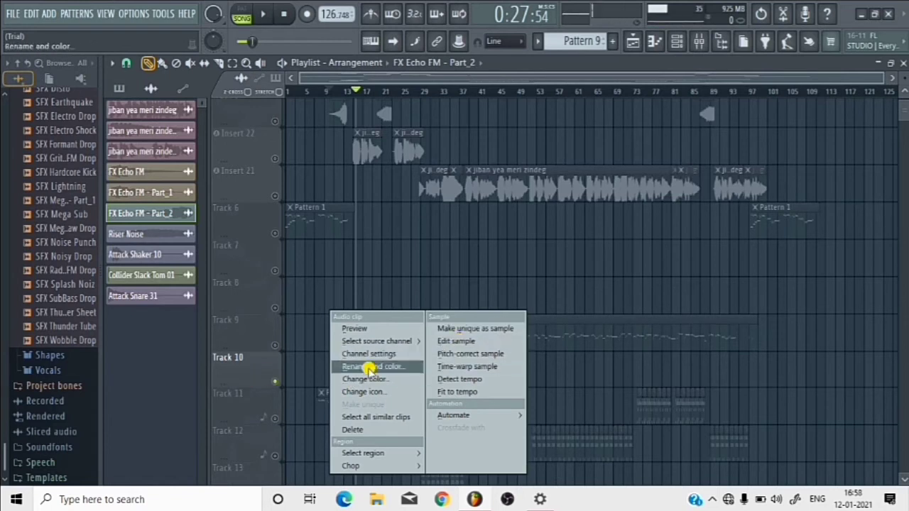
{"action": "left_click", "coordinate": [167, 384]}
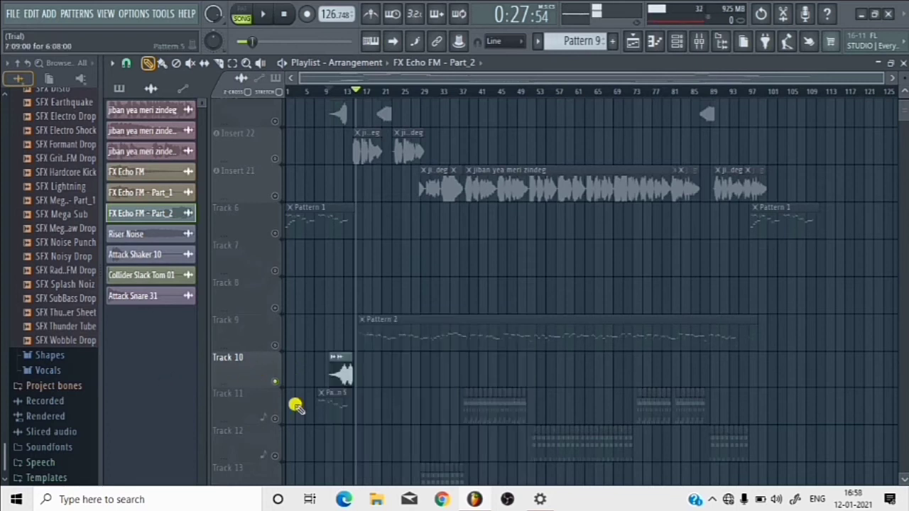
{"action": "mouse_move", "coordinate": [324, 366]}
{"action": "left_mouse_down"}
{"action": "mouse_move", "coordinate": [350, 375]}
{"action": "mouse_move", "coordinate": [334, 359]}
{"action": "left_mouse_up"}
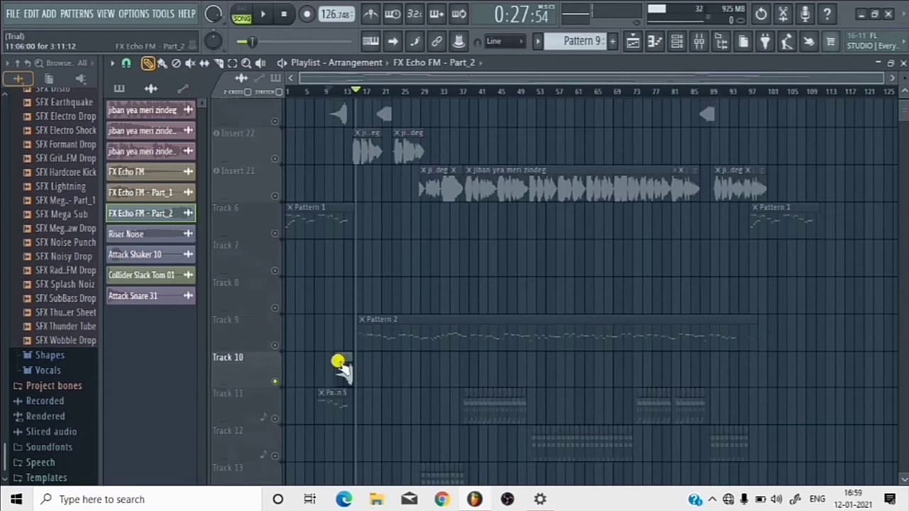
- Make the effect clip on Track 10 unique as a sample, saved as FX Echo FM - Part_2 - Part_1
{"action": "right_click", "coordinate": [339, 363]}
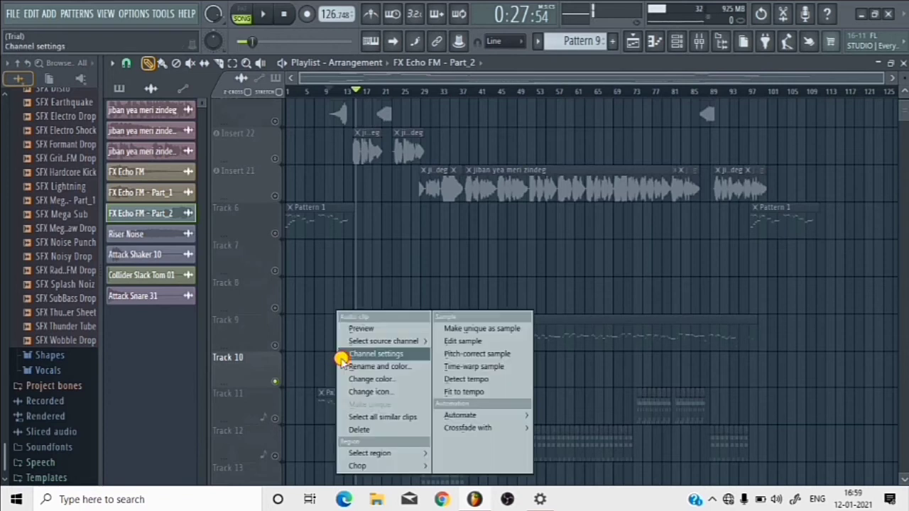
{"action": "left_click", "coordinate": [484, 331]}
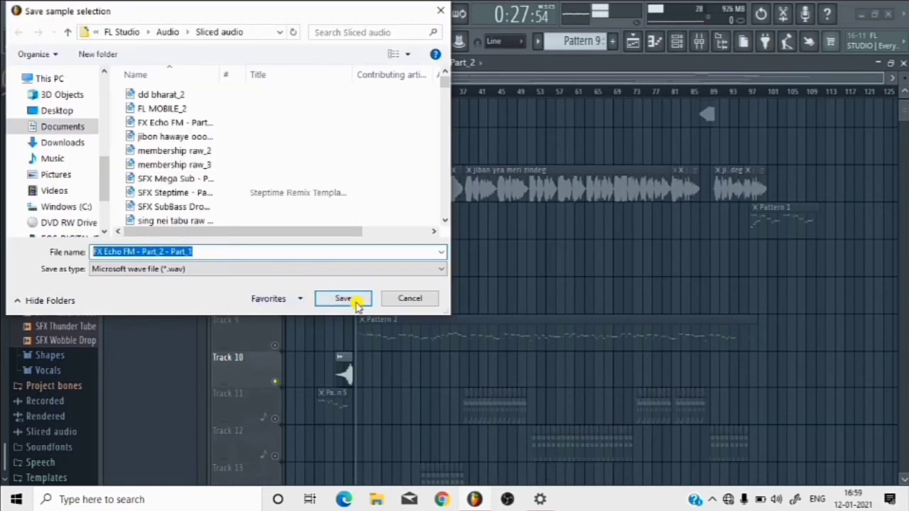
{"action": "left_click", "coordinate": [357, 301]}
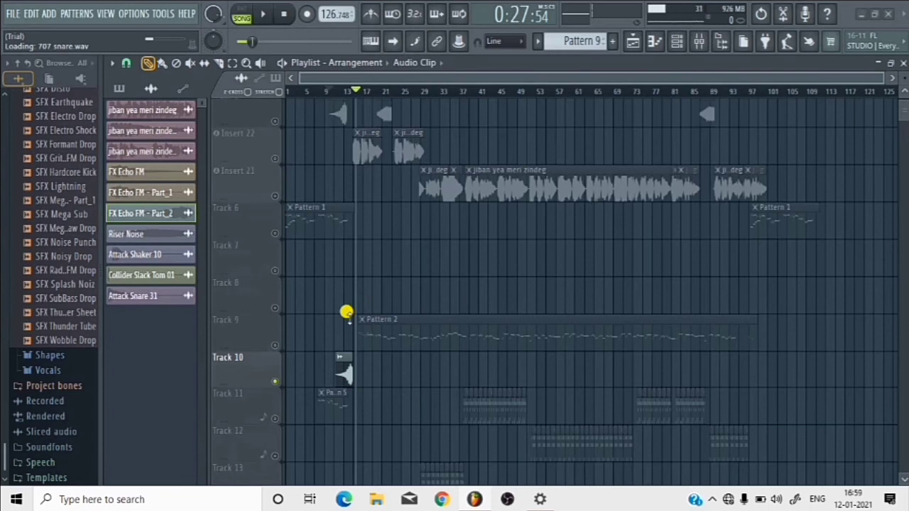
- Open the Track 10 clip's sample for editing in Edison and reverse its audio
{"action": "left_click", "coordinate": [339, 362]}
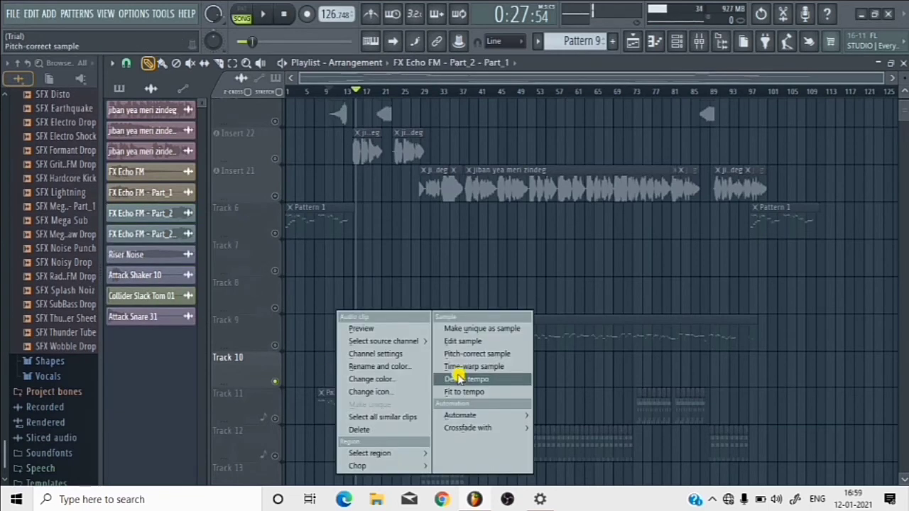
{"action": "left_click", "coordinate": [462, 343]}
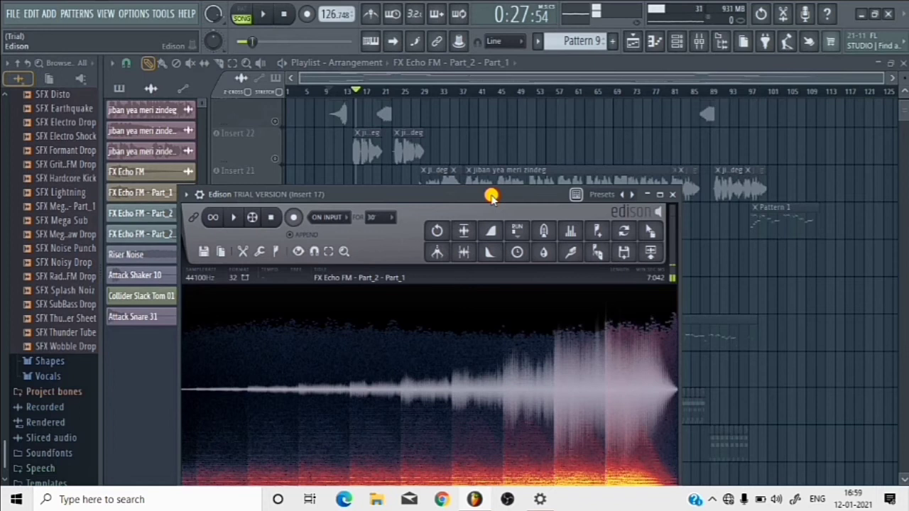
{"action": "left_click_drag", "start_coordinate": [492, 197], "coordinate": [614, 130]}
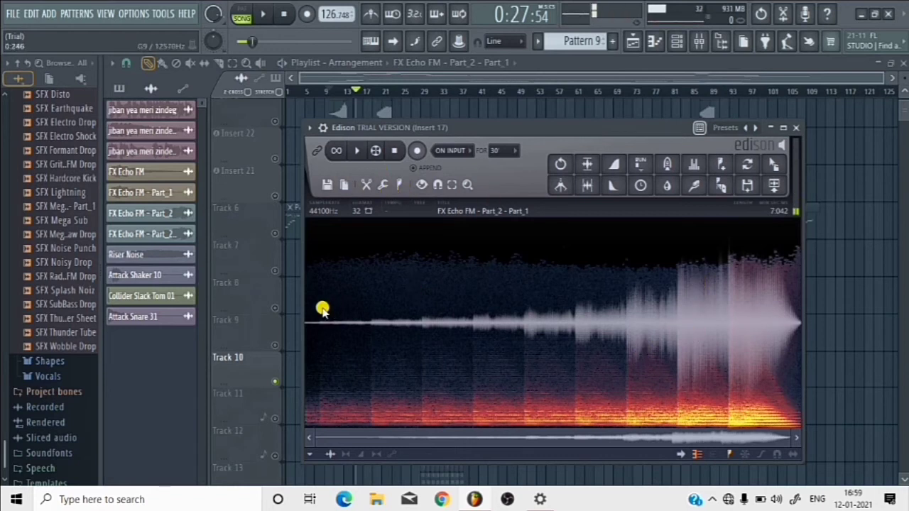
{"action": "left_click", "coordinate": [382, 186]}
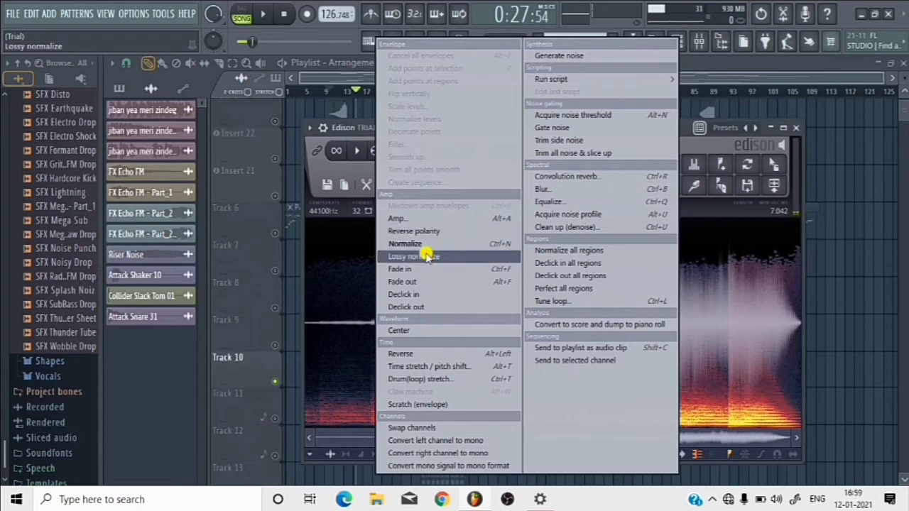
{"action": "left_click", "coordinate": [422, 354]}
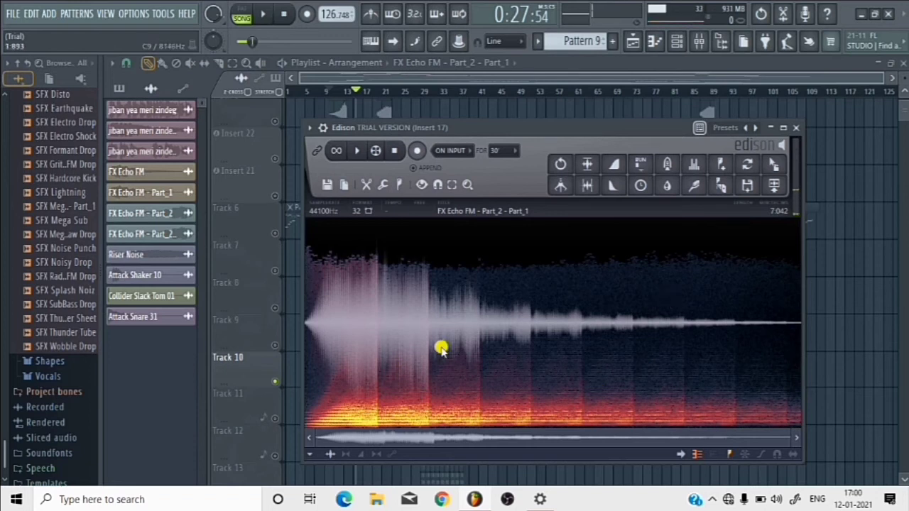
- Reverse the audio in Edison a second time to restore its original direction, and close Edison
{"action": "left_click", "coordinate": [383, 186]}
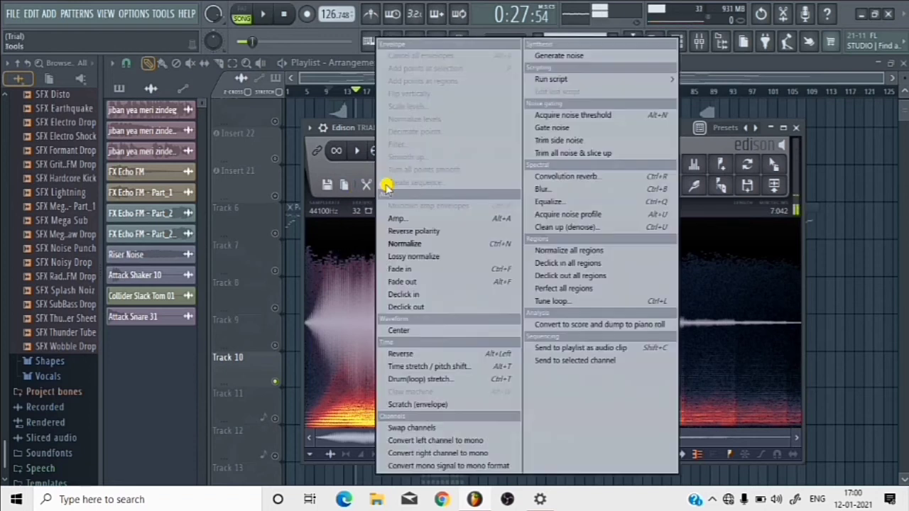
{"action": "left_click", "coordinate": [411, 353]}
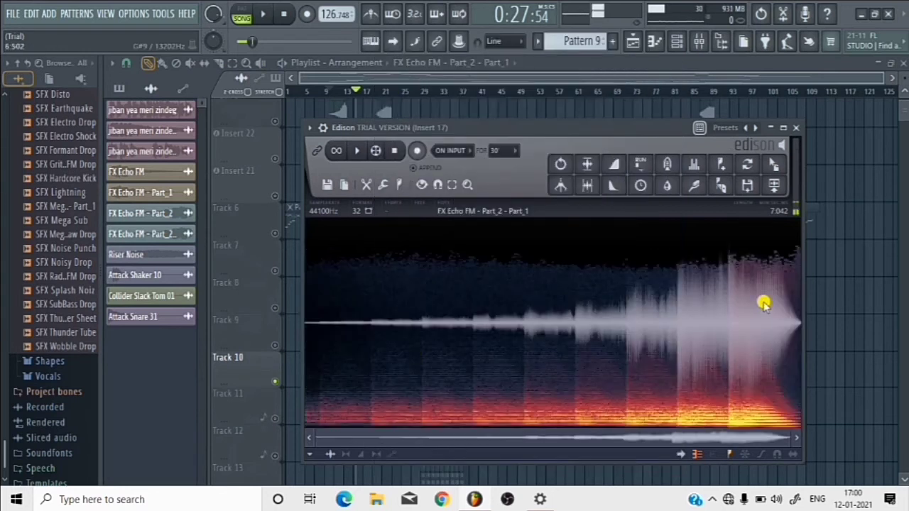
{"action": "left_click", "coordinate": [795, 128]}
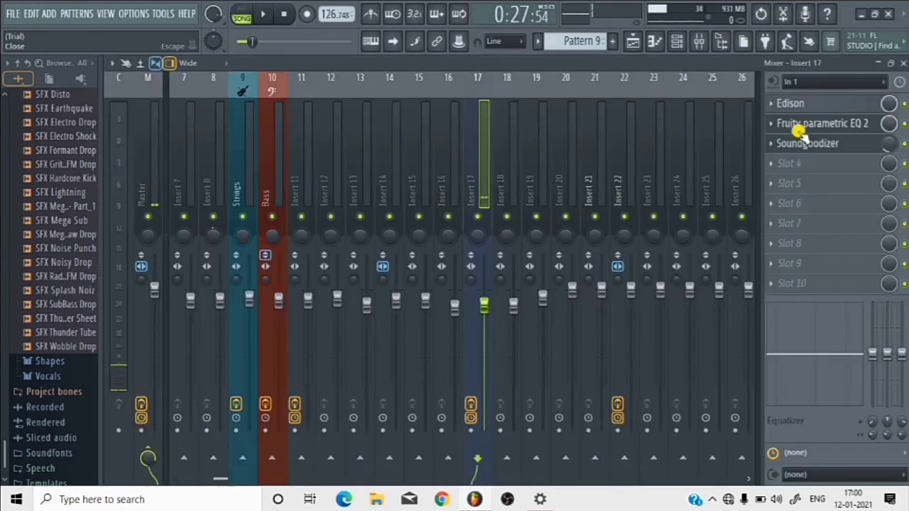
- Return to the playlist, play the soloed effect track above Insert 22 from about bar 84, and pause playback
{"action": "left_click", "coordinate": [631, 41]}
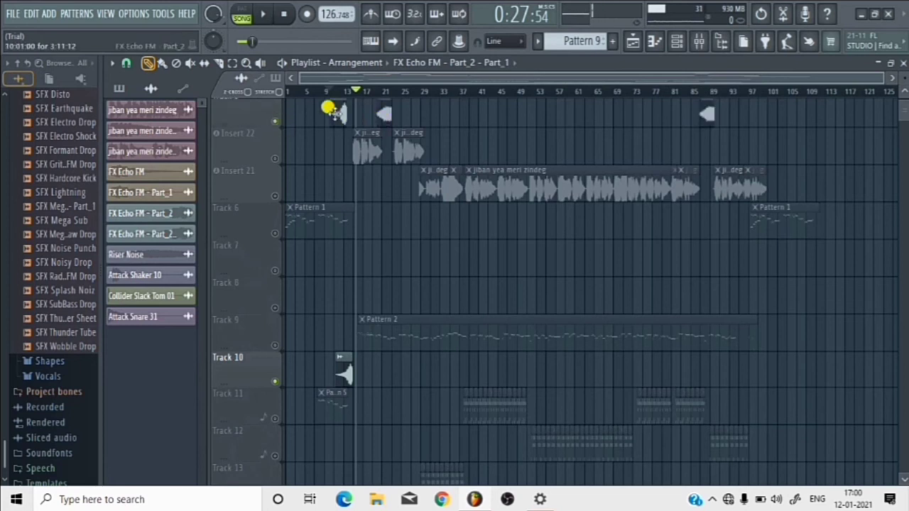
{"action": "left_click", "coordinate": [692, 92]}
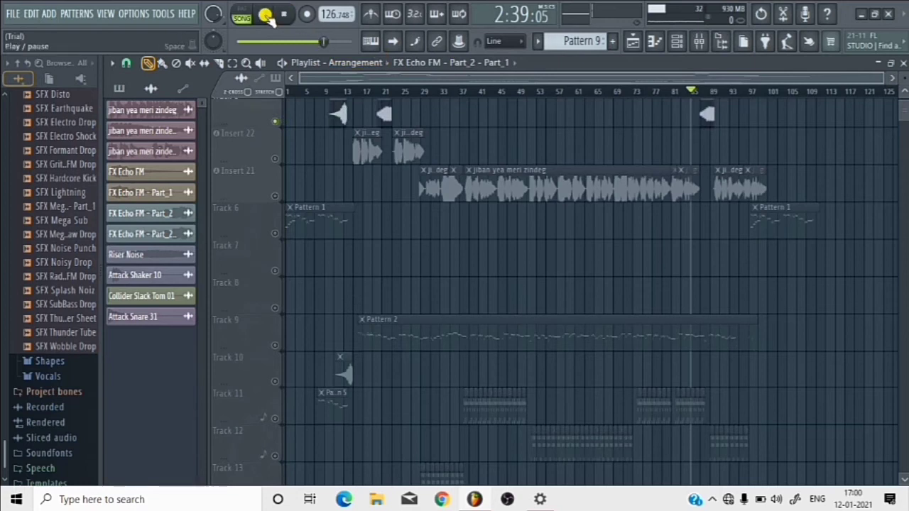
{"action": "left_click", "coordinate": [284, 62]}
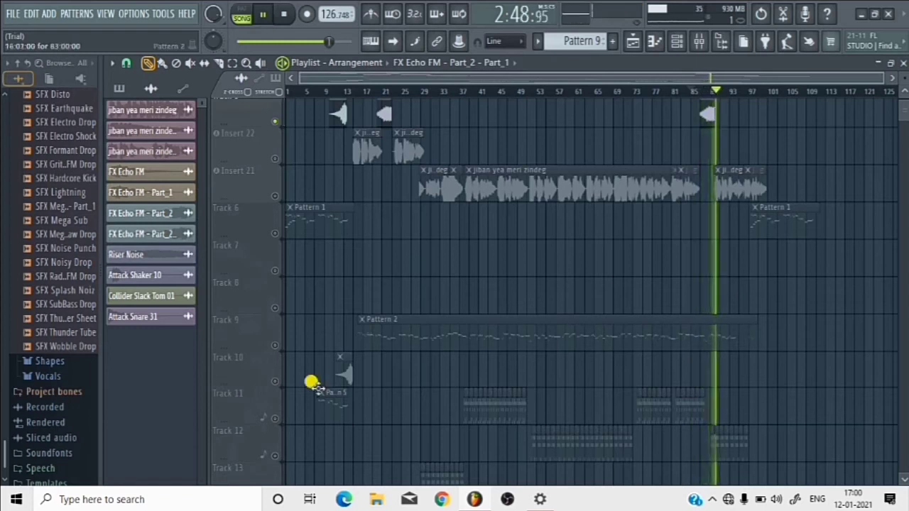
{"action": "left_click", "coordinate": [260, 17]}
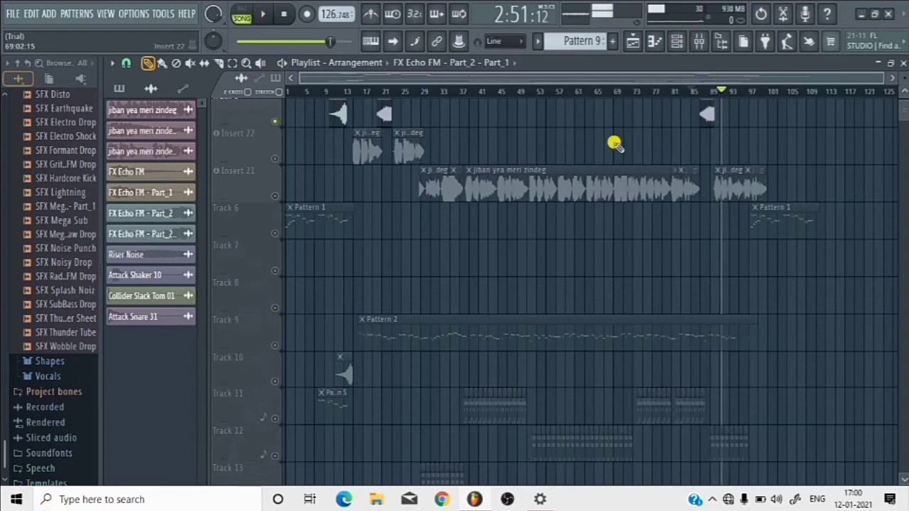
- Unmute Insert 22, Insert 21 and Tracks 6 to 9 in the playlist
{"action": "left_click", "coordinate": [277, 157]}
{"action": "left_click", "coordinate": [277, 193]}
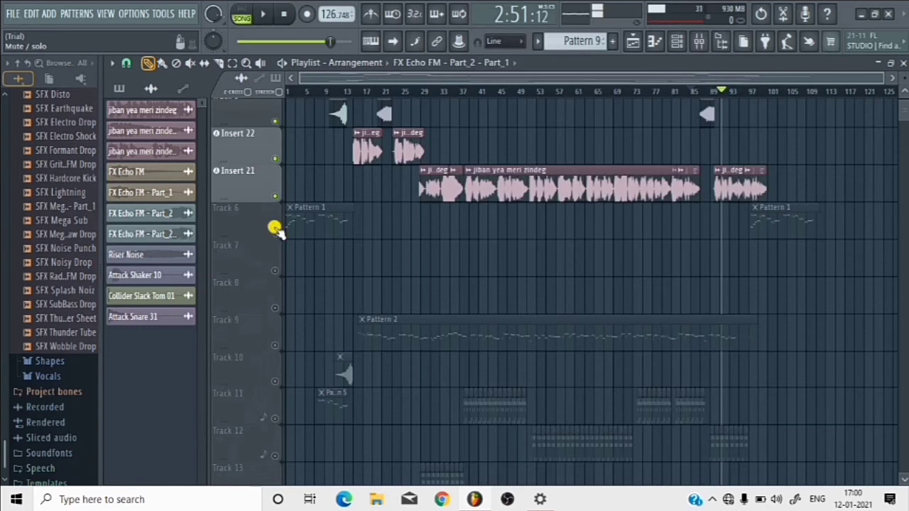
{"action": "left_click", "coordinate": [274, 230]}
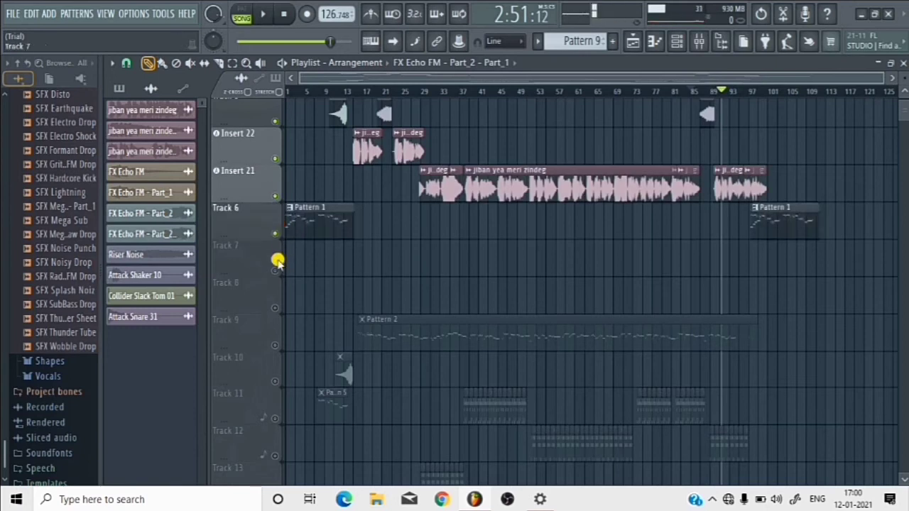
{"action": "left_click", "coordinate": [274, 344]}
{"action": "left_click_drag", "start_coordinate": [264, 380], "coordinate": [272, 387]}
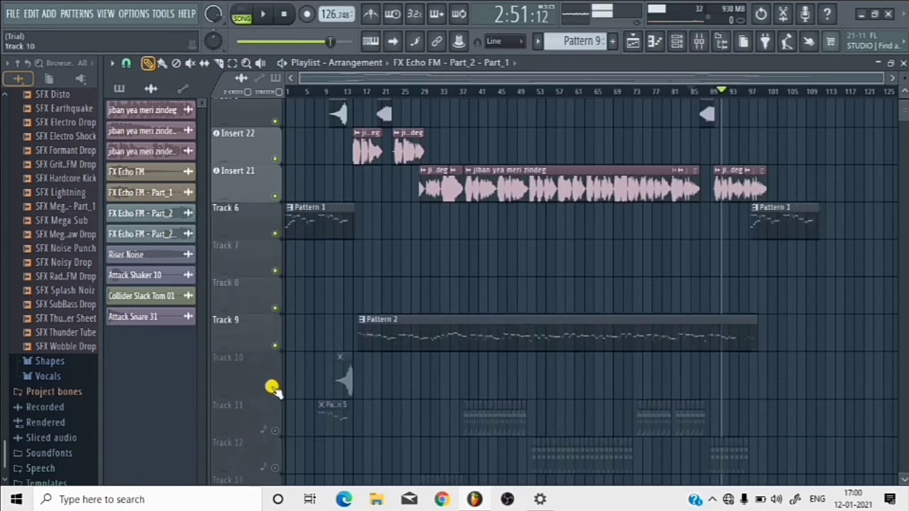
- Open the mixer, inspect the effect slots of Insert 22 and look over the mixer tracks
{"action": "left_click", "coordinate": [677, 41]}
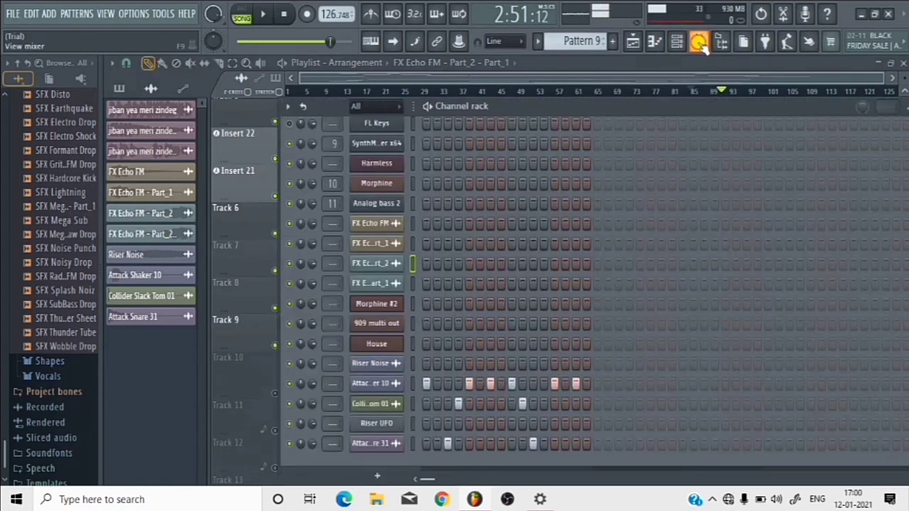
{"action": "left_click", "coordinate": [699, 42]}
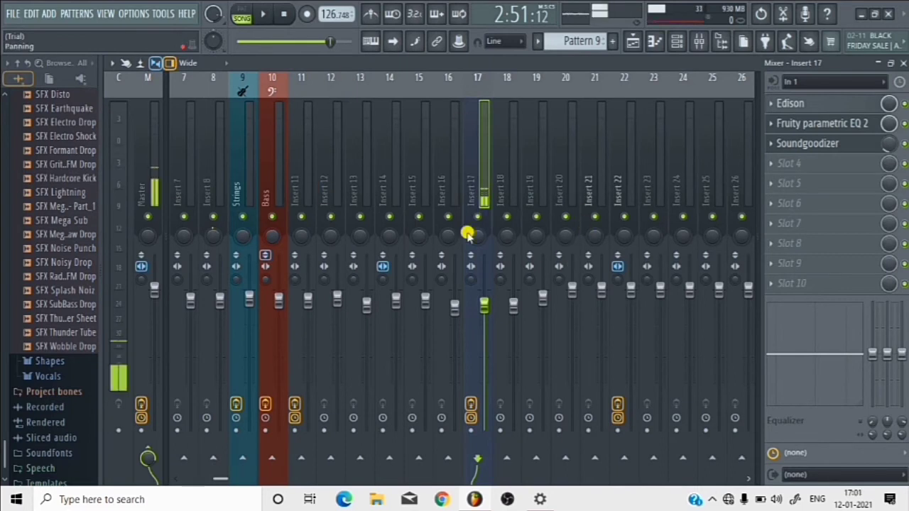
{"action": "left_click", "coordinate": [611, 190]}
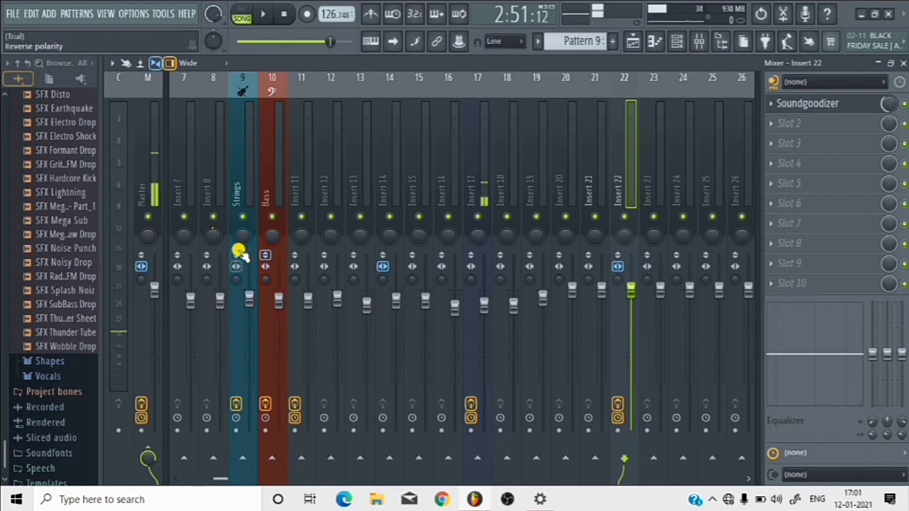
{"action": "scroll", "coordinate": [191, 218], "scroll_direction": "up", "scroll_amount": 6}
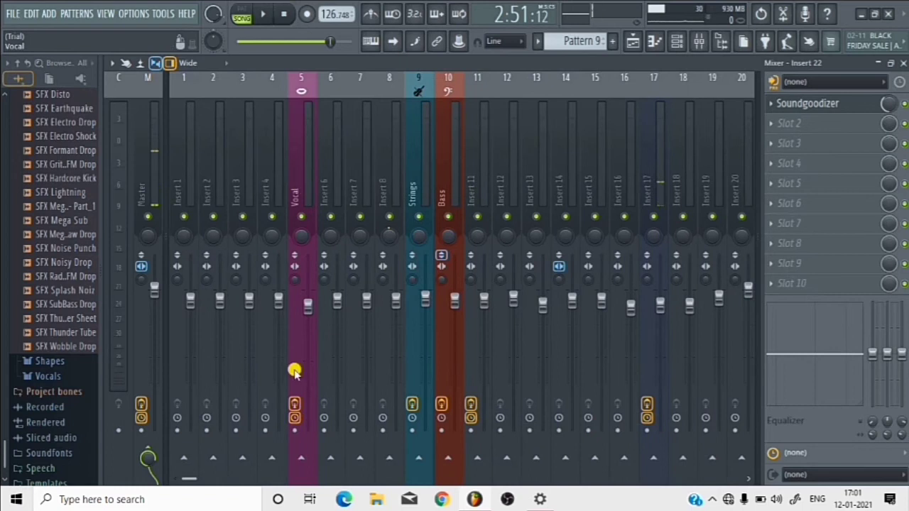
{"action": "scroll", "coordinate": [338, 206], "scroll_direction": "down", "scroll_amount": 6}
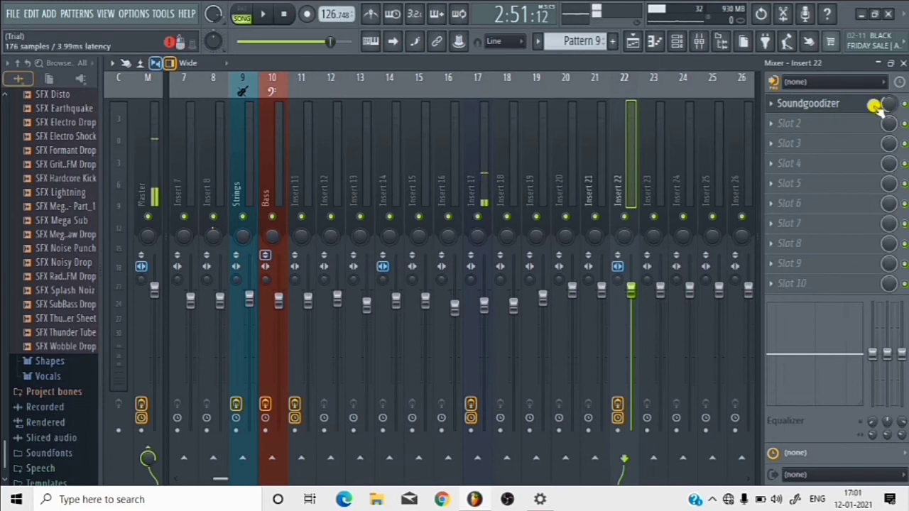
{"action": "scroll", "coordinate": [406, 162], "scroll_direction": "up", "scroll_amount": 6}
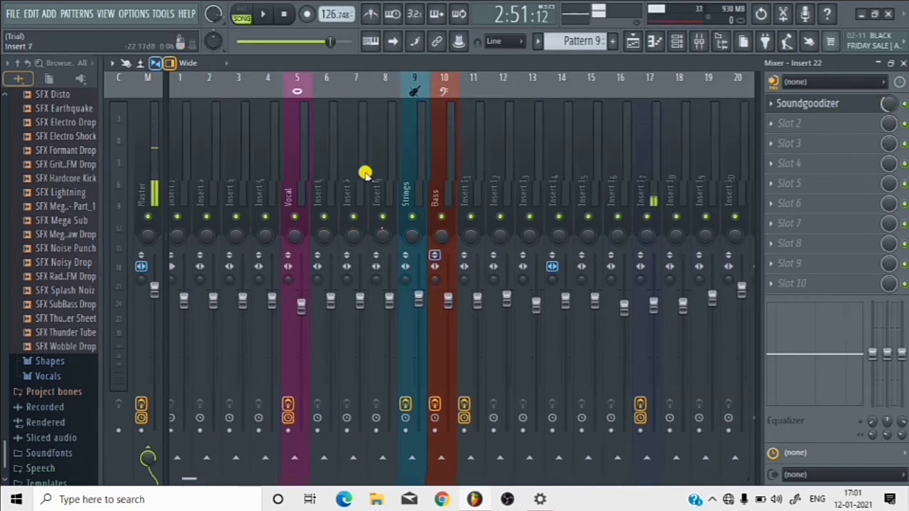
- Inspect the effect chains on the Vocal, Strings and Bass mixer tracks in turn
{"action": "left_click", "coordinate": [297, 163]}
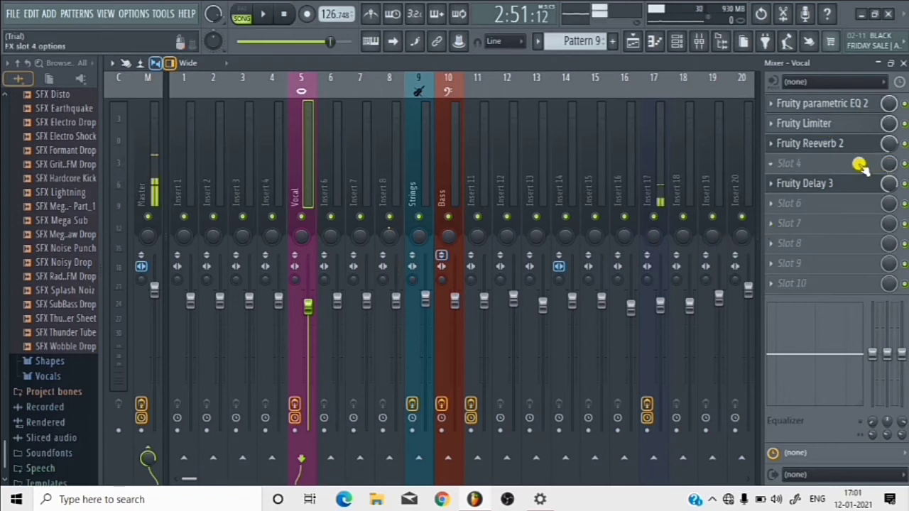
{"action": "left_click", "coordinate": [412, 158]}
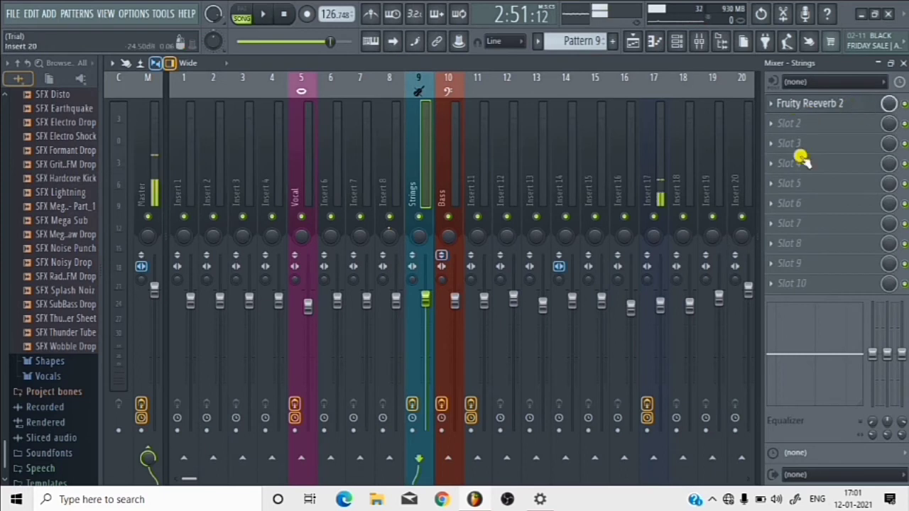
{"action": "left_click", "coordinate": [450, 172]}
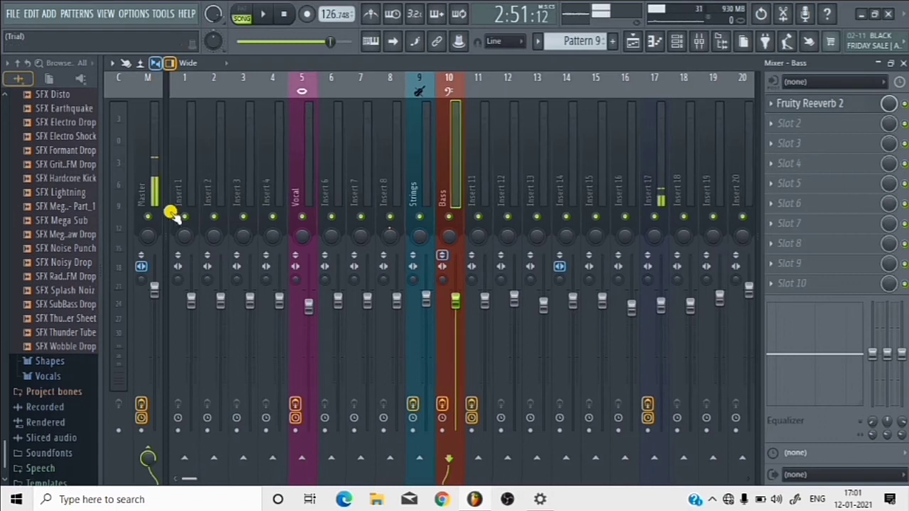
- Check the effect slots of several unnamed mixer tracks, including Insert 1 and Insert 2
{"action": "left_click", "coordinate": [174, 148]}
{"action": "left_click", "coordinate": [220, 146]}
{"action": "left_click", "coordinate": [342, 149]}
{"action": "left_click", "coordinate": [240, 157]}
{"action": "left_click", "coordinate": [208, 167]}
{"action": "left_click", "coordinate": [191, 175]}
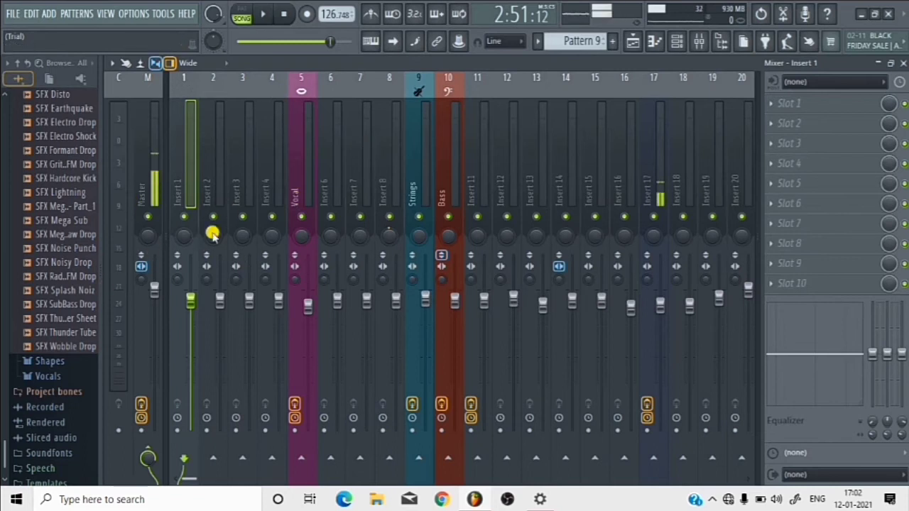
{"action": "left_click", "coordinate": [210, 189]}
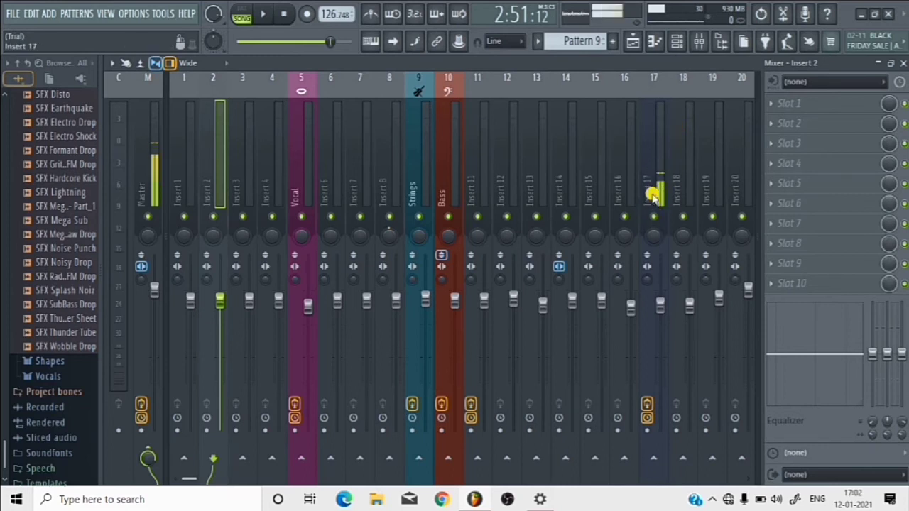
- Check the effect chain on Insert 17, and select mixer tracks 1 through 17 together
{"action": "left_click", "coordinate": [652, 133]}
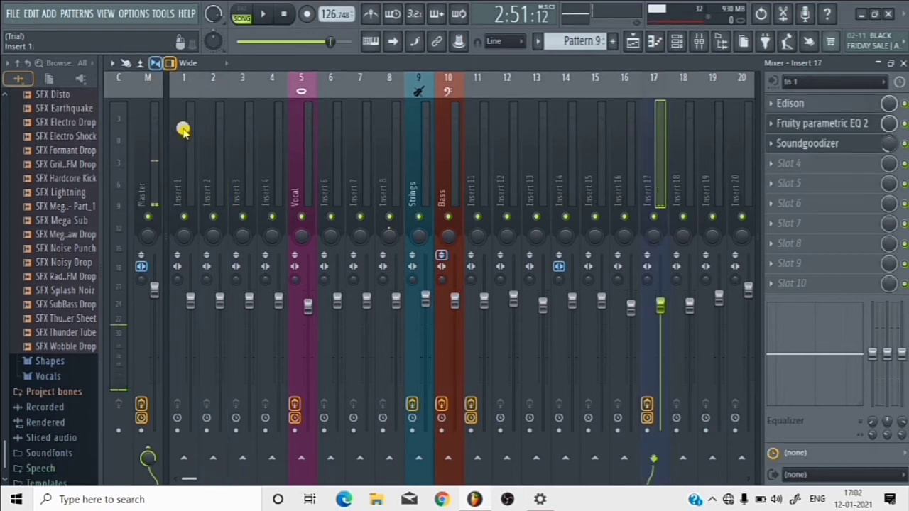
{"action": "left_click_drag", "start_coordinate": [176, 142], "coordinate": [651, 183]}
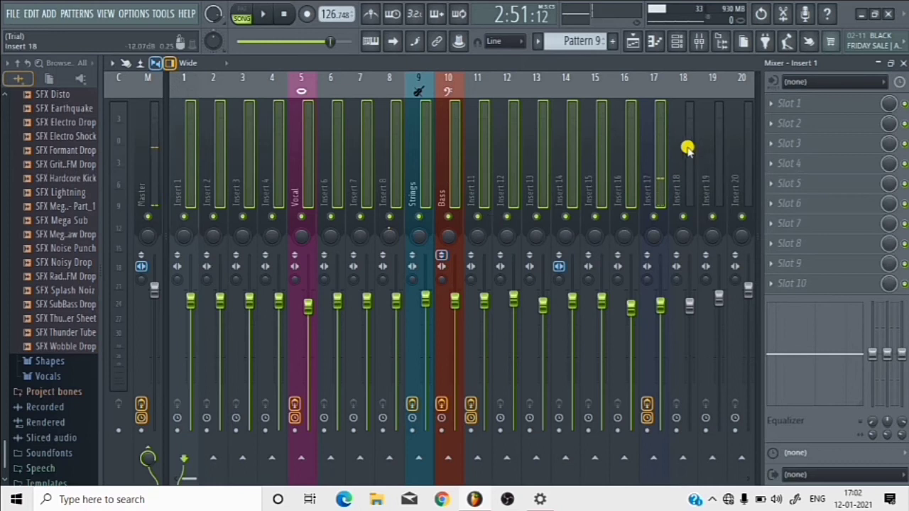
{"action": "scroll", "coordinate": [663, 178], "scroll_direction": "down", "scroll_amount": 6}
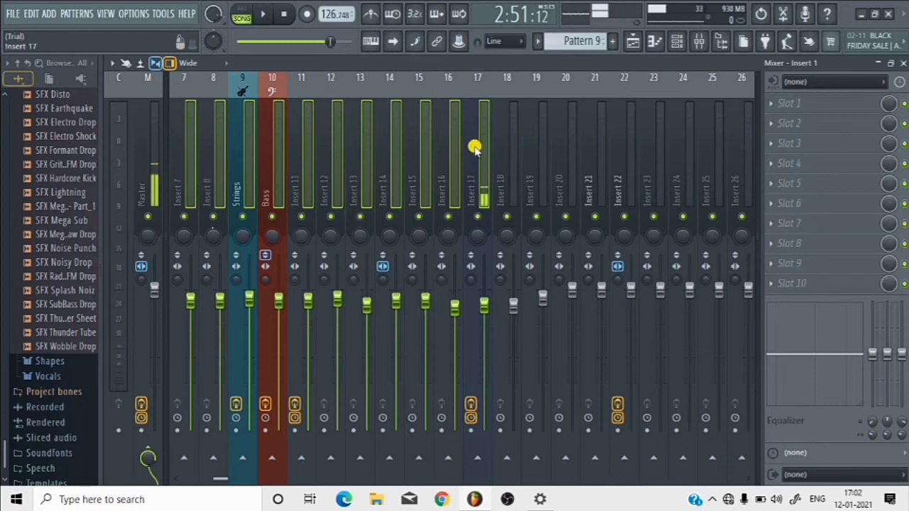
- Check the effect slots of Insert 21 and Insert 22, and lower the volume fader of Insert 18 slightly
{"action": "left_click", "coordinate": [584, 149]}
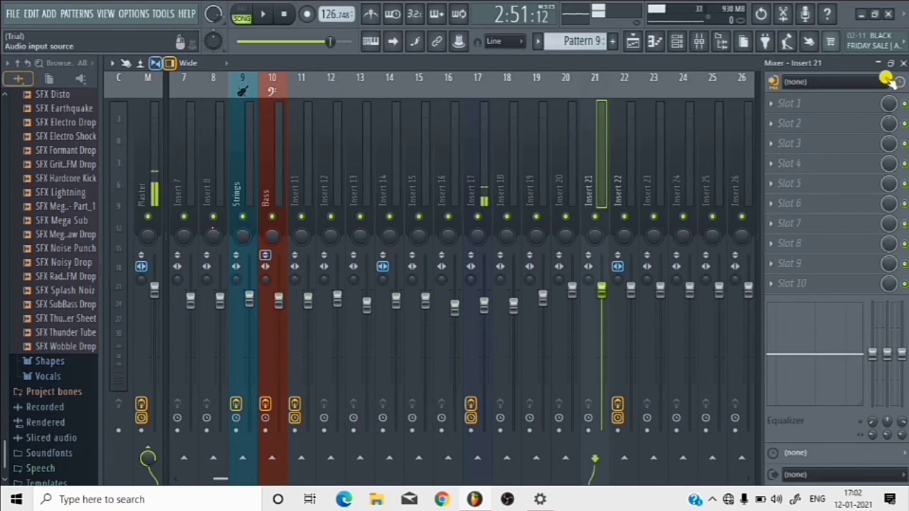
{"action": "left_click", "coordinate": [616, 168]}
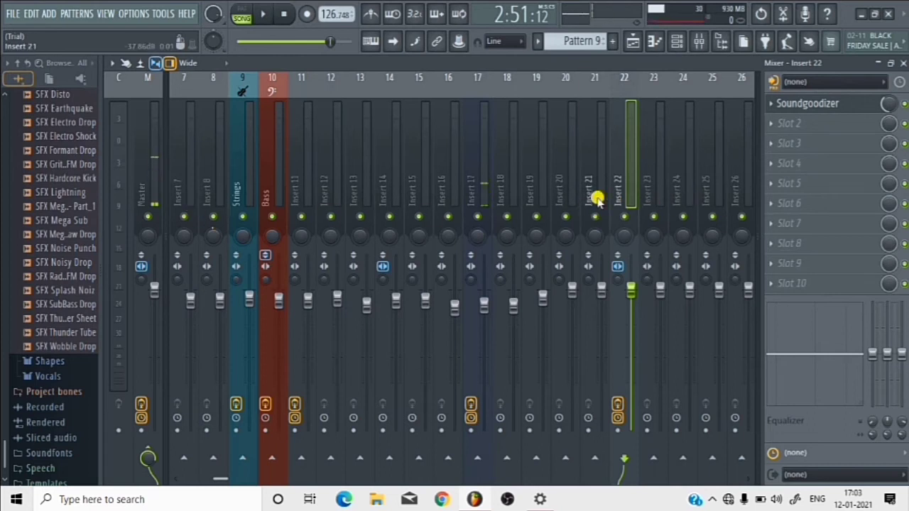
{"action": "left_click_drag", "start_coordinate": [511, 392], "coordinate": [512, 410]}
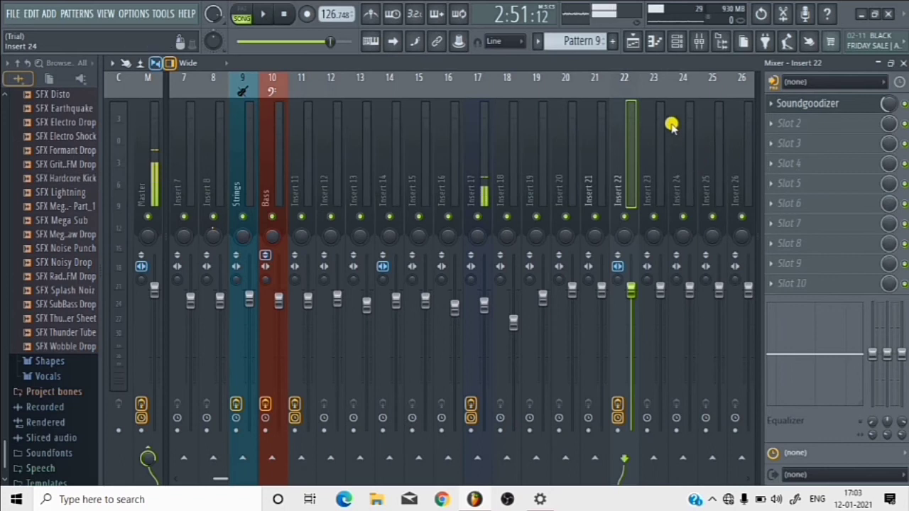
- Open the playlist, look over its tracks and inspect Track 6's instrument track mode options without choosing one
{"action": "left_click", "coordinate": [634, 42]}
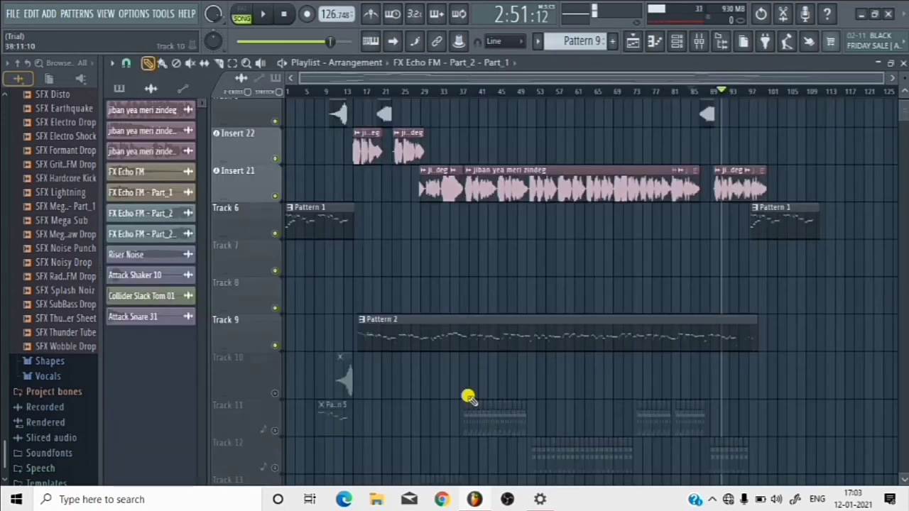
{"action": "scroll", "coordinate": [207, 401], "scroll_direction": "down", "scroll_amount": 4}
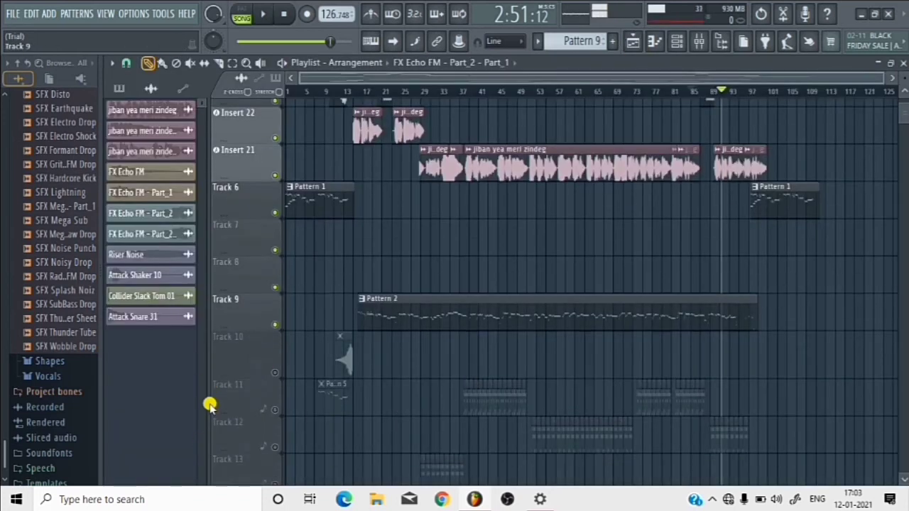
{"action": "scroll", "coordinate": [206, 387], "scroll_direction": "up", "scroll_amount": 2}
{"action": "scroll", "coordinate": [206, 387], "scroll_direction": "up", "scroll_amount": 1}
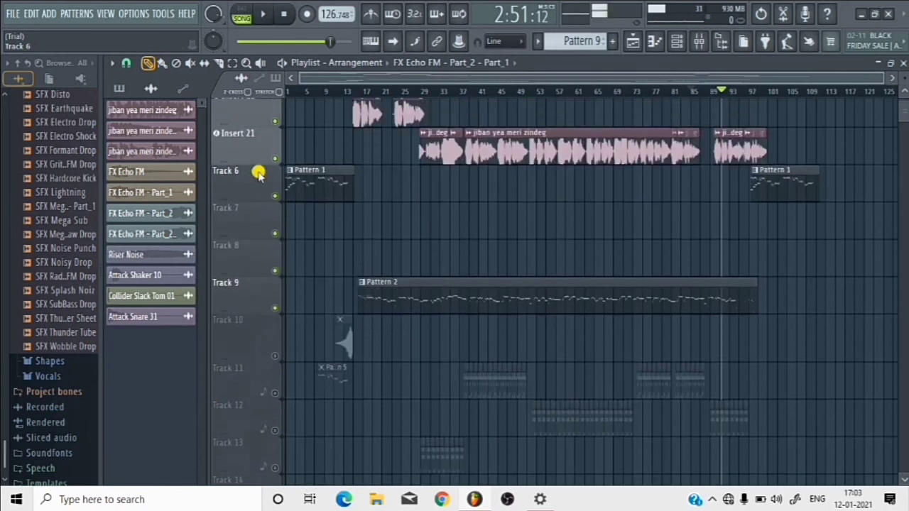
{"action": "right_click", "coordinate": [260, 355]}
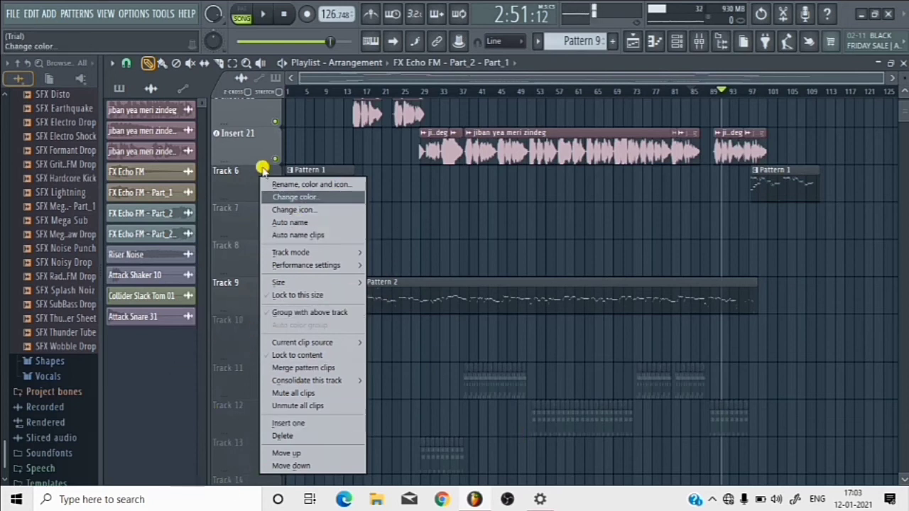
{"action": "mouse_move", "coordinate": [291, 252]}
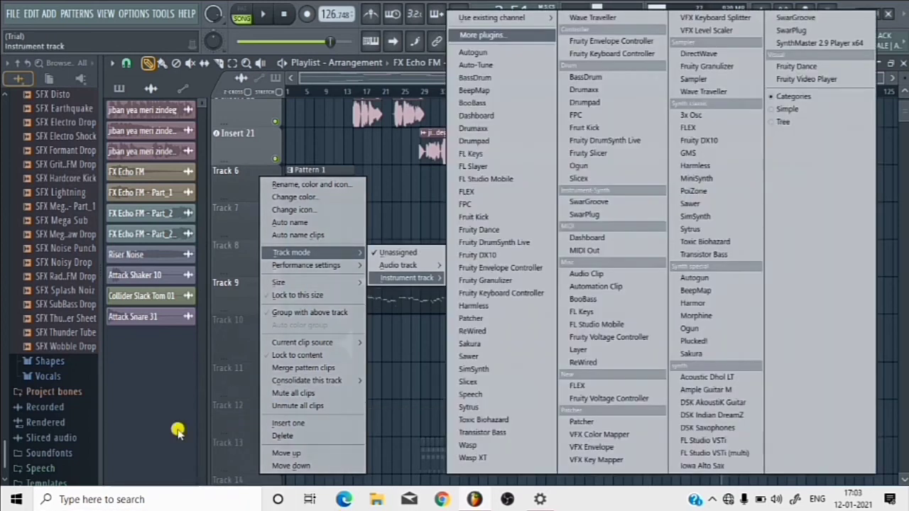
{"action": "left_click", "coordinate": [125, 440]}
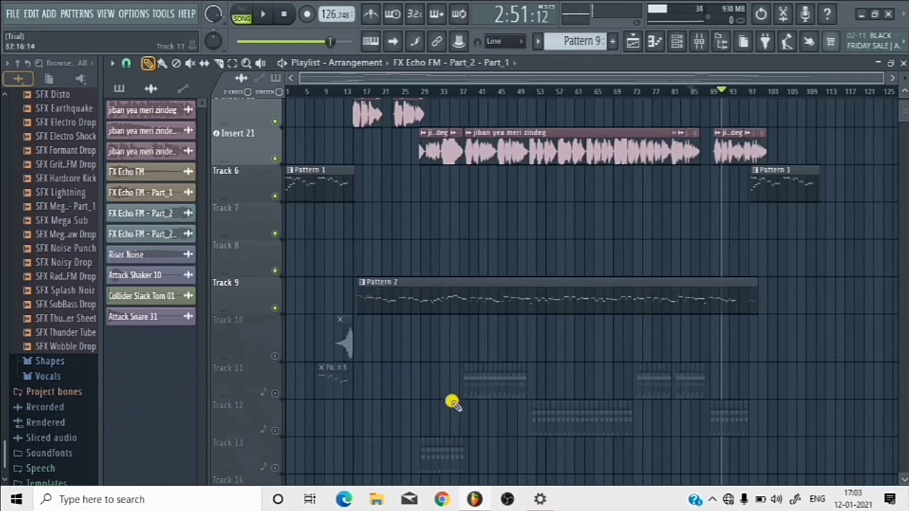
- Unmute playlist tracks 10, 11, 12 and 13 as well as tracks 1 and 2
{"action": "left_click", "coordinate": [274, 358]}
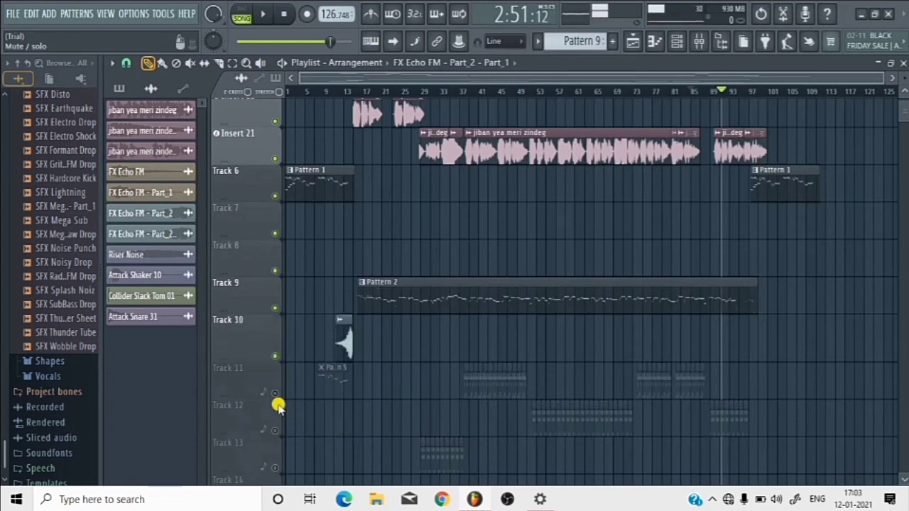
{"action": "left_click", "coordinate": [275, 393]}
{"action": "left_click", "coordinate": [275, 431]}
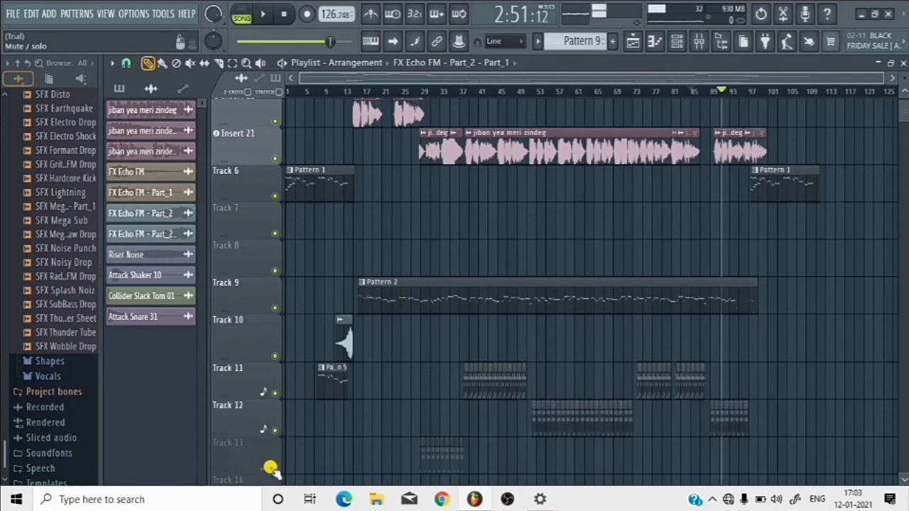
{"action": "left_click", "coordinate": [275, 469]}
{"action": "scroll", "coordinate": [263, 367], "scroll_direction": "down", "scroll_amount": 5}
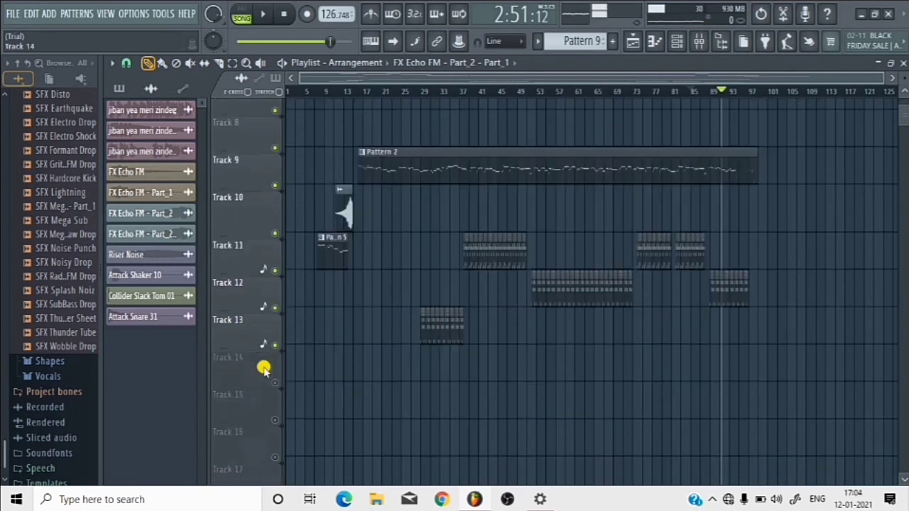
{"action": "scroll", "coordinate": [257, 338], "scroll_direction": "up", "scroll_amount": 9}
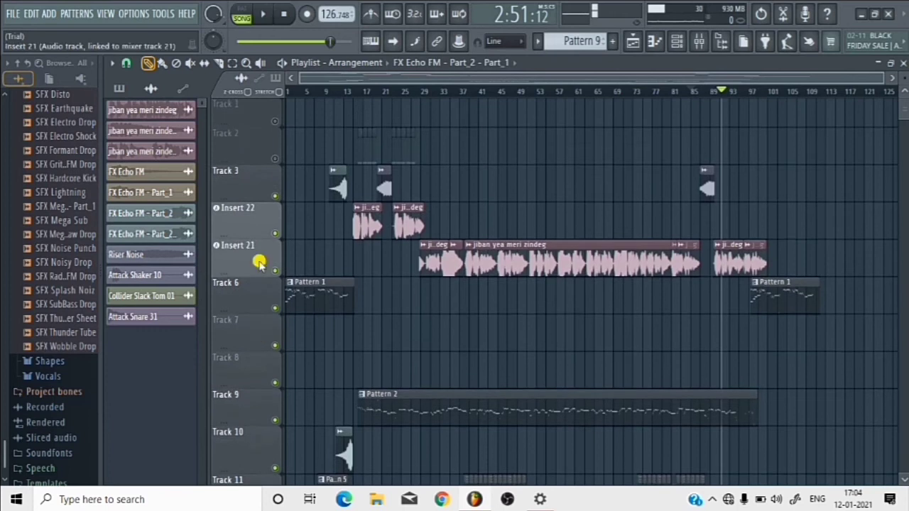
{"action": "left_click", "coordinate": [275, 159]}
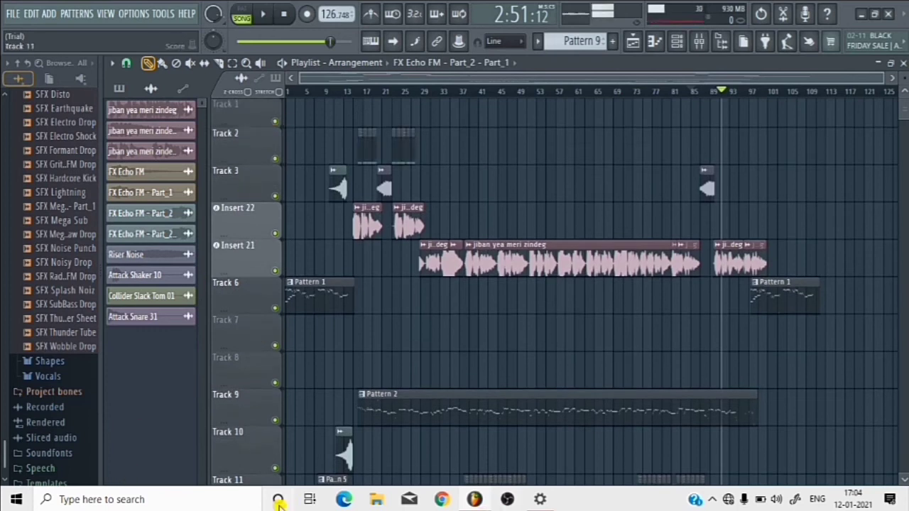
- Review the playlist tracks, play the song briefly from its beginning and pause playback
{"action": "scroll", "coordinate": [577, 381], "scroll_direction": "down", "scroll_amount": 2}
{"action": "scroll", "coordinate": [575, 380], "scroll_direction": "down", "scroll_amount": 6}
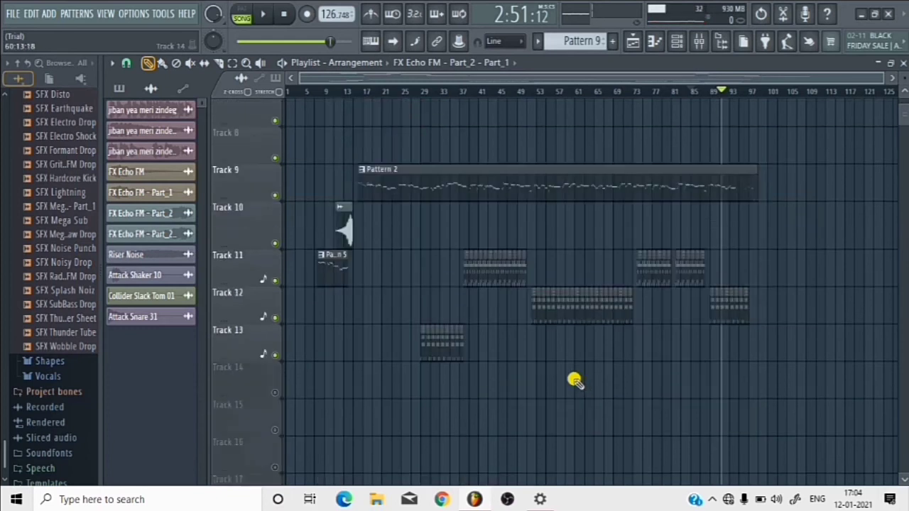
{"action": "scroll", "coordinate": [625, 286], "scroll_direction": "up", "scroll_amount": 2}
{"action": "scroll", "coordinate": [625, 288], "scroll_direction": "up", "scroll_amount": 8}
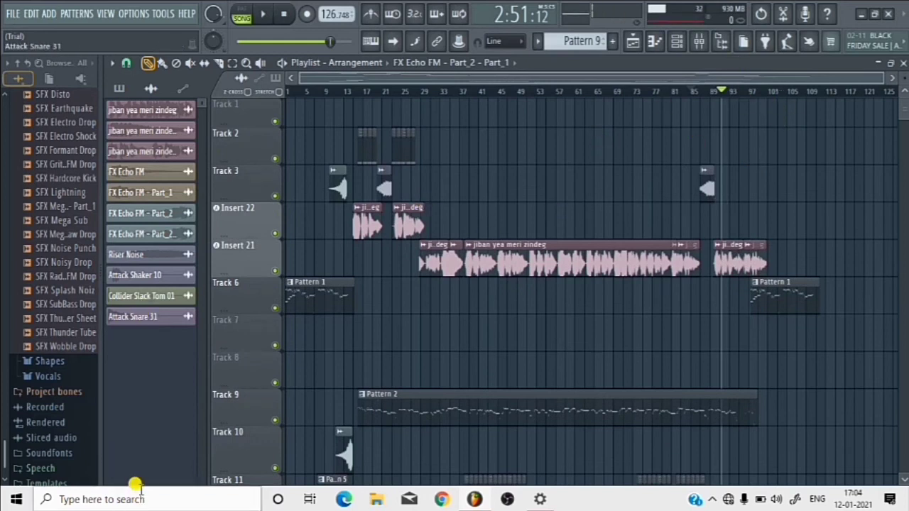
{"action": "left_click", "coordinate": [263, 16]}
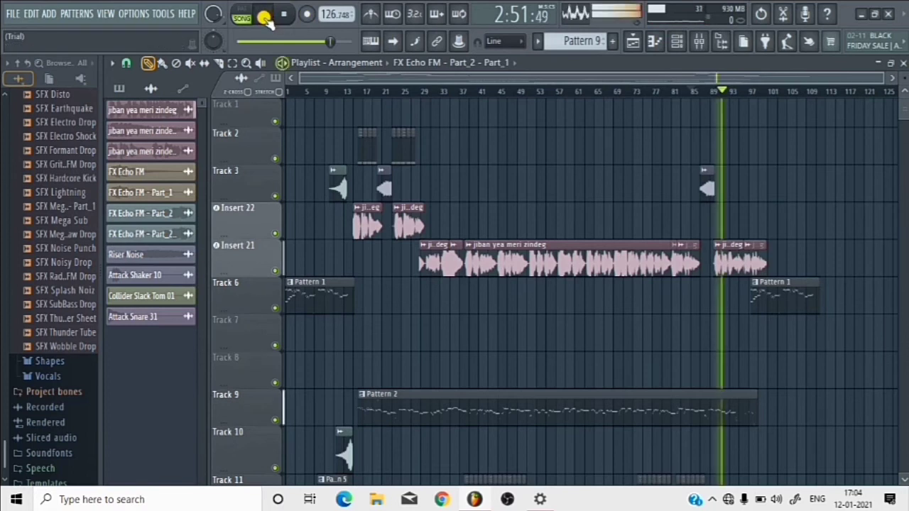
{"action": "left_click_drag", "start_coordinate": [243, 42], "coordinate": [34, 67]}
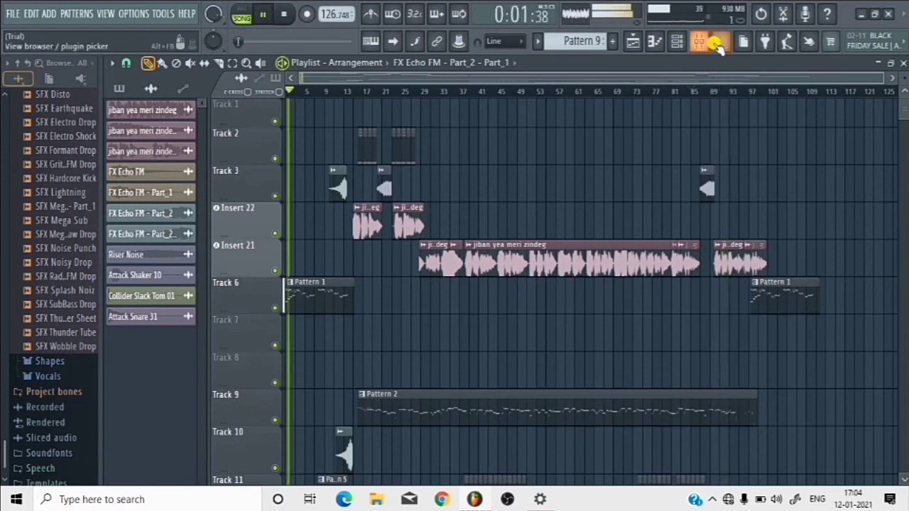
{"action": "left_click", "coordinate": [262, 15]}
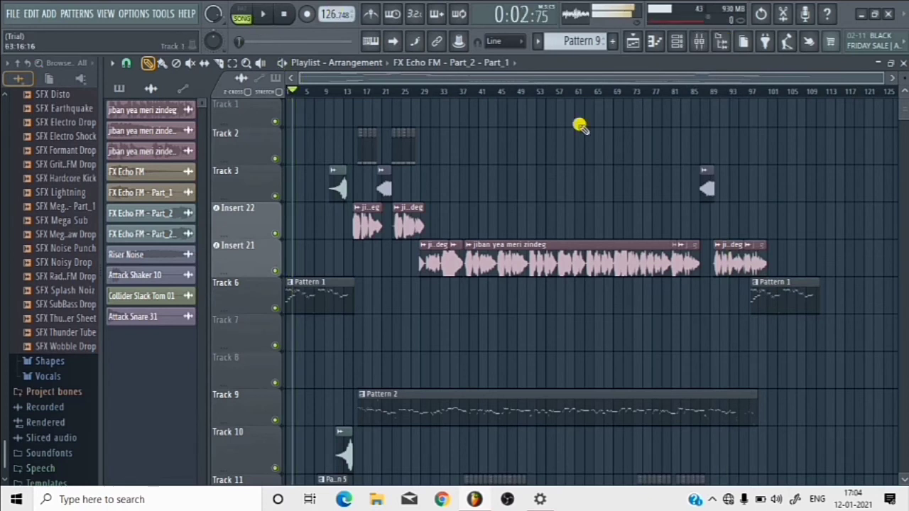
- Set the audio input source of mixer track Insert 17 to (none)
{"action": "left_click", "coordinate": [699, 41]}
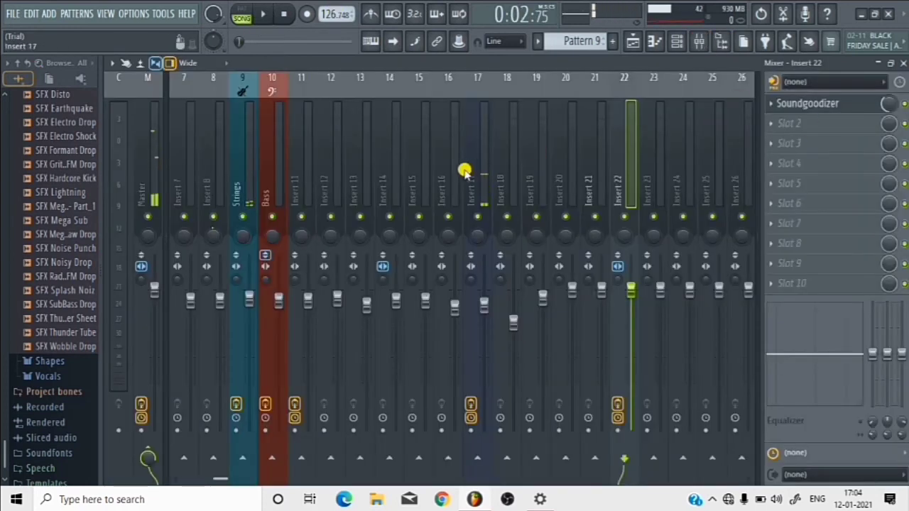
{"action": "left_click", "coordinate": [478, 179]}
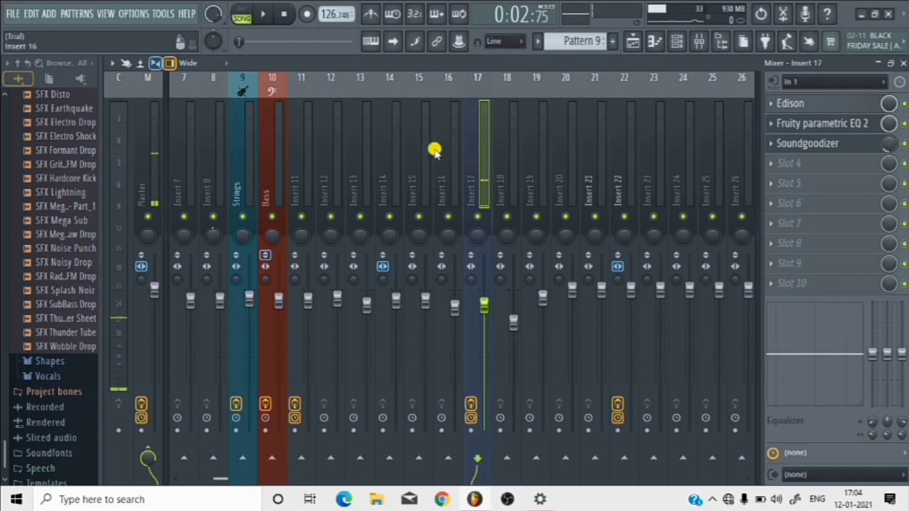
{"action": "left_click", "coordinate": [885, 82]}
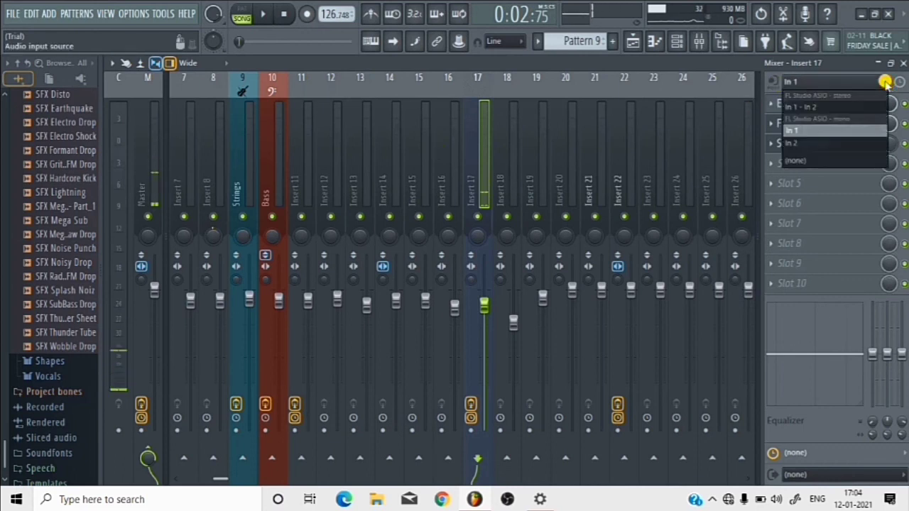
{"action": "left_click", "coordinate": [800, 164]}
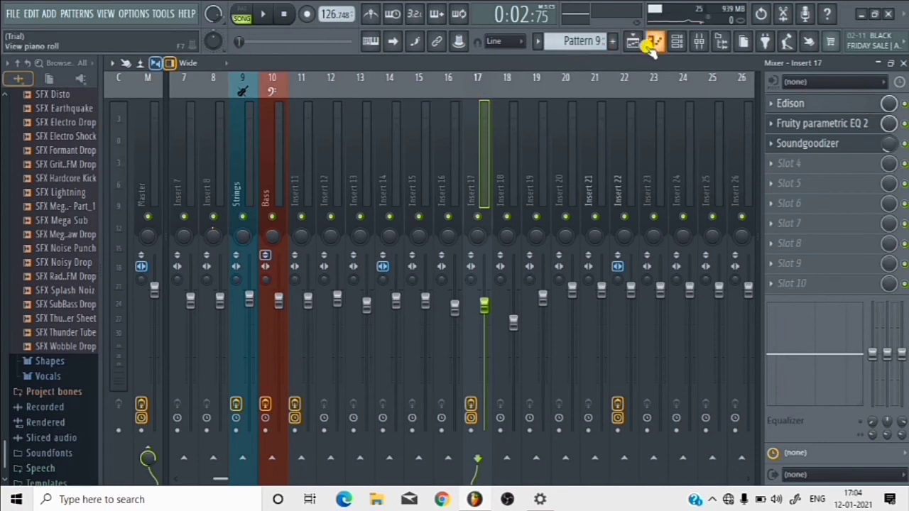
- Look over the channels in the channel rack, return to the playlist and play the whole song
{"action": "left_click", "coordinate": [676, 43]}
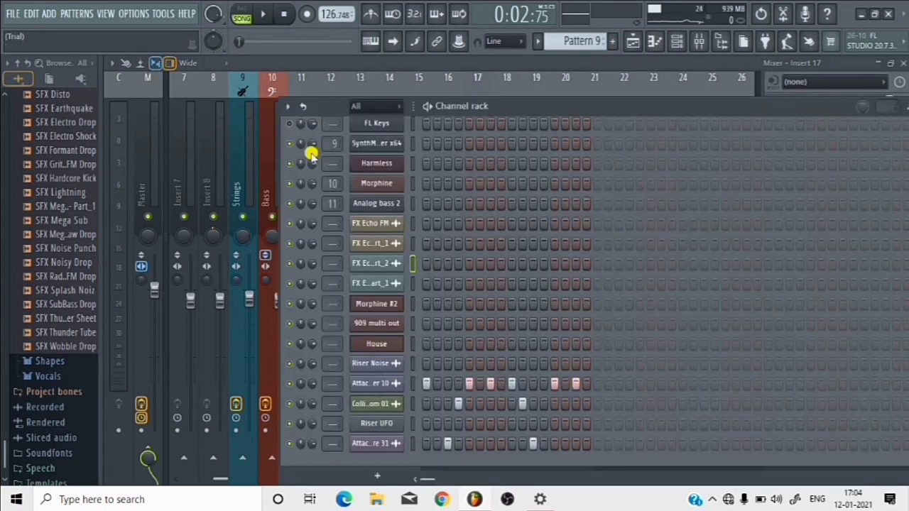
{"action": "scroll", "coordinate": [294, 255], "scroll_direction": "up", "scroll_amount": 7}
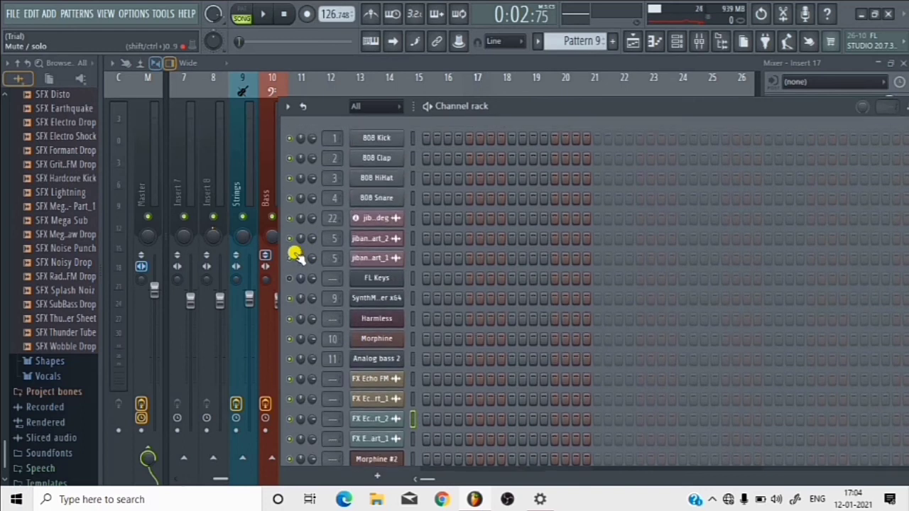
{"action": "left_click", "coordinate": [631, 41]}
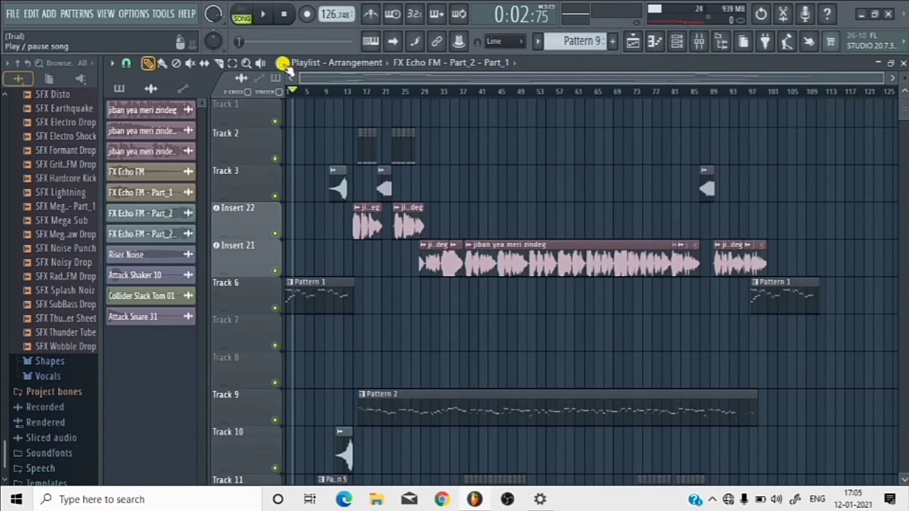
{"action": "key", "text": "space"}
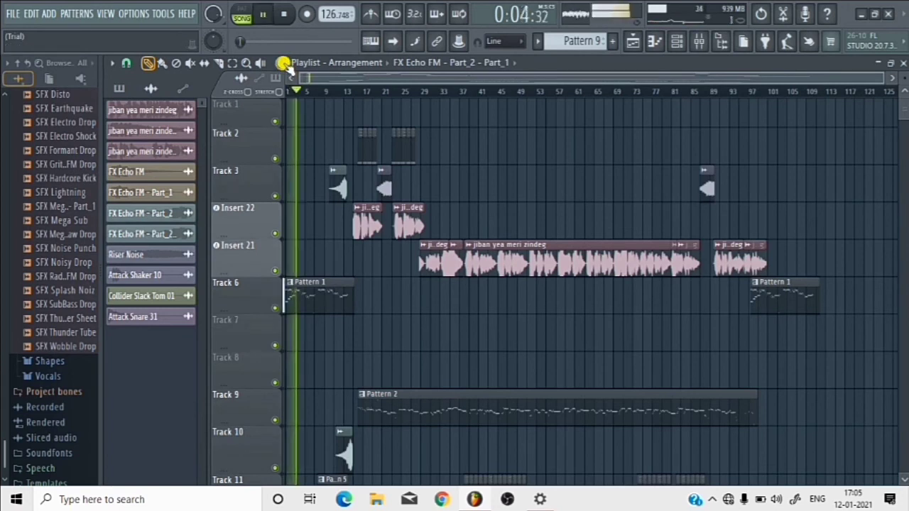
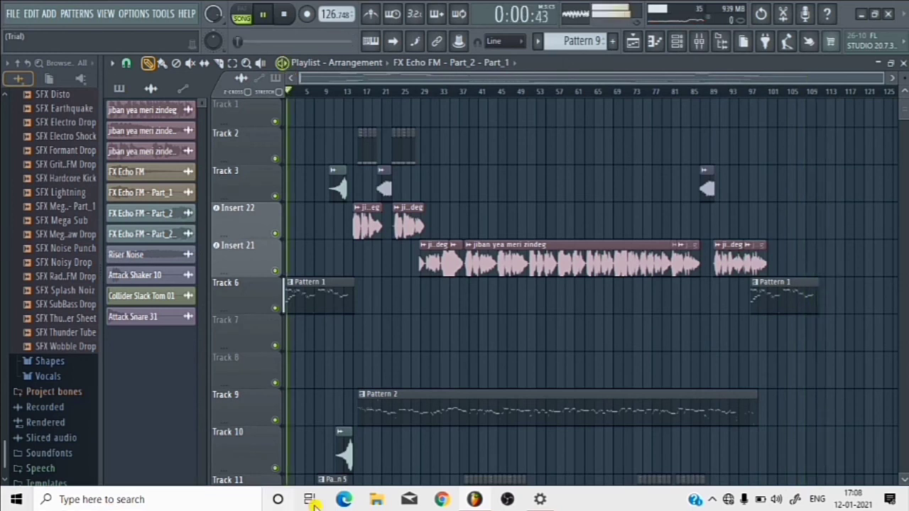
- Pause playback and set Insert 17's audio input source in the mixer to mono In 1
{"action": "left_click", "coordinate": [263, 14]}
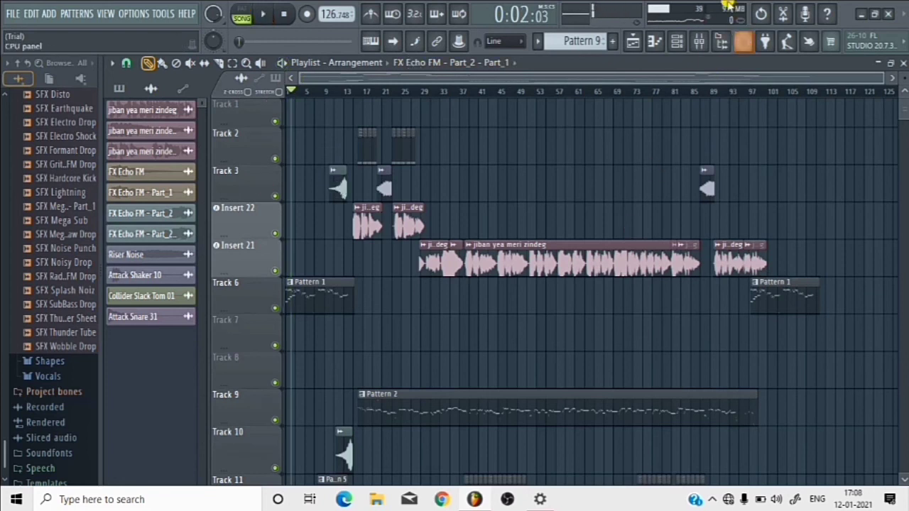
{"action": "left_click", "coordinate": [698, 44]}
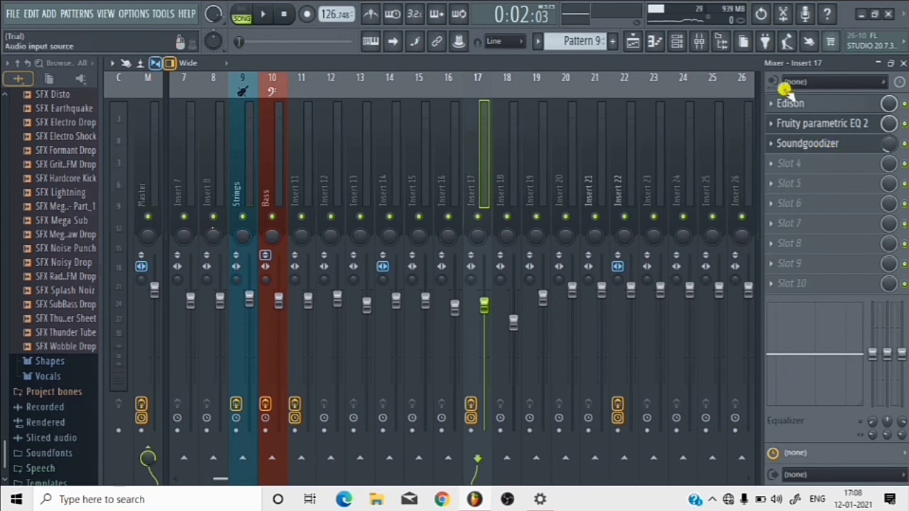
{"action": "left_click", "coordinate": [868, 83]}
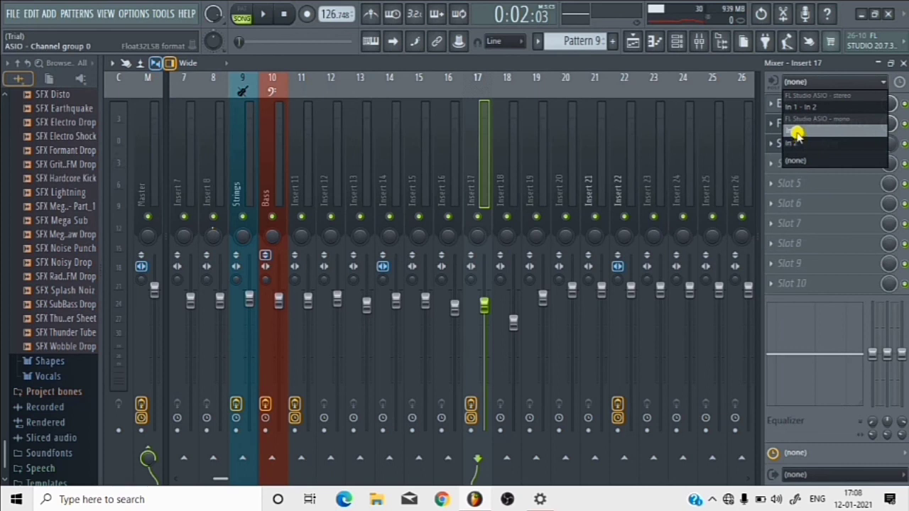
{"action": "left_click", "coordinate": [796, 134]}
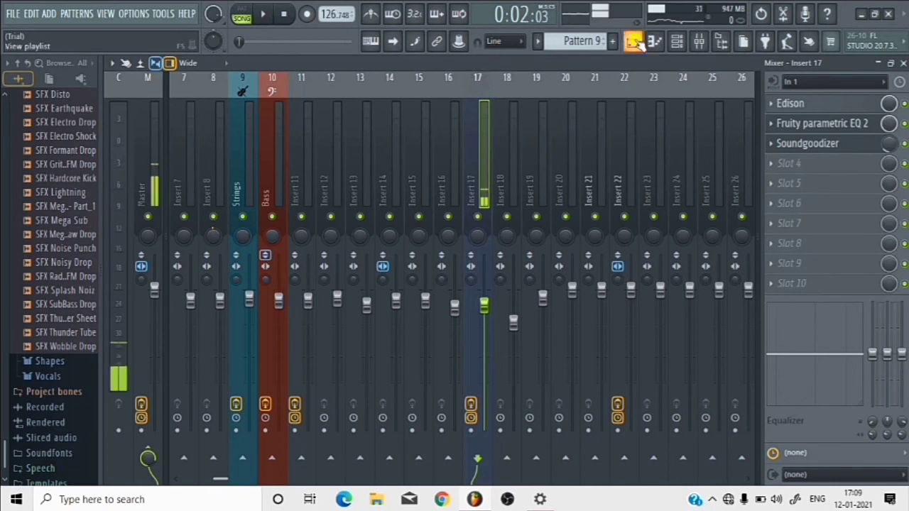
- View the channel rack, the piano roll of FX Echo FM - Part_2 and the playlist in turn
{"action": "left_click", "coordinate": [675, 44]}
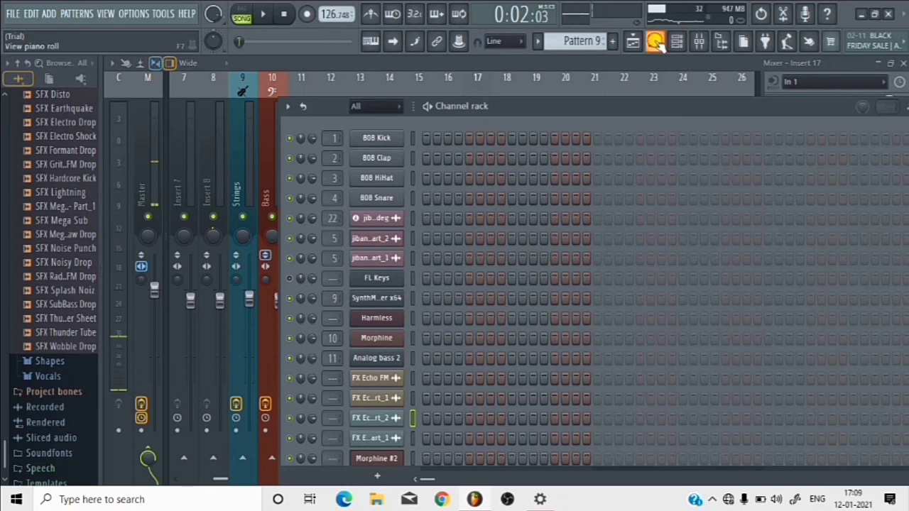
{"action": "left_click", "coordinate": [653, 42]}
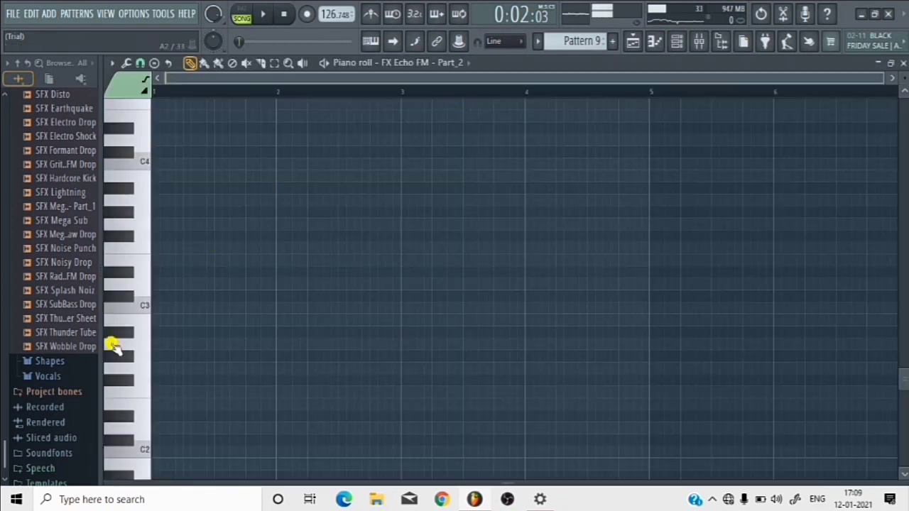
{"action": "left_click", "coordinate": [634, 42]}
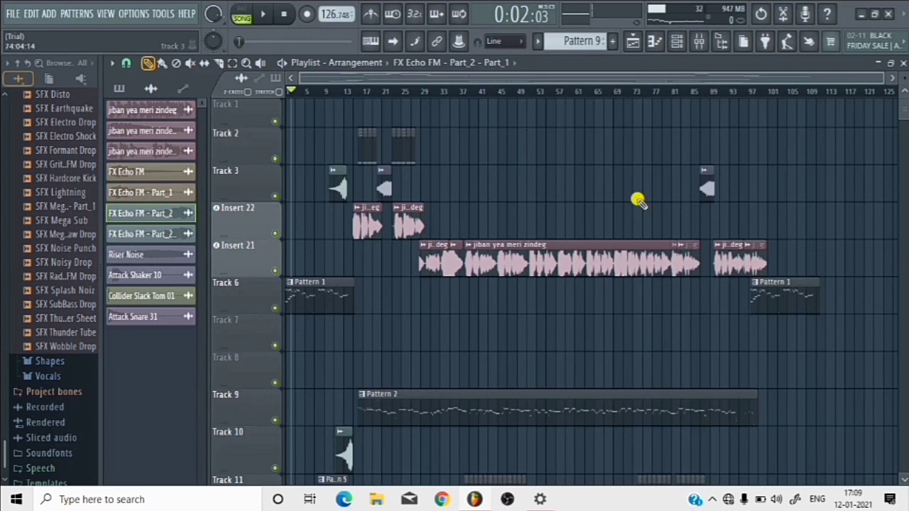
- View the channel rack, return to the playlist and play a few seconds of the song's opening
{"action": "left_click", "coordinate": [676, 43]}
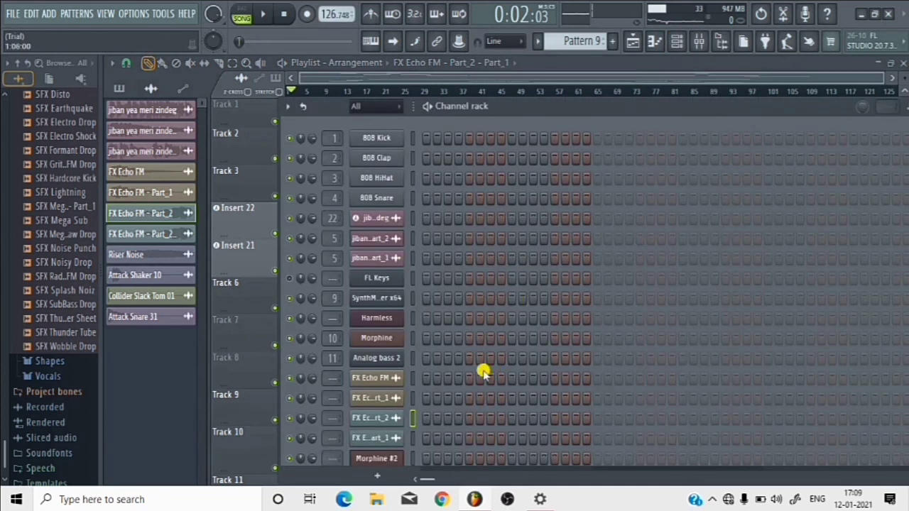
{"action": "left_click", "coordinate": [677, 42]}
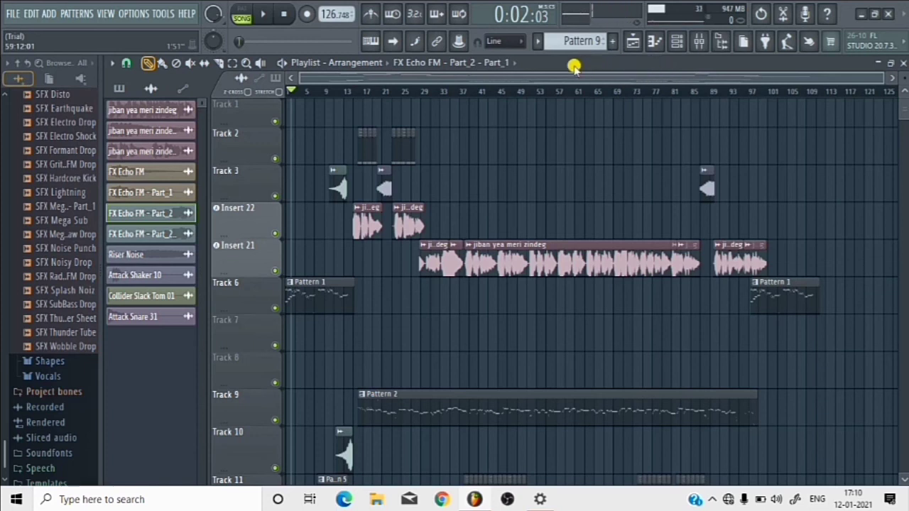
{"action": "left_click", "coordinate": [263, 19]}
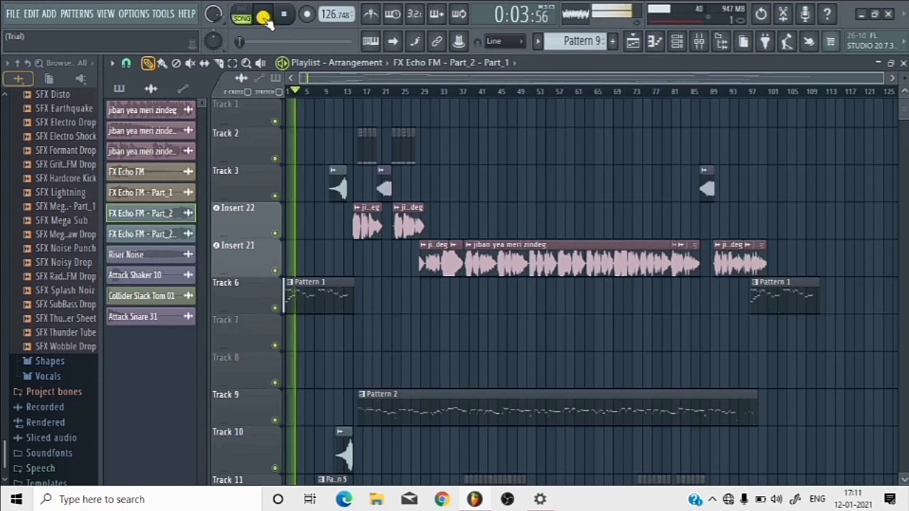
{"action": "left_click", "coordinate": [263, 17]}
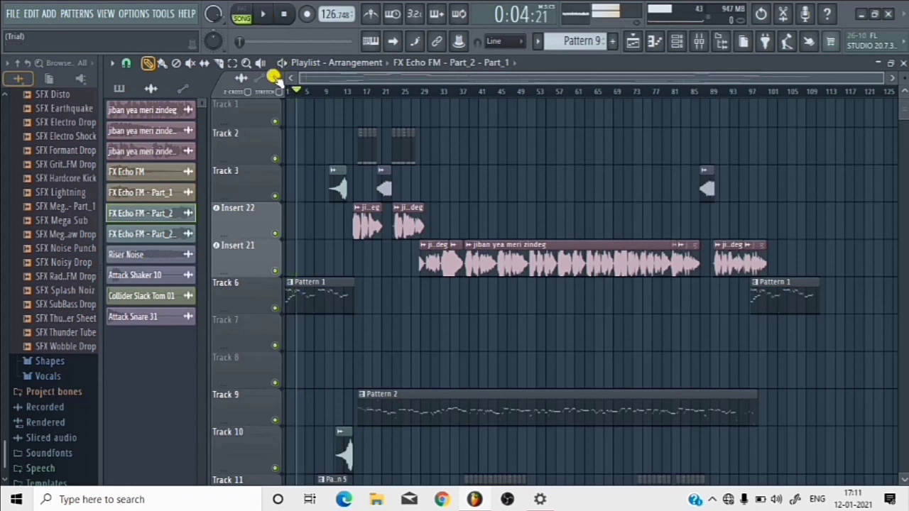
{"action": "left_click", "coordinate": [12, 13]}
{"action": "mouse_move", "coordinate": [39, 121]}
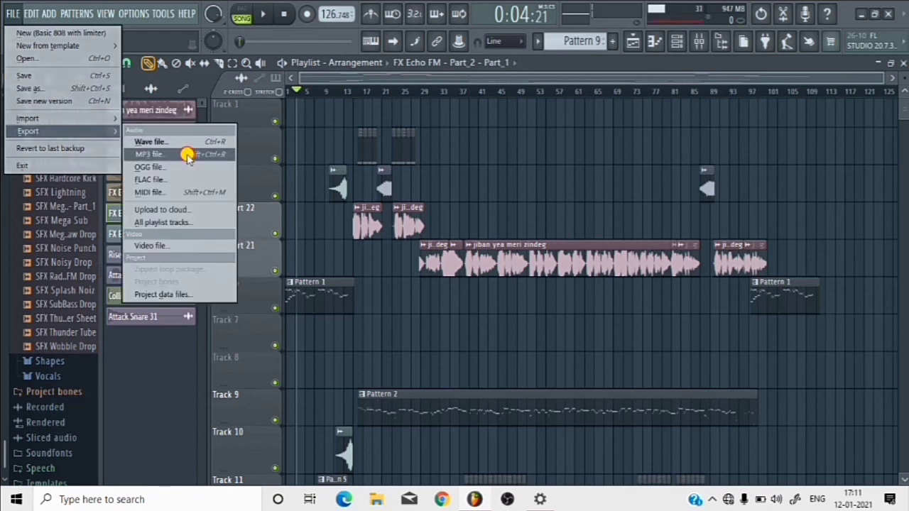
{"action": "left_click", "coordinate": [188, 156]}
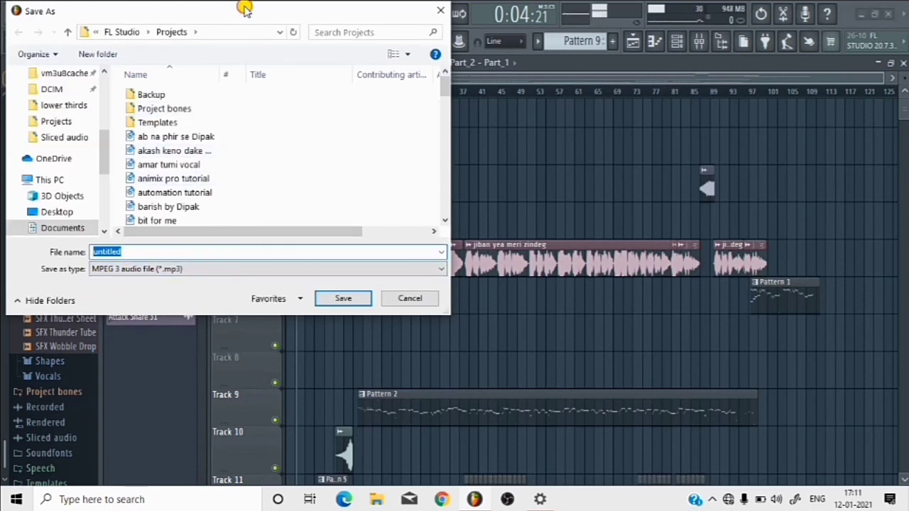
{"action": "left_click_drag", "start_coordinate": [245, 8], "coordinate": [504, 85]}
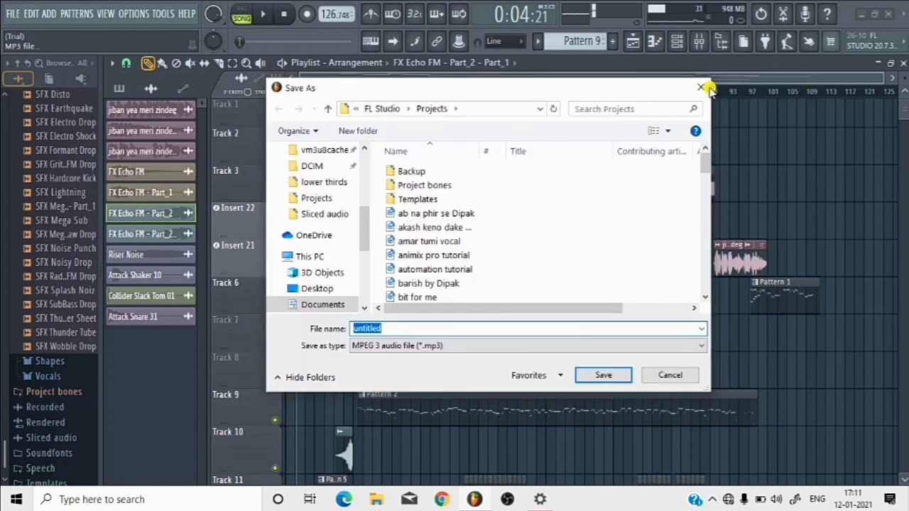
{"action": "left_click", "coordinate": [705, 86]}
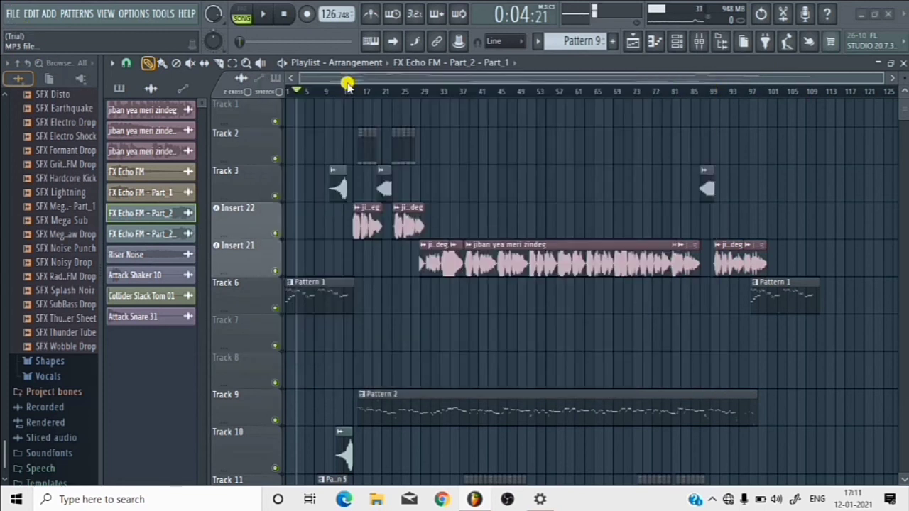
- Start exporting the song as an MP3 file and clear the default file name
{"action": "left_click", "coordinate": [13, 14]}
{"action": "mouse_move", "coordinate": [25, 129]}
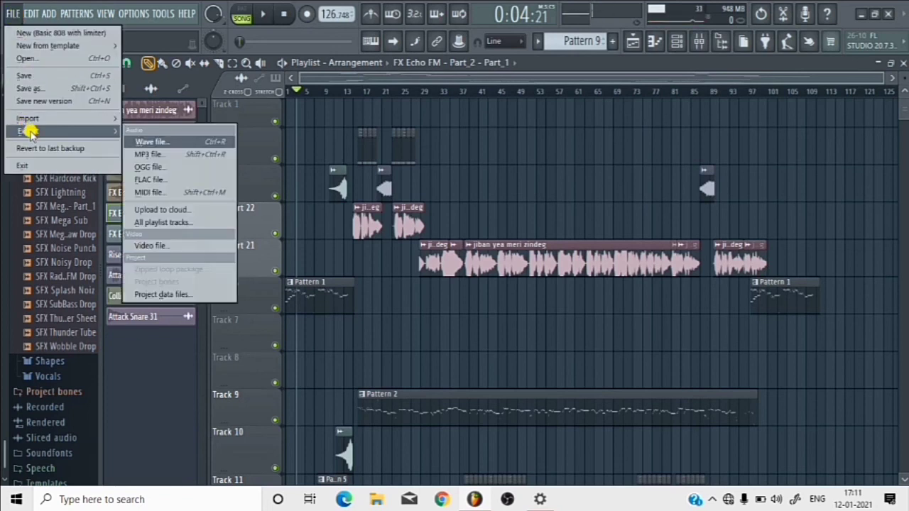
{"action": "left_click", "coordinate": [171, 155]}
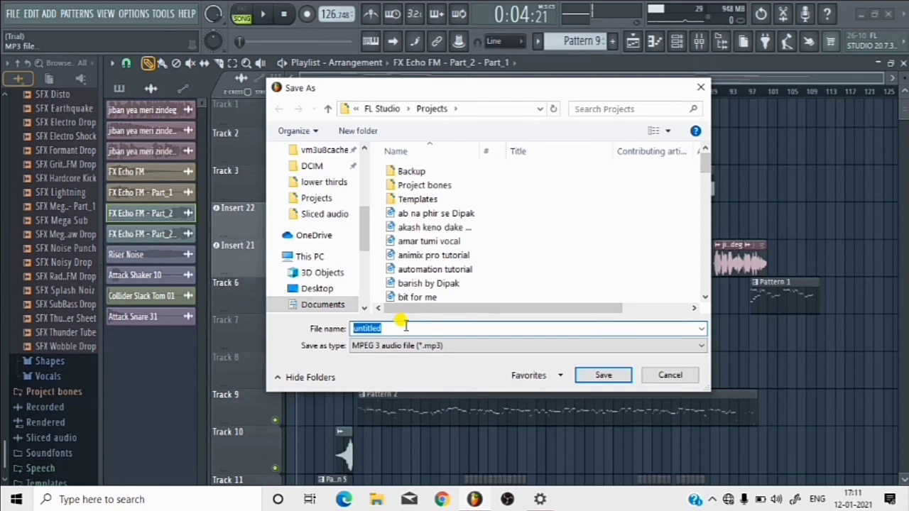
{"action": "left_click", "coordinate": [396, 328]}
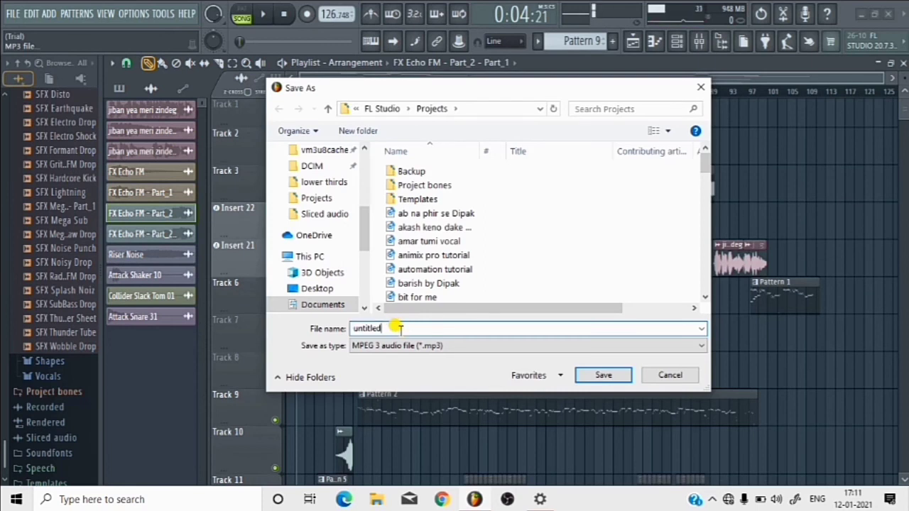
{"action": "key", "text": "BackSpace"}
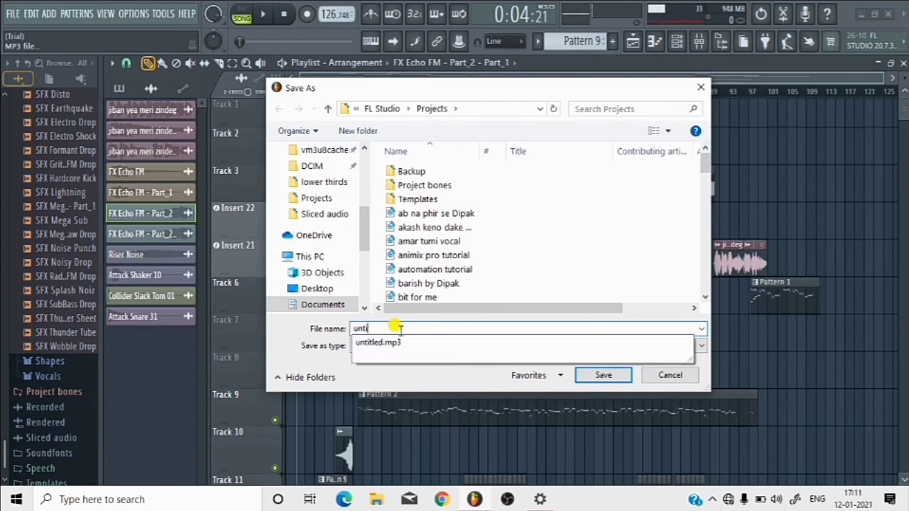
{"action": "key", "text": "BackSpace"}
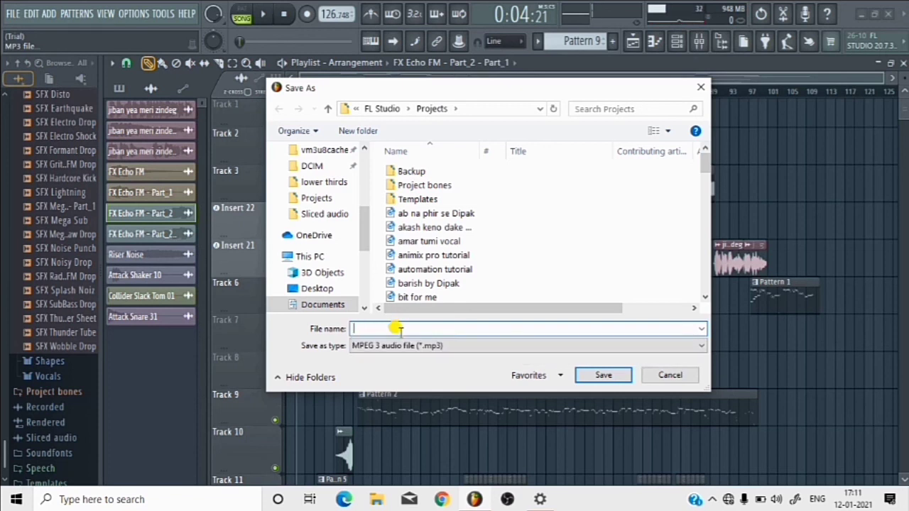
- Name the exported file "kay6se kahu jiban wth track"
{"action": "type", "text": "k"}
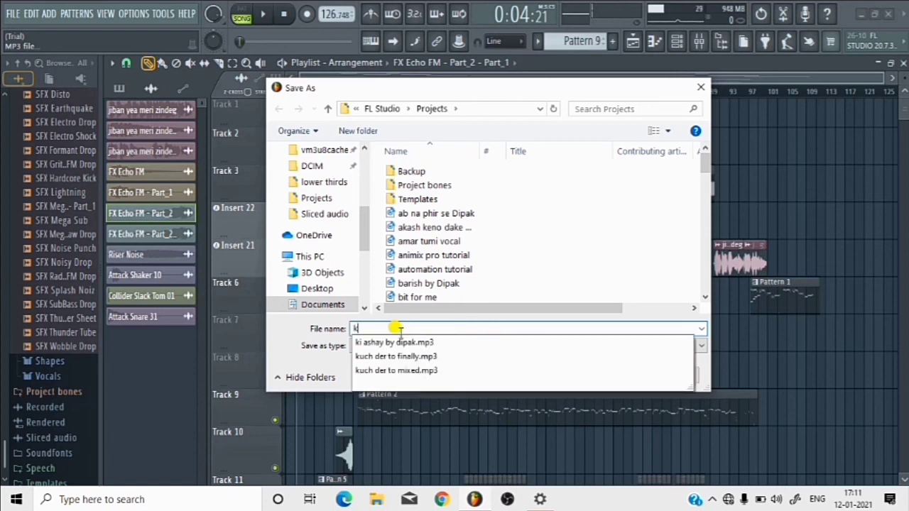
{"action": "type", "text": "ay6se"}
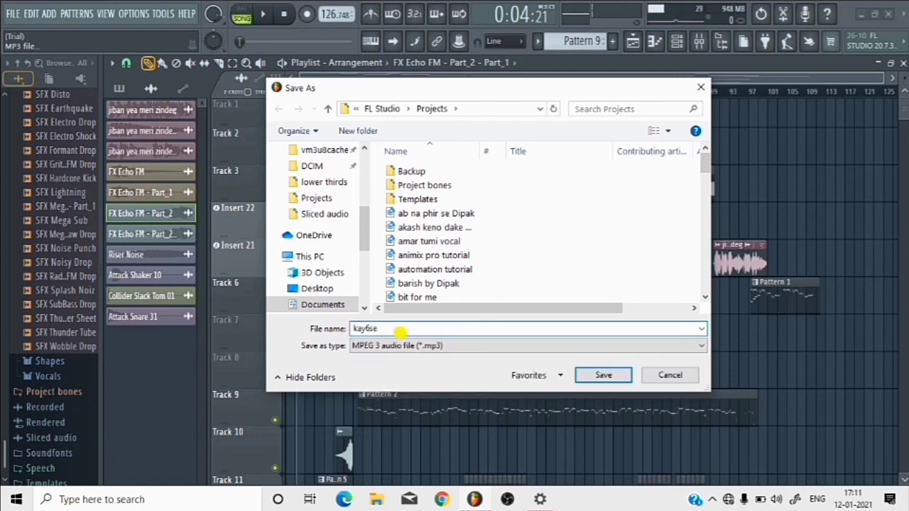
{"action": "type", "text": " kahu"}
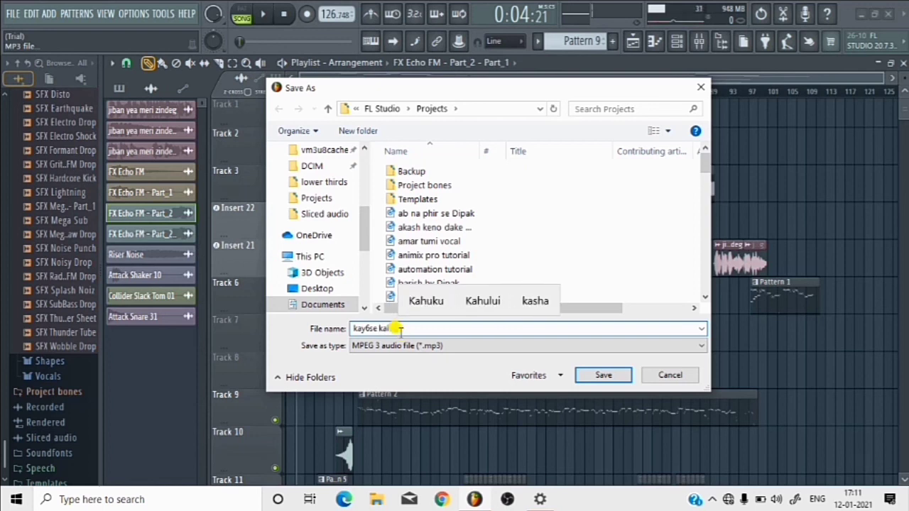
{"action": "key", "text": "BackSpace"}
{"action": "key", "text": "BackSpace"}
{"action": "type", "text": "l"}
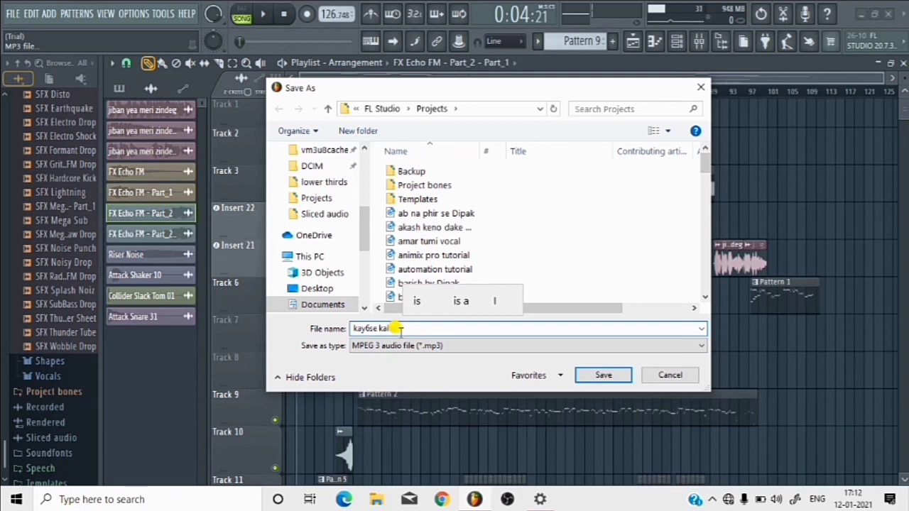
{"action": "type", "text": "jiba"}
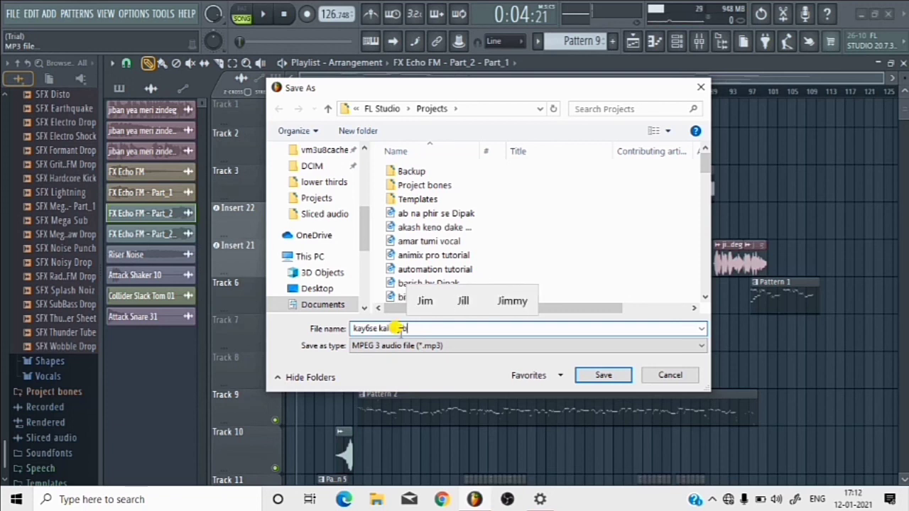
{"action": "type", "text": "n "}
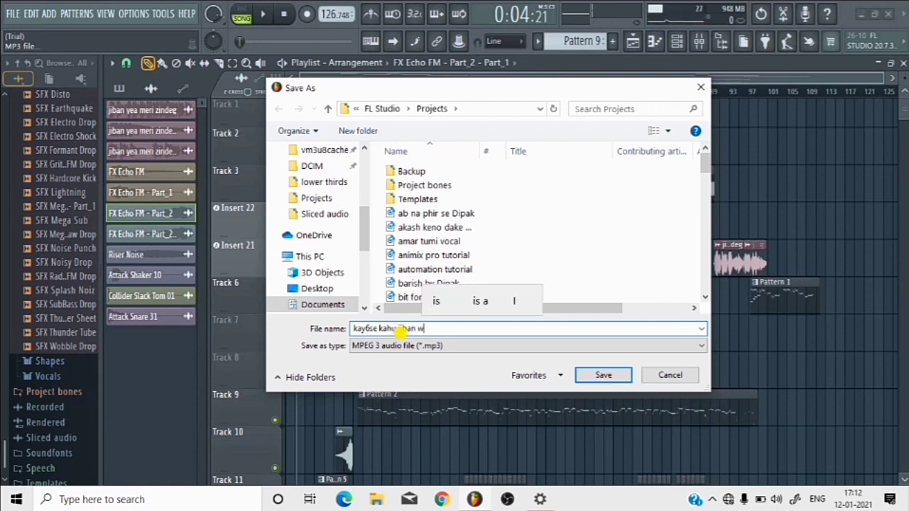
{"action": "type", "text": "w"}
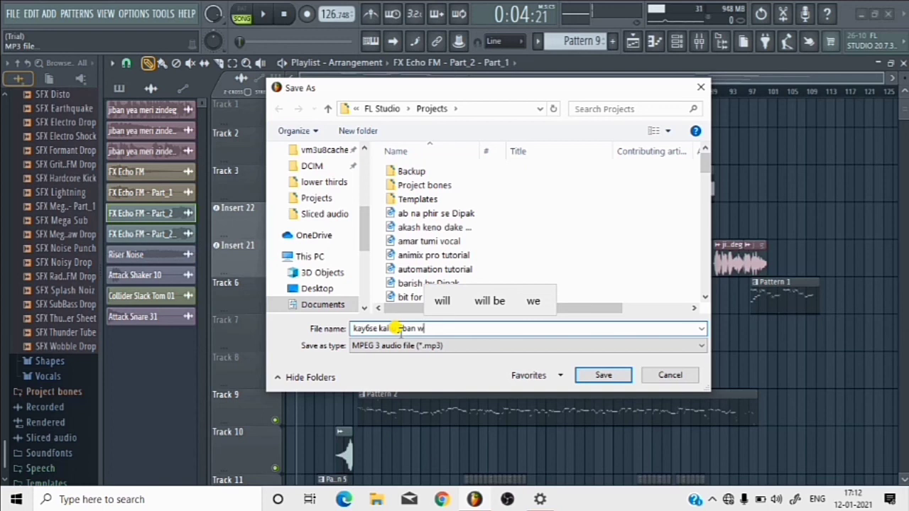
{"action": "type", "text": "th "}
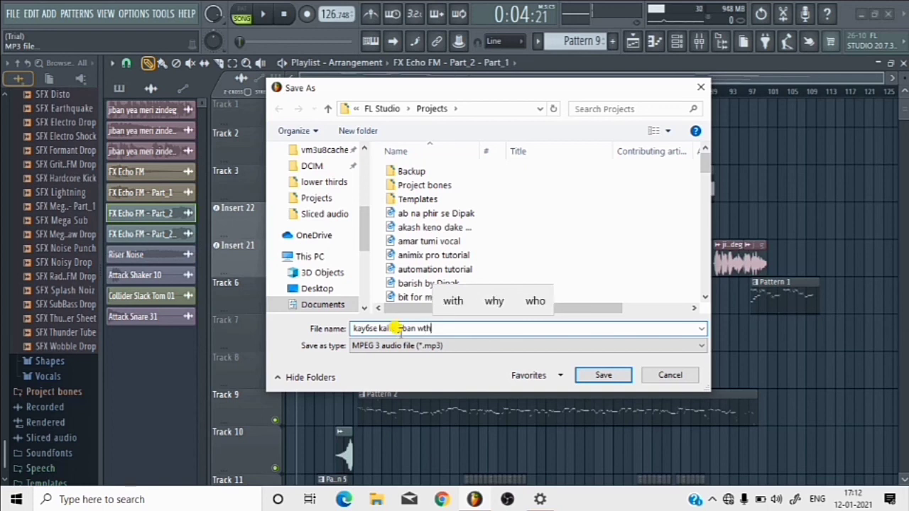
{"action": "type", "text": "t"}
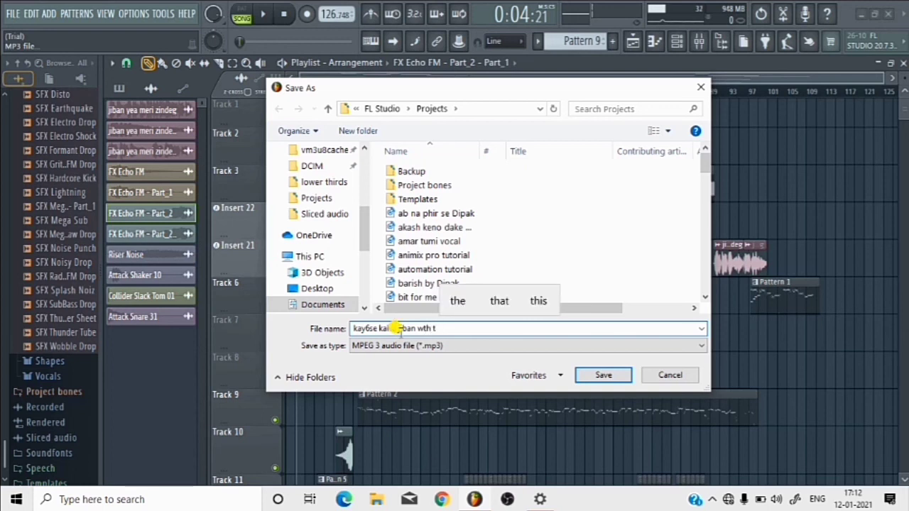
{"action": "type", "text": "rack"}
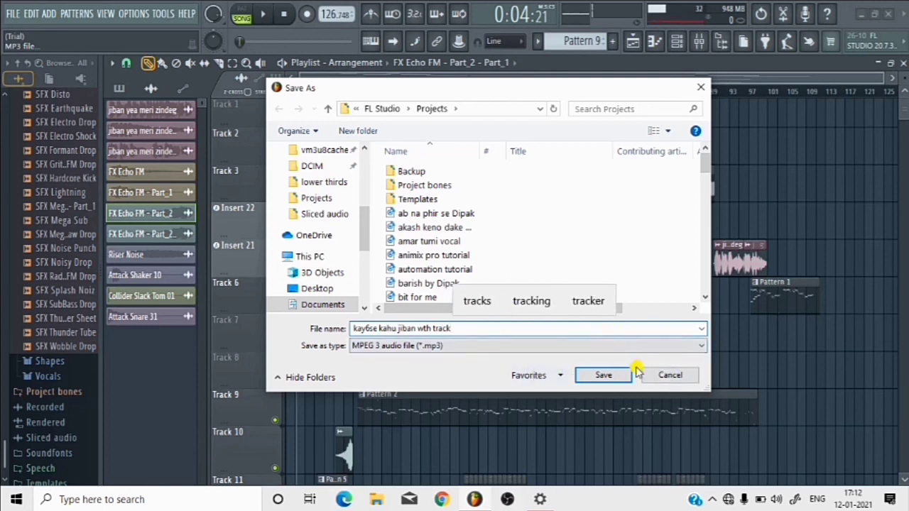
- Keep MPEG 3 audio file (*.mp3) as the file type and save the export in the Projects folder
{"action": "left_click", "coordinate": [703, 346]}
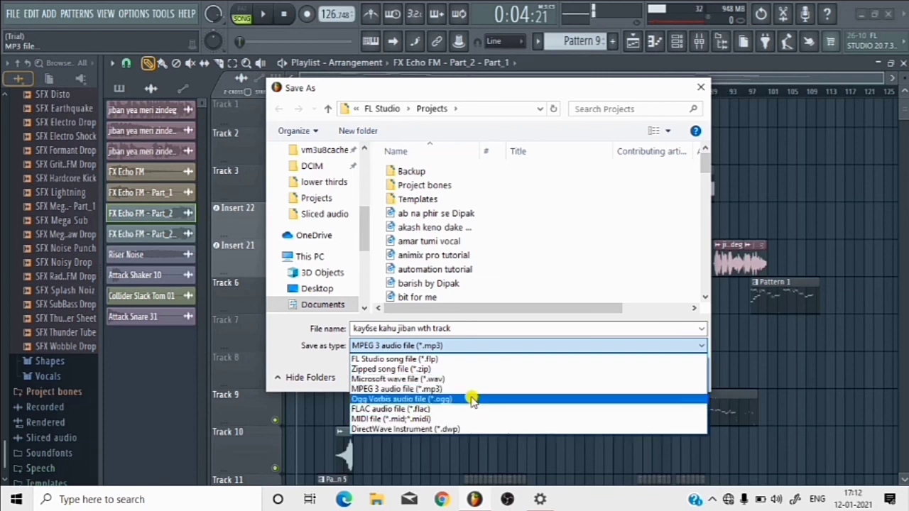
{"action": "left_click", "coordinate": [458, 345]}
{"action": "left_click", "coordinate": [608, 378]}
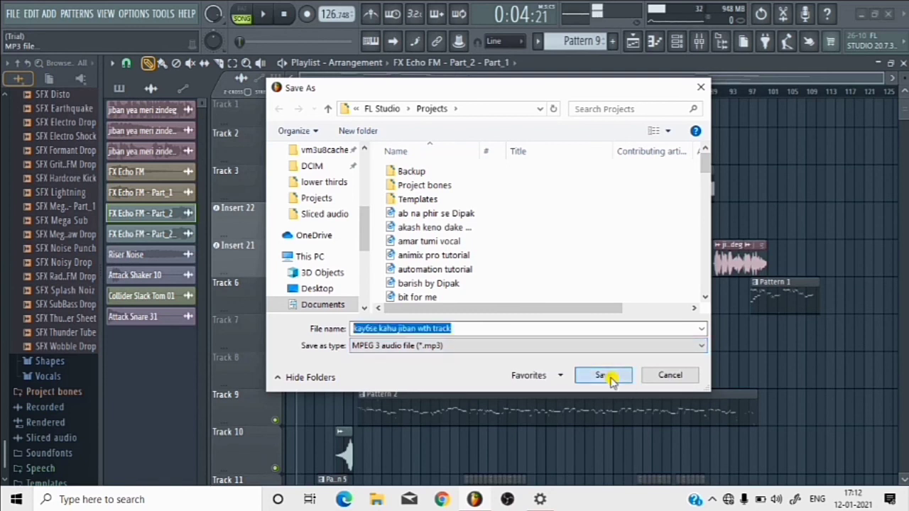